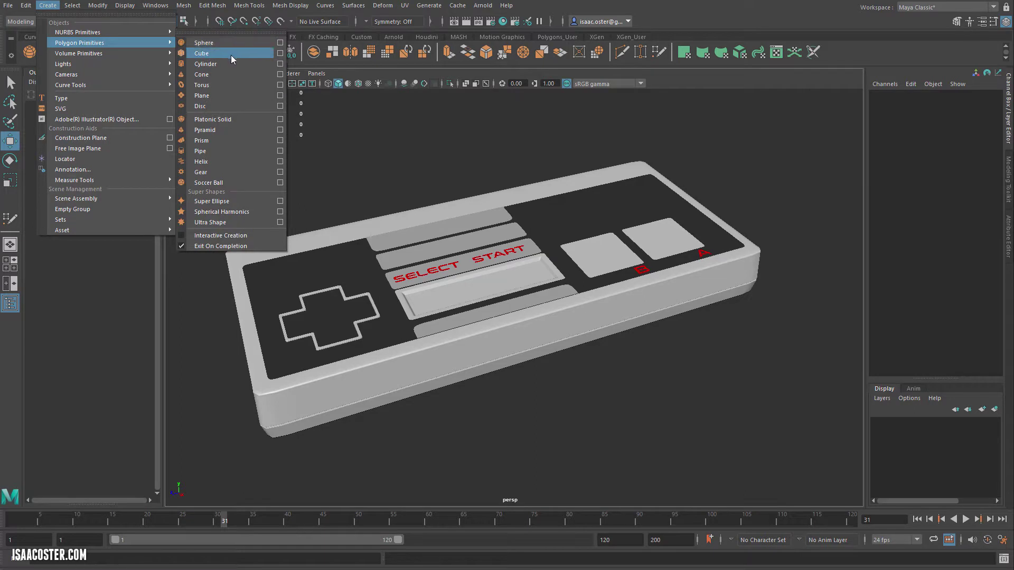
- Create a polygon cube around the controller base and flatten it to a Y scale of 0.277
{"action": "left_click", "coordinate": [226, 55]}
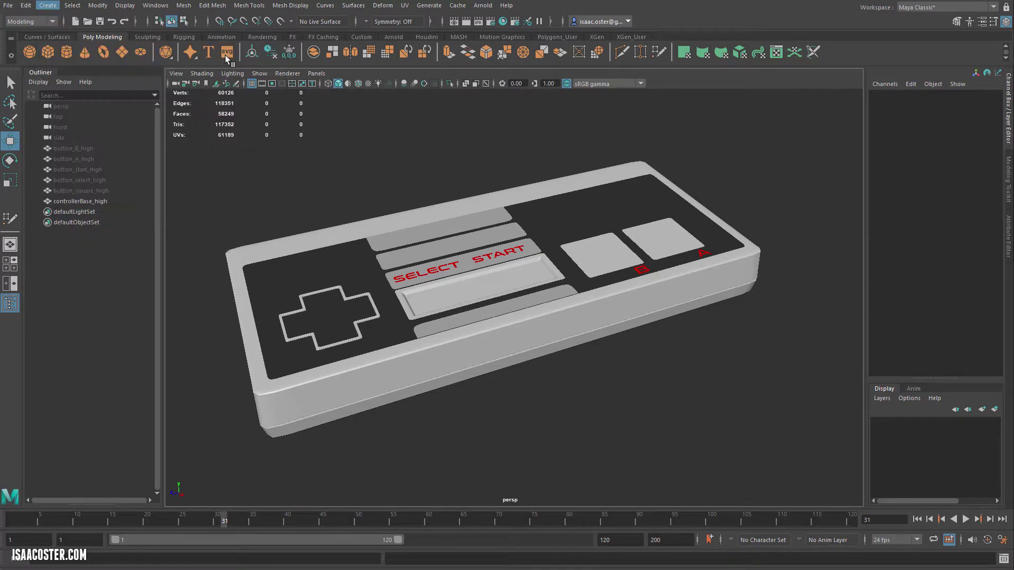
{"action": "key", "text": "r"}
{"action": "left_click_drag", "start_coordinate": [494, 234], "coordinate": [497, 267]}
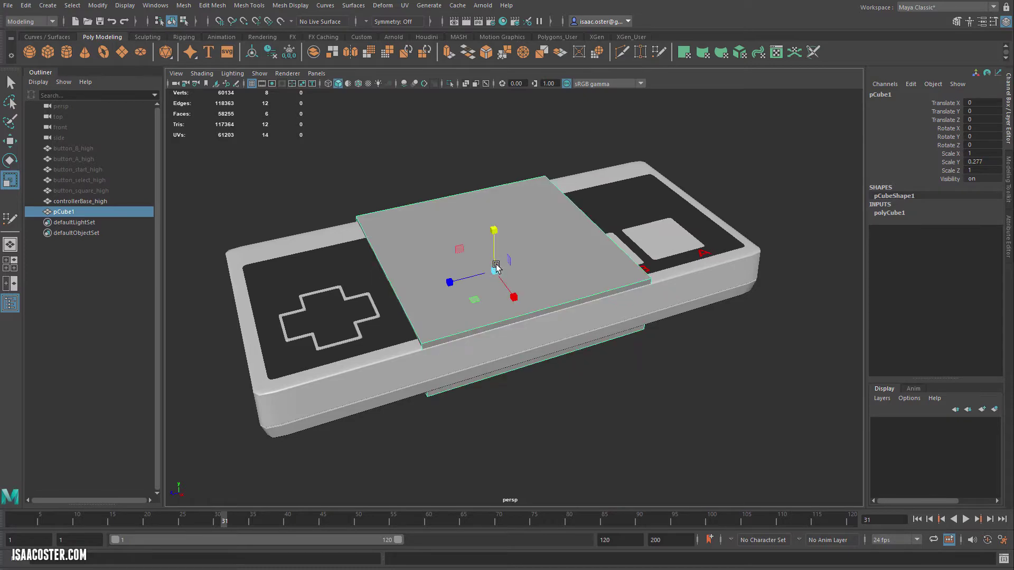
- Select the cube's top face and lower it to sit at the controller base's top surface
{"action": "right_click_drag", "start_coordinate": [501, 247], "coordinate": [502, 275]}
{"action": "left_click", "coordinate": [494, 232]}
{"action": "key", "text": "w"}
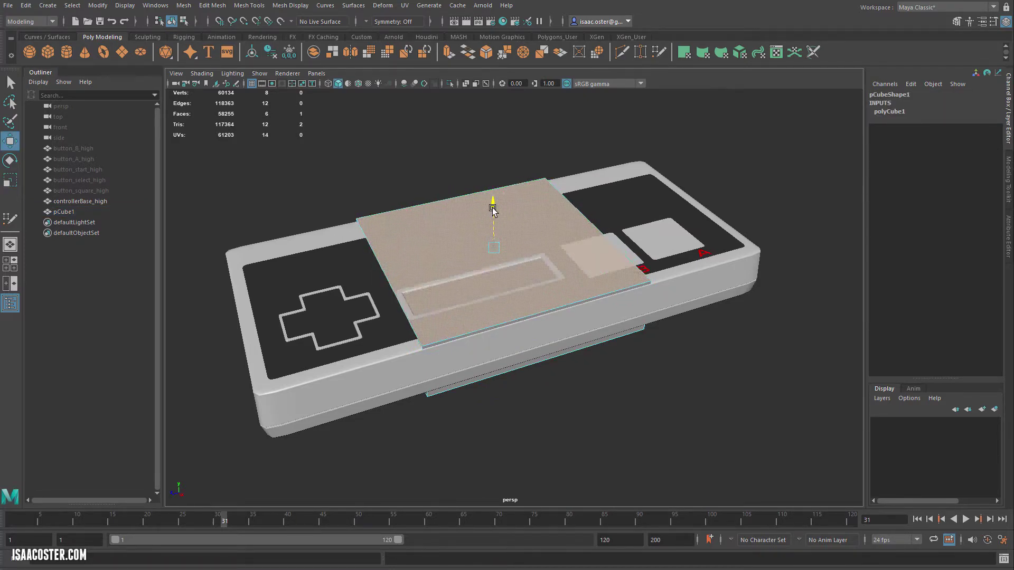
{"action": "left_click_drag", "start_coordinate": [492, 209], "coordinate": [486, 210]}
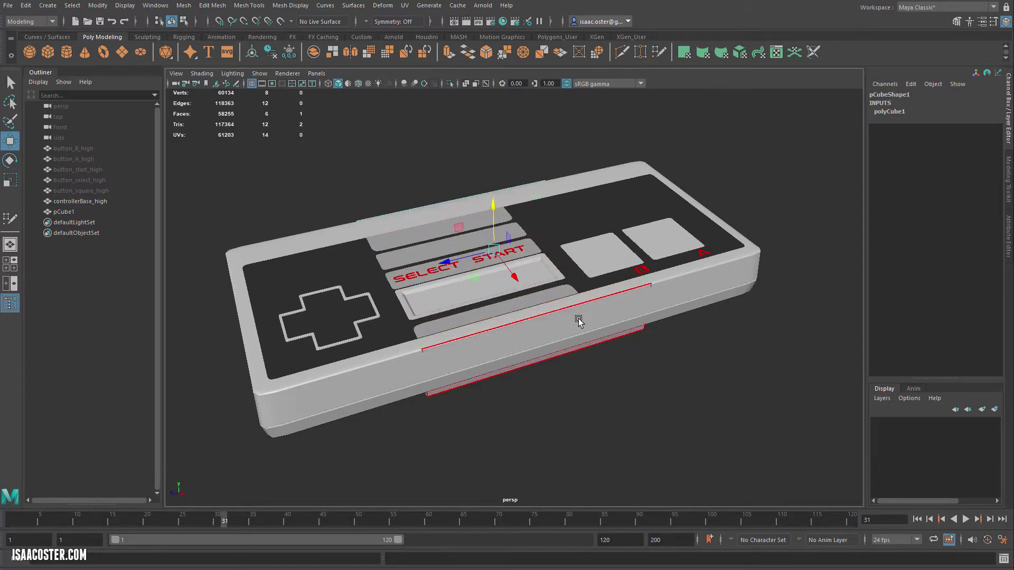
- Select the cube's bottom face and align its height with the underside of the controller base
{"action": "left_click_drag", "start_coordinate": [577, 316], "coordinate": [593, 298], "text": "alt"}
{"action": "right_click_drag", "start_coordinate": [593, 299], "coordinate": [741, 322], "text": "alt"}
{"action": "left_click_drag", "start_coordinate": [529, 264], "coordinate": [520, 250], "text": "alt"}
{"action": "left_click_drag", "start_coordinate": [564, 322], "coordinate": [555, 279], "text": "alt"}
{"action": "left_click", "coordinate": [535, 282]}
{"action": "left_click_drag", "start_coordinate": [487, 259], "coordinate": [480, 256]}
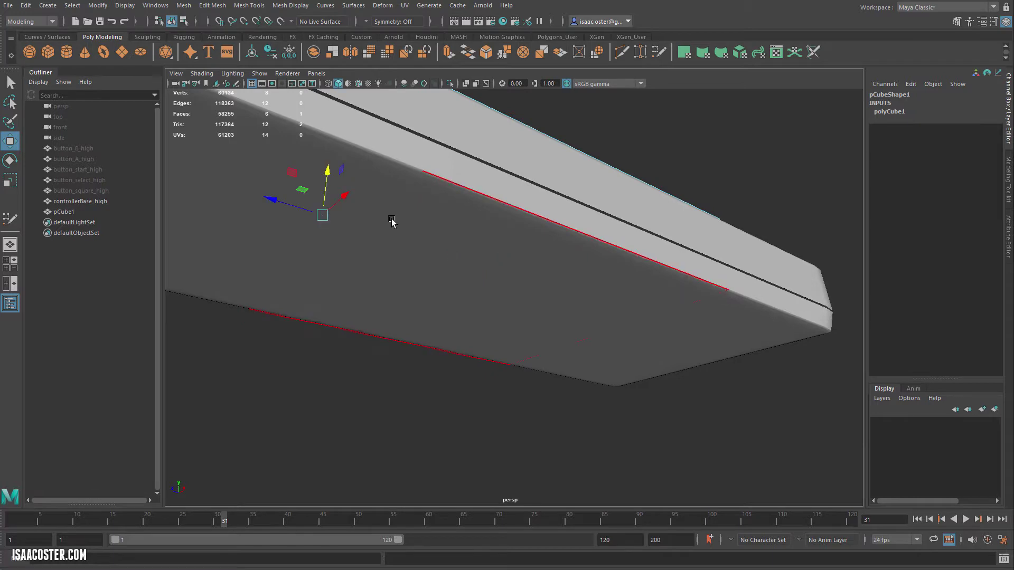
- Move the cube's two end faces along Z out to the short ends of the controller base
{"action": "left_click_drag", "start_coordinate": [584, 335], "coordinate": [580, 364], "text": "alt"}
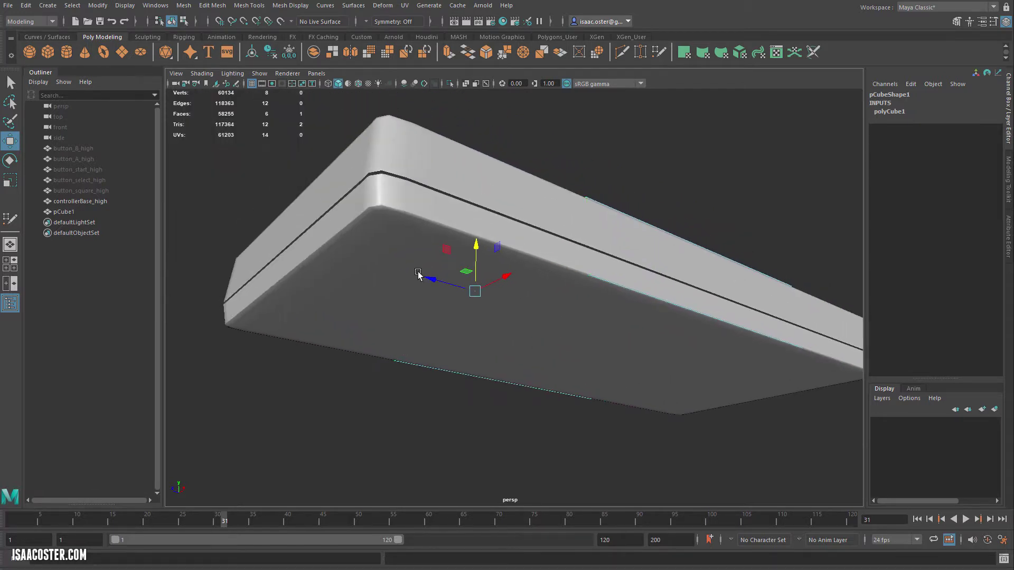
{"action": "left_click_drag", "start_coordinate": [416, 278], "coordinate": [323, 267]}
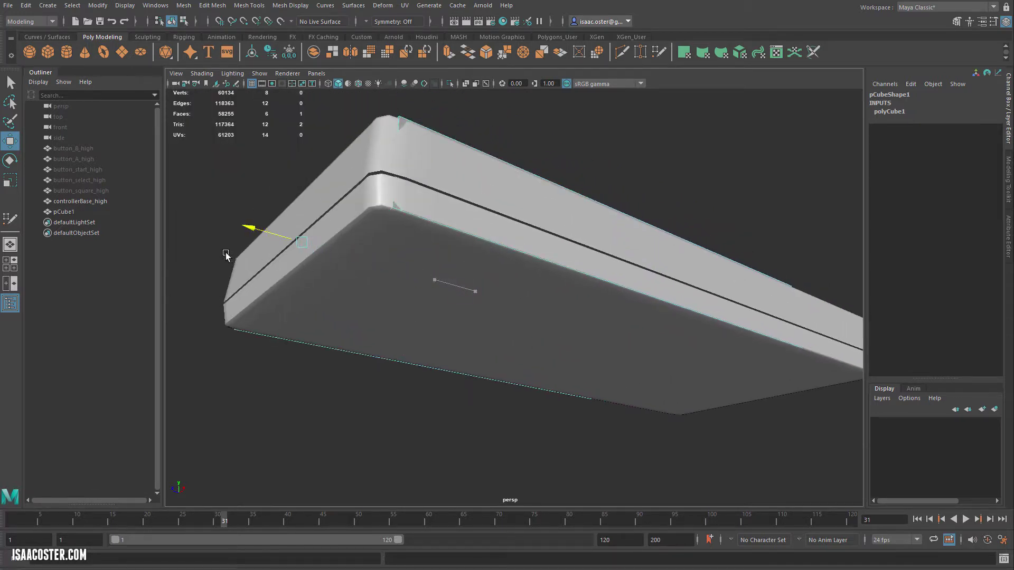
{"action": "left_click_drag", "start_coordinate": [225, 256], "coordinate": [207, 250]}
{"action": "left_click_drag", "start_coordinate": [490, 283], "coordinate": [583, 276], "text": "alt"}
{"action": "left_click_drag", "start_coordinate": [688, 274], "coordinate": [710, 275], "text": "alt"}
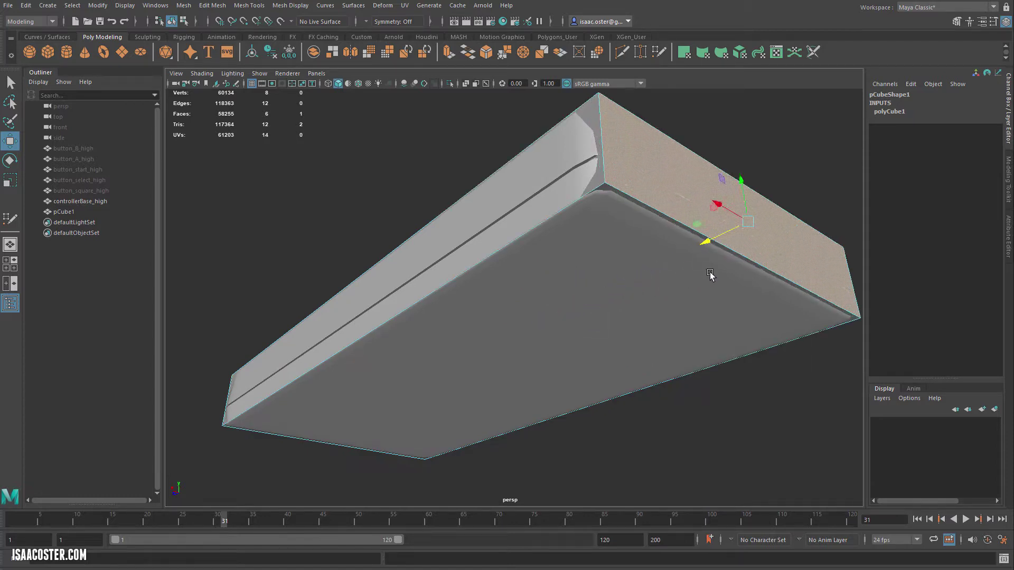
- Adjust the cube's long side faces along X to fit the long sides of the controller base
{"action": "double_click", "coordinate": [586, 115]}
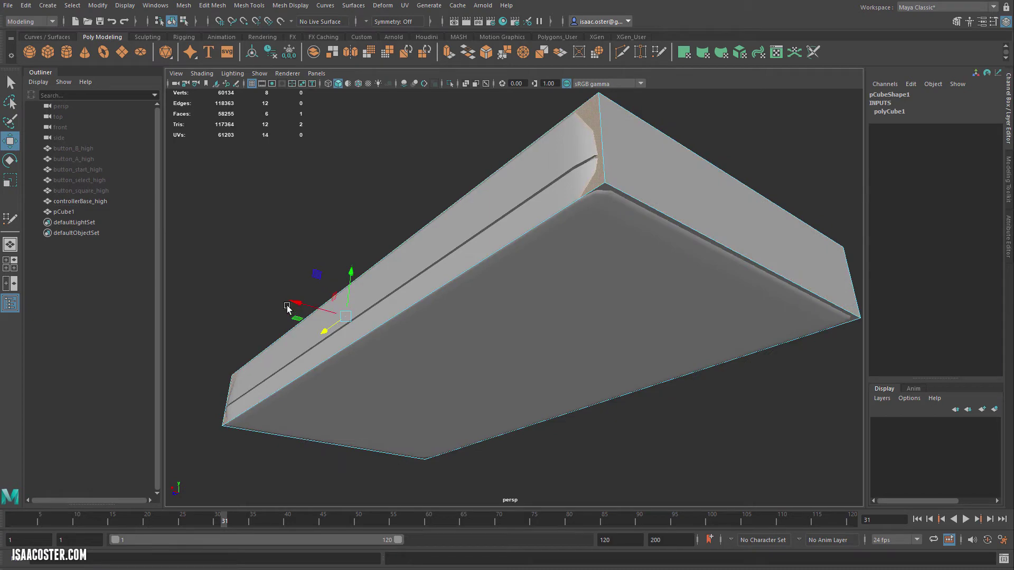
{"action": "left_click_drag", "start_coordinate": [295, 303], "coordinate": [290, 294]}
{"action": "left_click_drag", "start_coordinate": [407, 319], "coordinate": [612, 347], "text": "alt"}
{"action": "double_click", "coordinate": [491, 278]}
{"action": "left_click_drag", "start_coordinate": [657, 194], "coordinate": [593, 227], "text": "alt"}
- In a wireframe side view, insert a horizontal edge loop around the cube along the controller's seam line
{"action": "key", "text": "4"}
{"action": "key", "text": "space"}
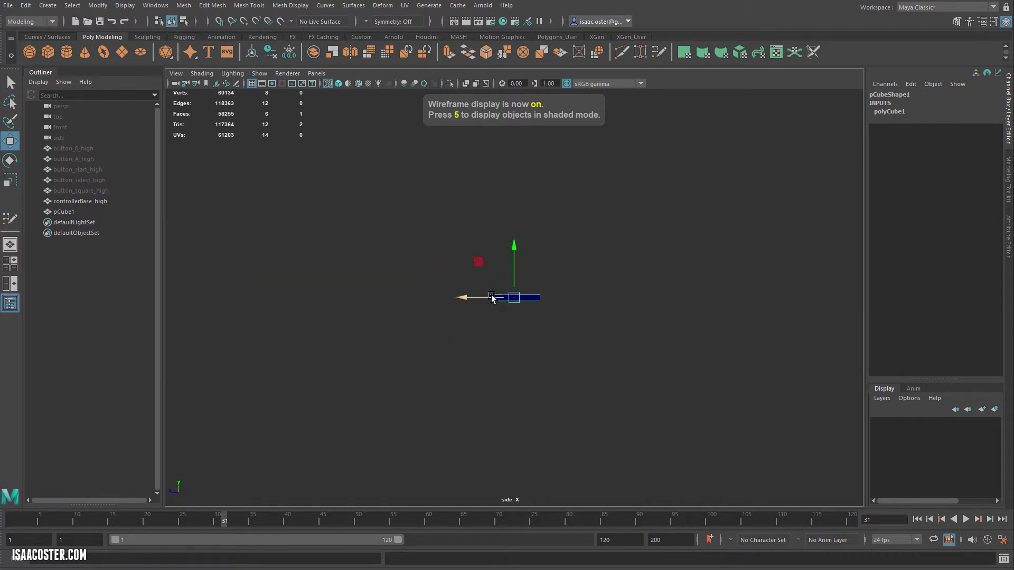
{"action": "middle_click_drag", "start_coordinate": [238, 349], "coordinate": [432, 332], "text": "alt"}
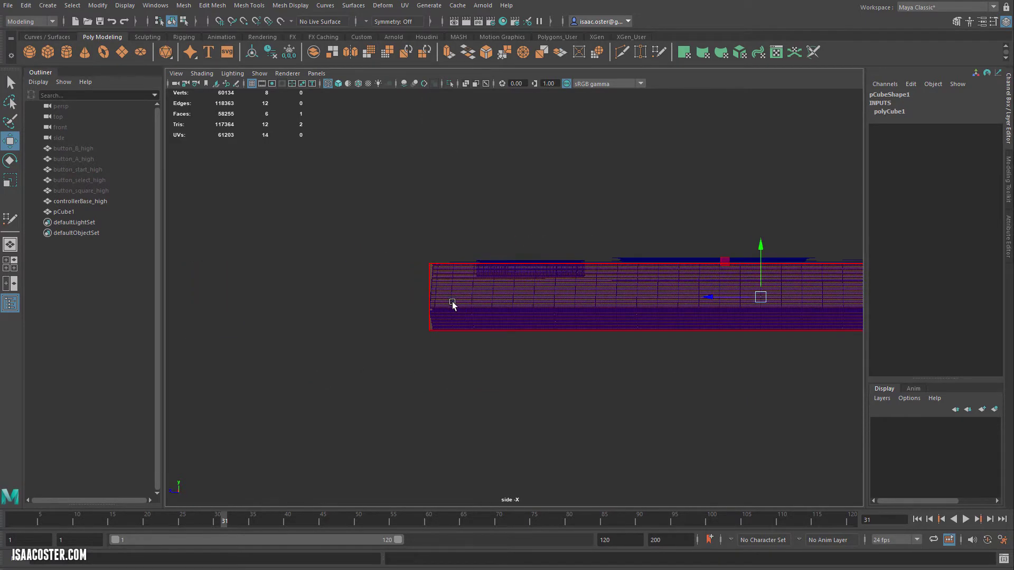
{"action": "scroll", "coordinate": [396, 315], "scroll_direction": "up", "scroll_amount": 6}
{"action": "scroll", "coordinate": [388, 318], "scroll_direction": "up", "scroll_amount": 1}
{"action": "mouse_move", "coordinate": [289, 286]}
{"action": "right_mouse_down"}
{"action": "mouse_move", "coordinate": [289, 260]}
{"action": "mouse_move", "coordinate": [275, 280]}
{"action": "right_mouse_up"}
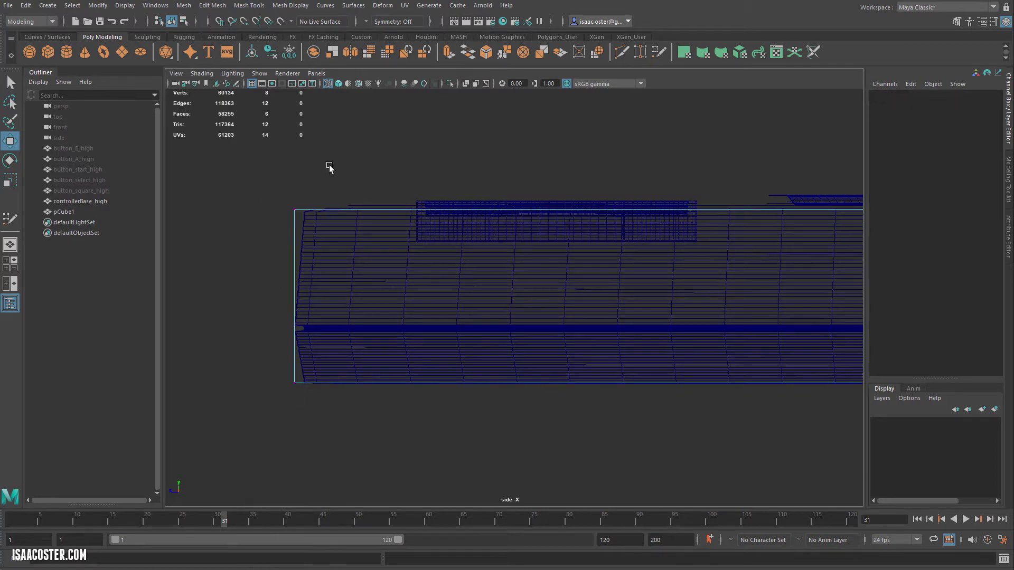
{"action": "key", "text": "F8"}
{"action": "left_click", "coordinate": [285, 6]}
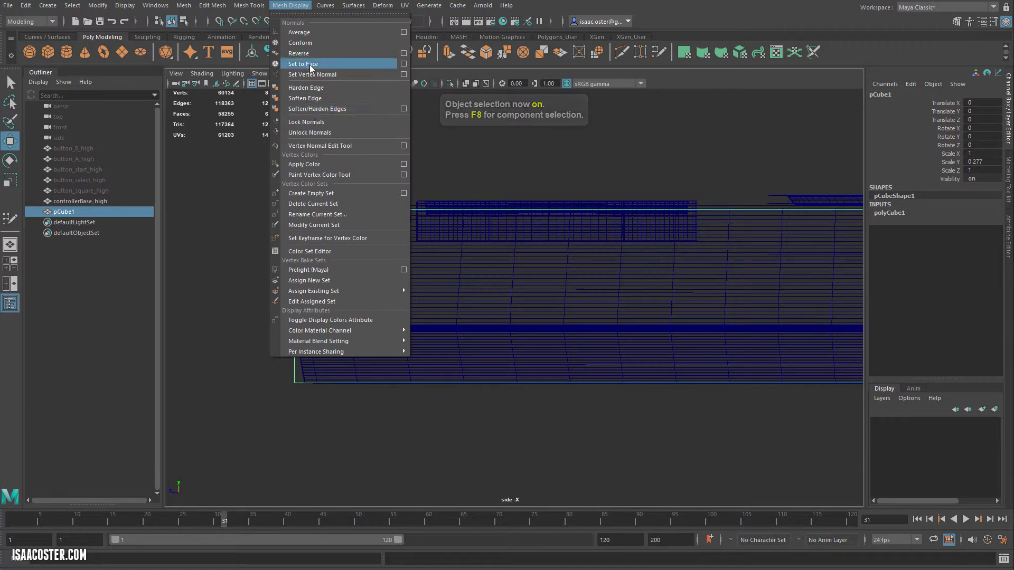
{"action": "mouse_move", "coordinate": [249, 5]}
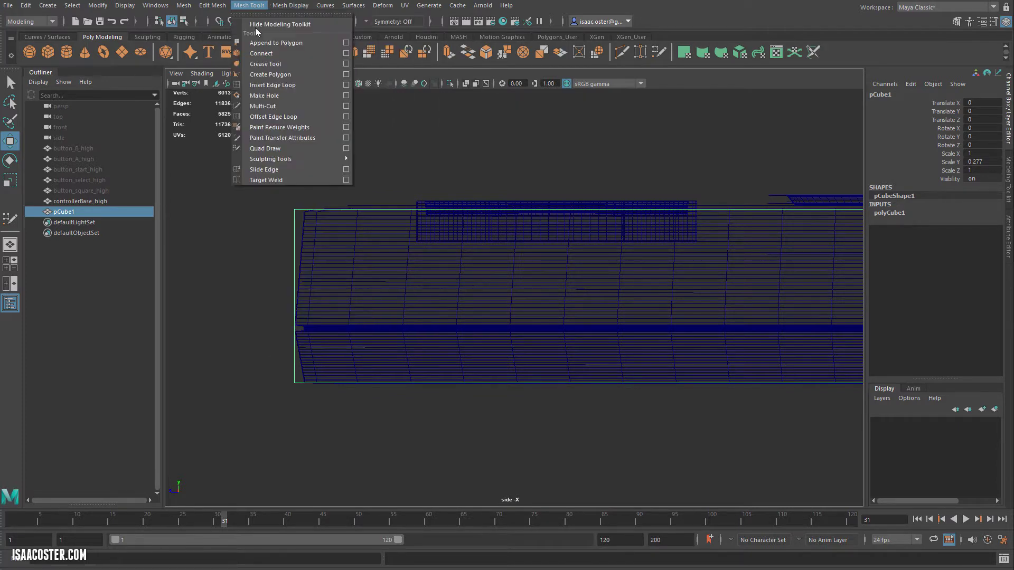
{"action": "left_click", "coordinate": [280, 84]}
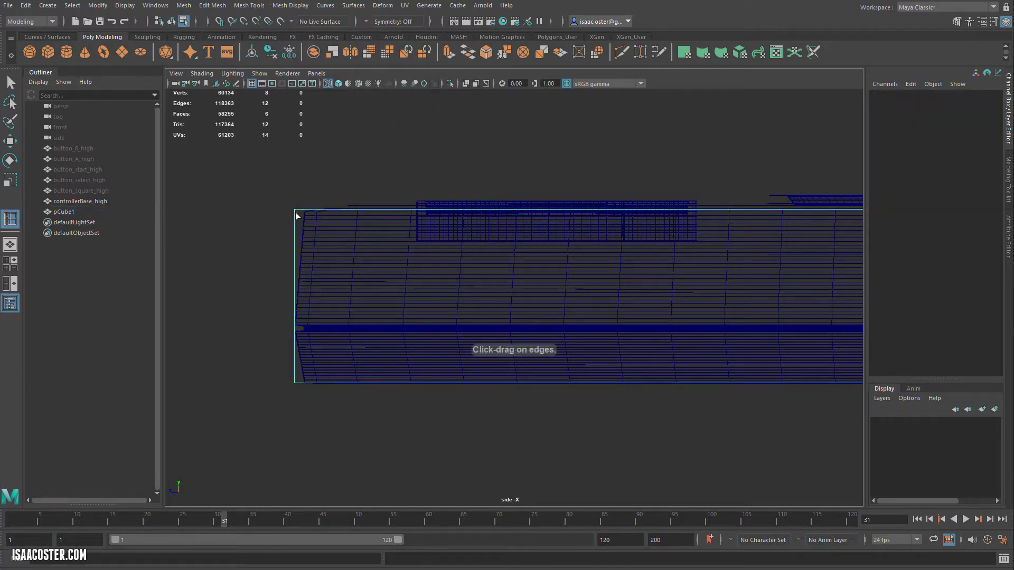
{"action": "left_click", "coordinate": [305, 327]}
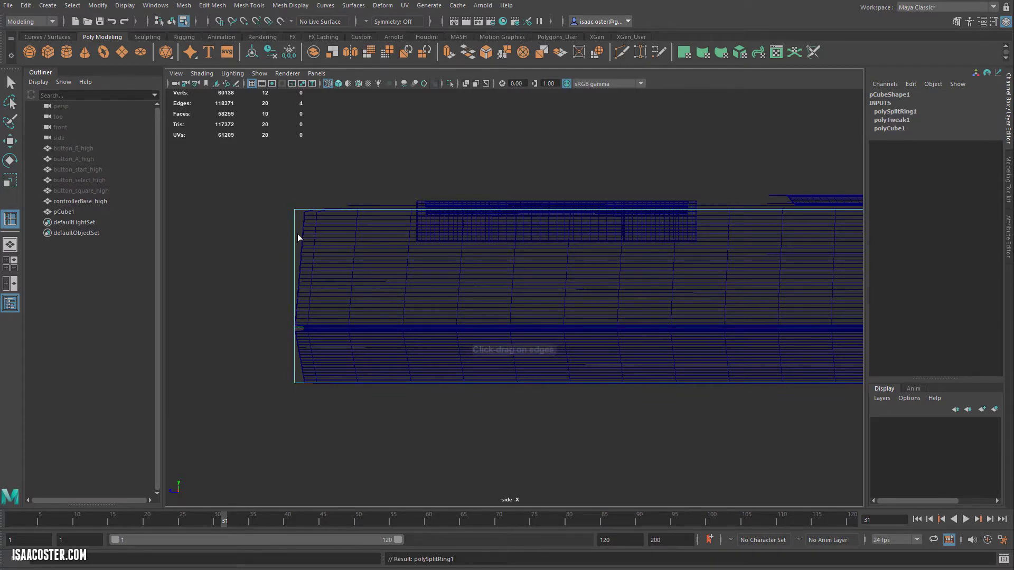
{"action": "right_click_drag", "start_coordinate": [294, 233], "coordinate": [257, 186]}
{"action": "left_click_drag", "start_coordinate": [328, 233], "coordinate": [327, 234]}
{"action": "key", "text": "f"}
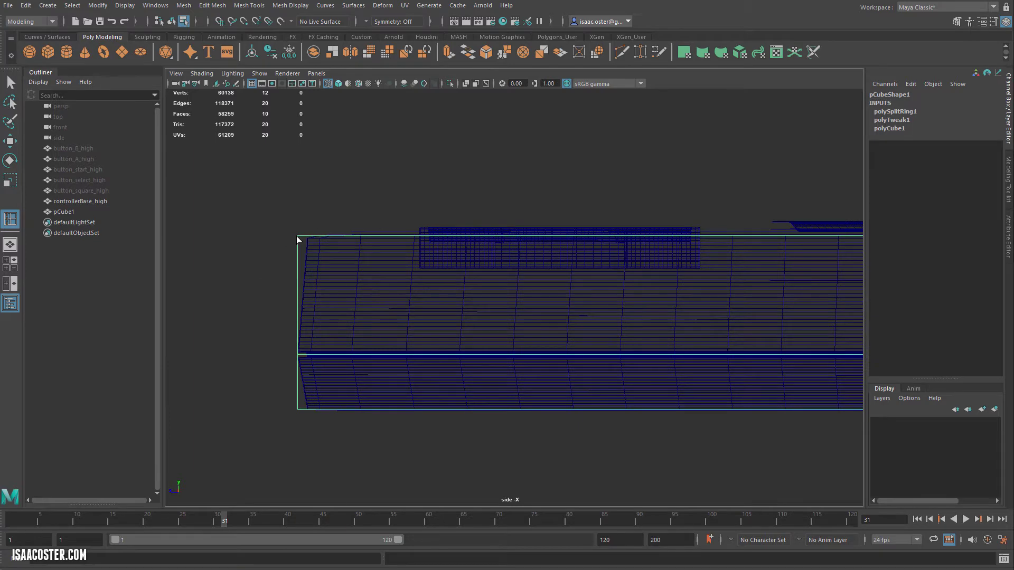
{"action": "left_click", "coordinate": [9, 84]}
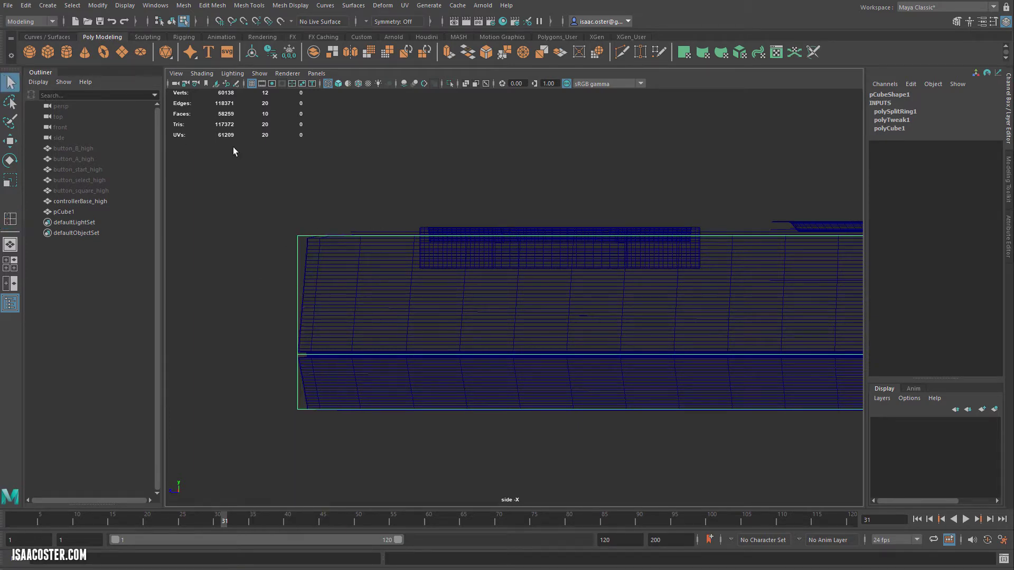
- Select the cube's top and bottom corner vertices and scale them inward along Z to match the controller's tapered ends
{"action": "right_click_drag", "start_coordinate": [299, 233], "coordinate": [342, 236]}
{"action": "right_click", "coordinate": [299, 235]}
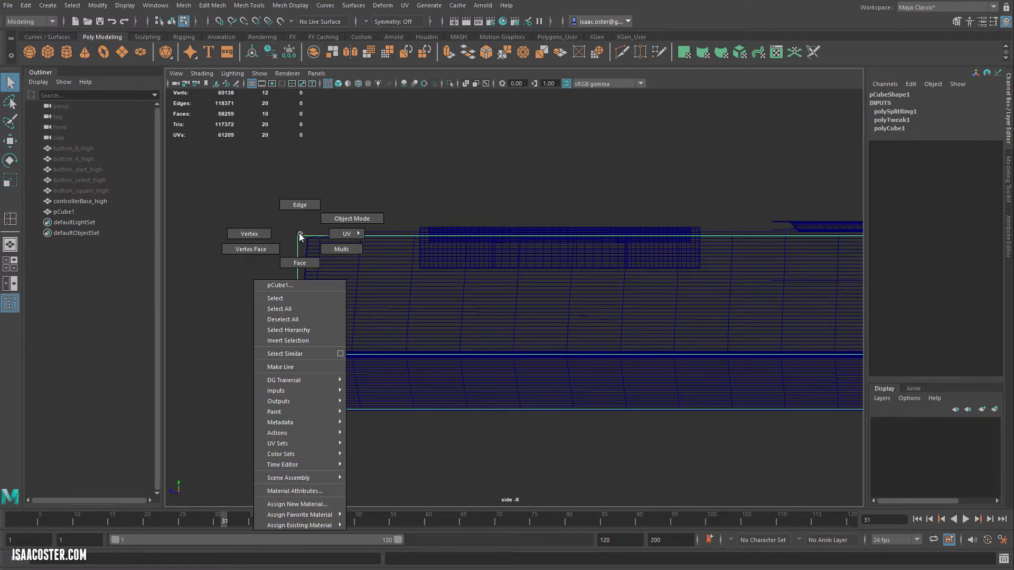
{"action": "left_click", "coordinate": [300, 205]}
{"action": "middle_click_drag", "start_coordinate": [745, 304], "coordinate": [128, 290], "text": "alt"}
{"action": "left_click_drag", "start_coordinate": [714, 220], "coordinate": [654, 264]}
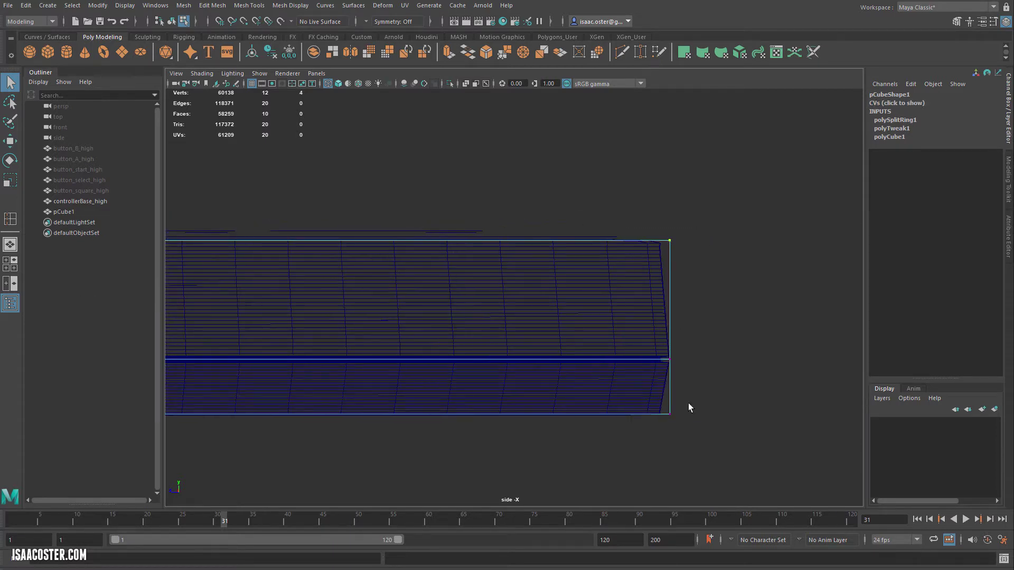
{"action": "middle_click_drag", "start_coordinate": [605, 448], "coordinate": [451, 374], "text": "alt"}
{"action": "scroll", "coordinate": [577, 384], "scroll_direction": "down", "scroll_amount": 8}
{"action": "key", "text": "r"}
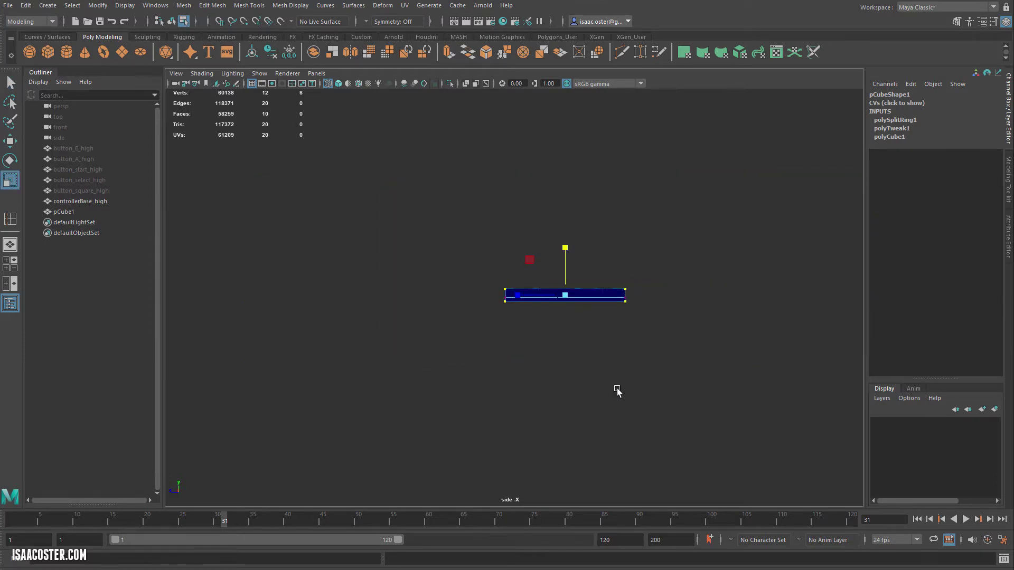
{"action": "scroll", "coordinate": [618, 392], "scroll_direction": "up", "scroll_amount": 10}
{"action": "middle_click_drag", "start_coordinate": [627, 200], "coordinate": [457, 234], "text": "alt"}
{"action": "middle_click_drag", "start_coordinate": [616, 327], "coordinate": [665, 339], "text": "alt"}
{"action": "scroll", "coordinate": [671, 335], "scroll_direction": "up", "scroll_amount": 3}
{"action": "left_click_drag", "start_coordinate": [721, 343], "coordinate": [719, 344]}
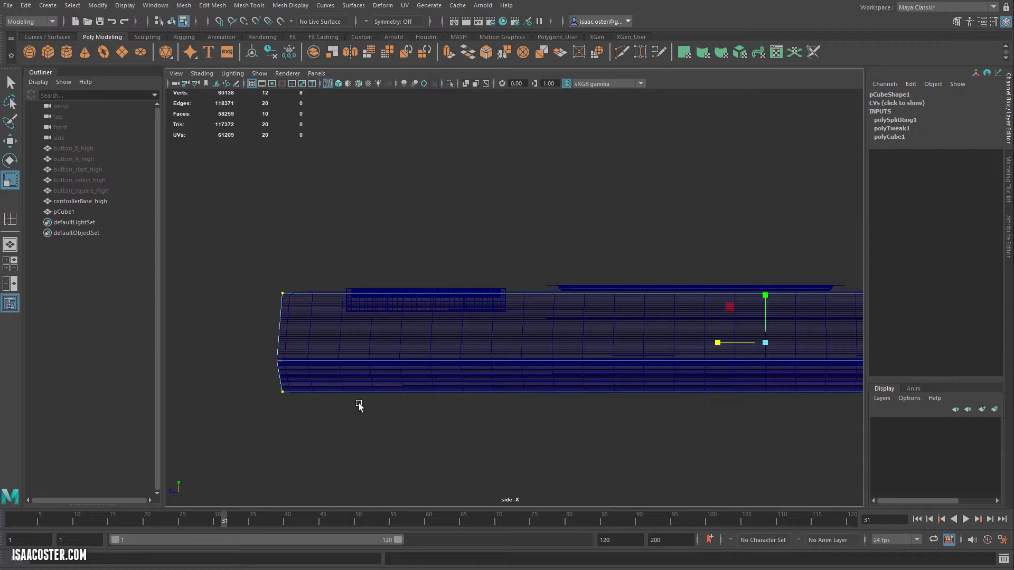
- In the front view, scale the top and bottom corner vertices inward along X to match the controller's tapered long sides
{"action": "middle_click_drag", "start_coordinate": [500, 425], "coordinate": [65, 426], "text": "alt"}
{"action": "key", "text": "space"}
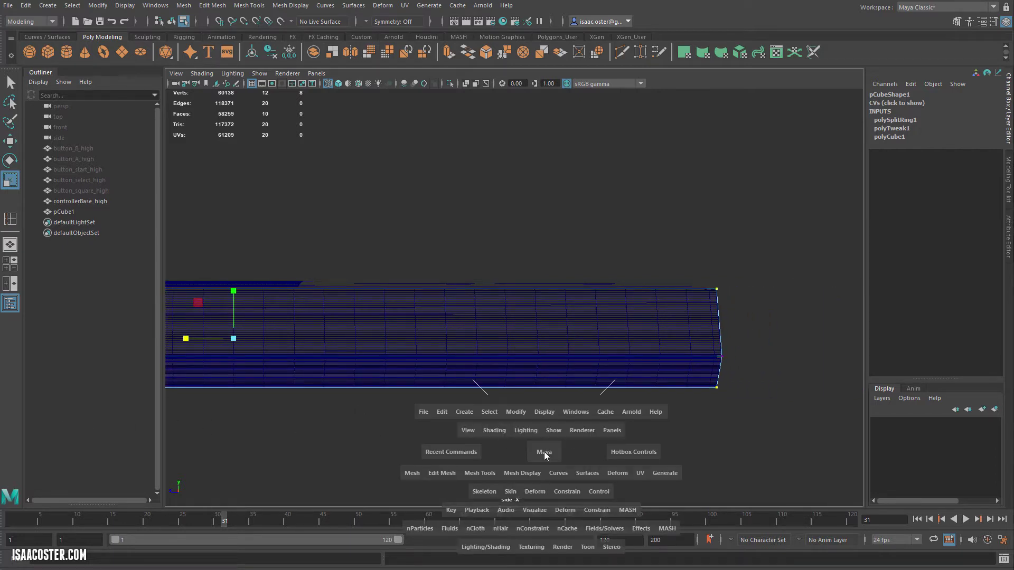
{"action": "left_click", "coordinate": [545, 454]}
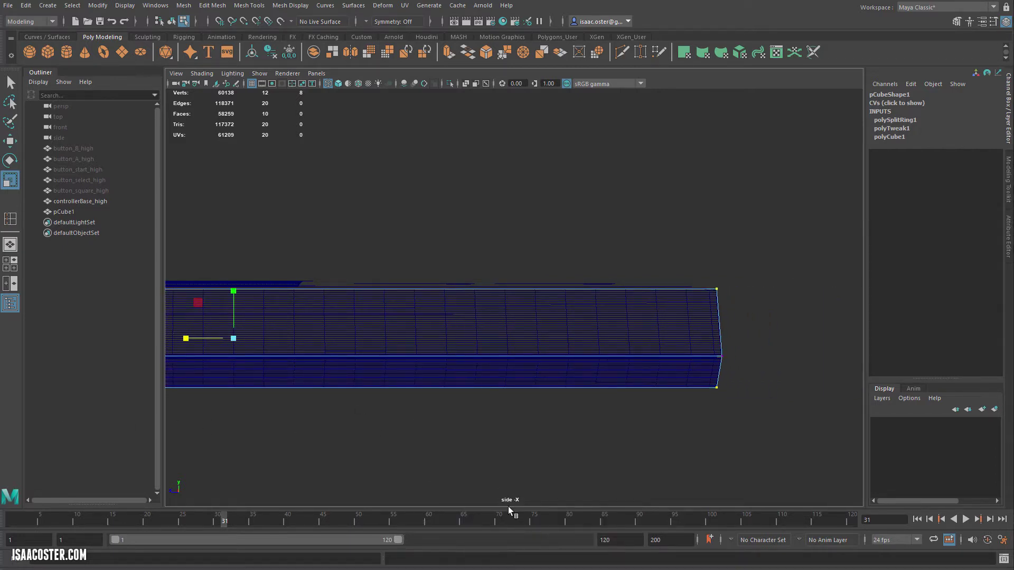
{"action": "key", "text": "space"}
{"action": "left_click_drag", "start_coordinate": [565, 436], "coordinate": [569, 464]}
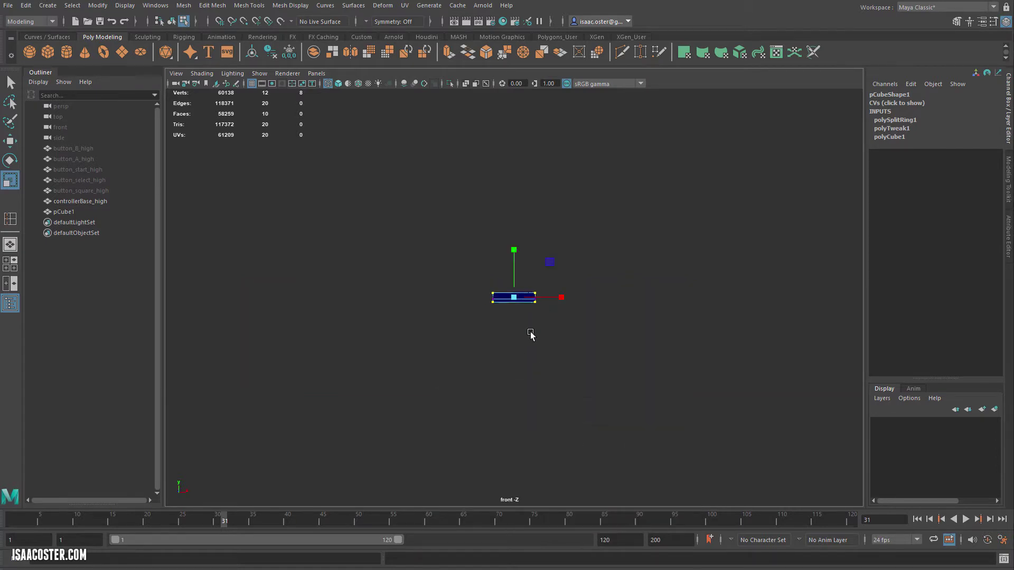
{"action": "key", "text": "f"}
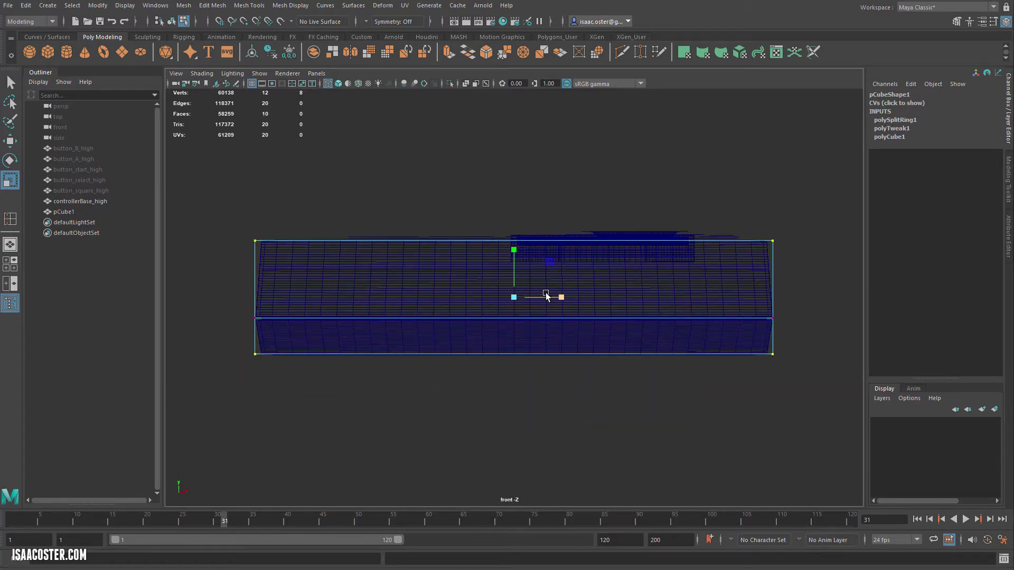
{"action": "left_click_drag", "start_coordinate": [561, 297], "coordinate": [560, 298]}
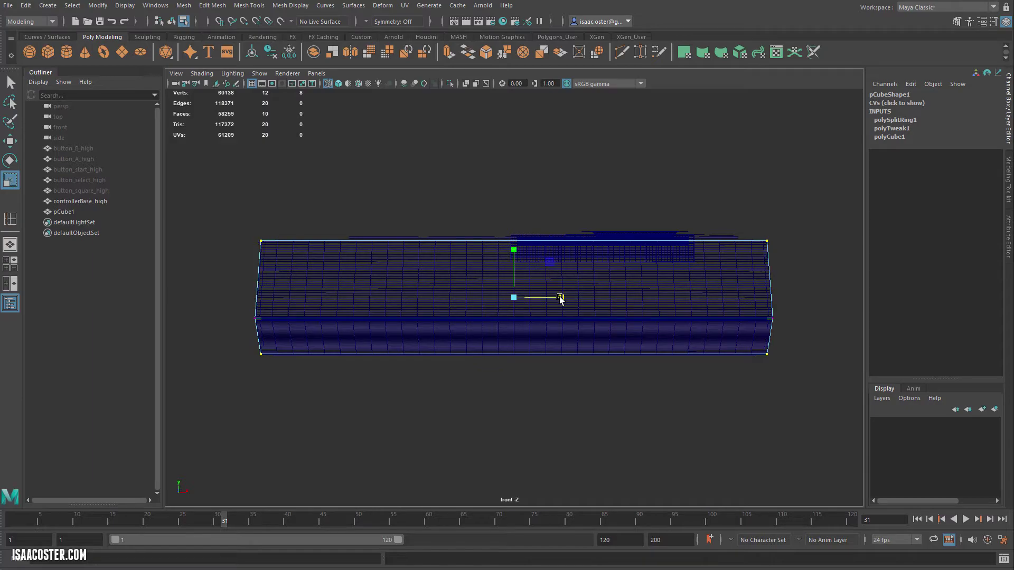
- In the perspective view, select the vertical edges above and below the seam at one corner of the cube
{"action": "key", "text": "space"}
{"action": "left_click_drag", "start_coordinate": [407, 393], "coordinate": [475, 299]}
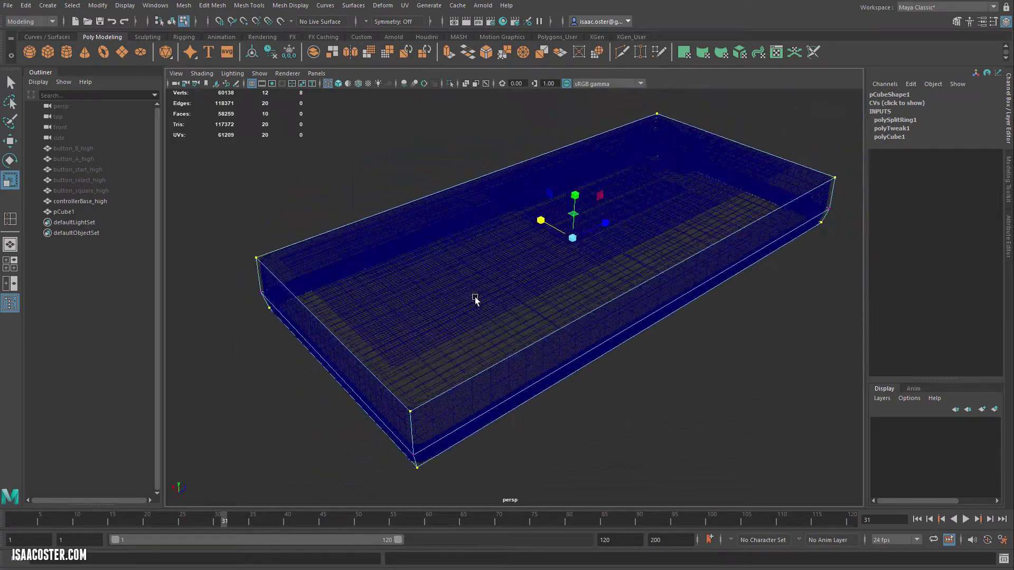
{"action": "right_click_drag", "start_coordinate": [582, 420], "coordinate": [580, 358]}
{"action": "left_click_drag", "start_coordinate": [584, 369], "coordinate": [473, 423], "text": "alt"}
{"action": "scroll", "coordinate": [473, 422], "scroll_direction": "up", "scroll_amount": 6}
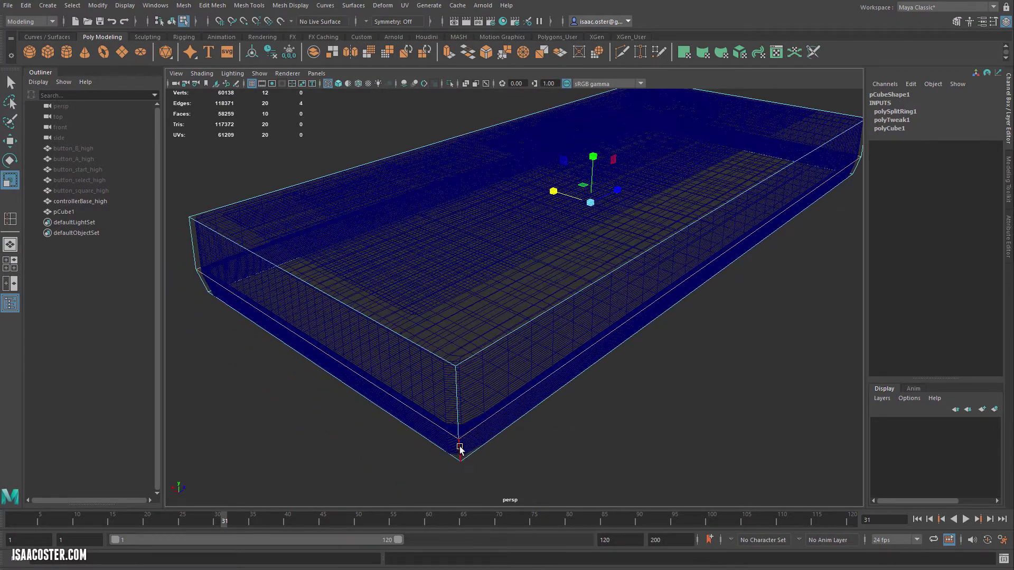
{"action": "left_click", "coordinate": [460, 447]}
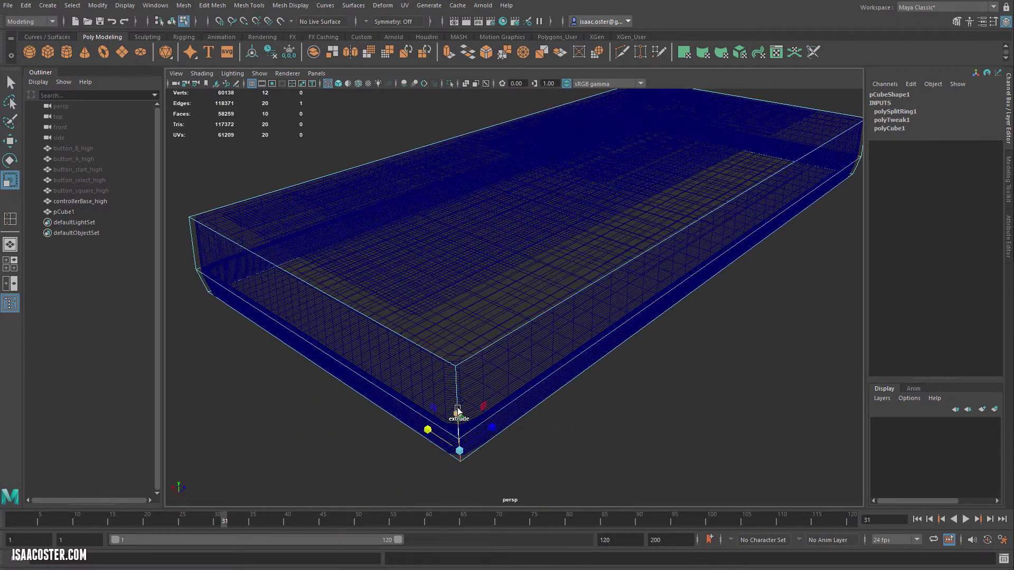
{"action": "left_click_drag", "start_coordinate": [459, 423], "coordinate": [586, 429], "text": "alt"}
{"action": "scroll", "coordinate": [467, 399], "scroll_direction": "up", "scroll_amount": 3}
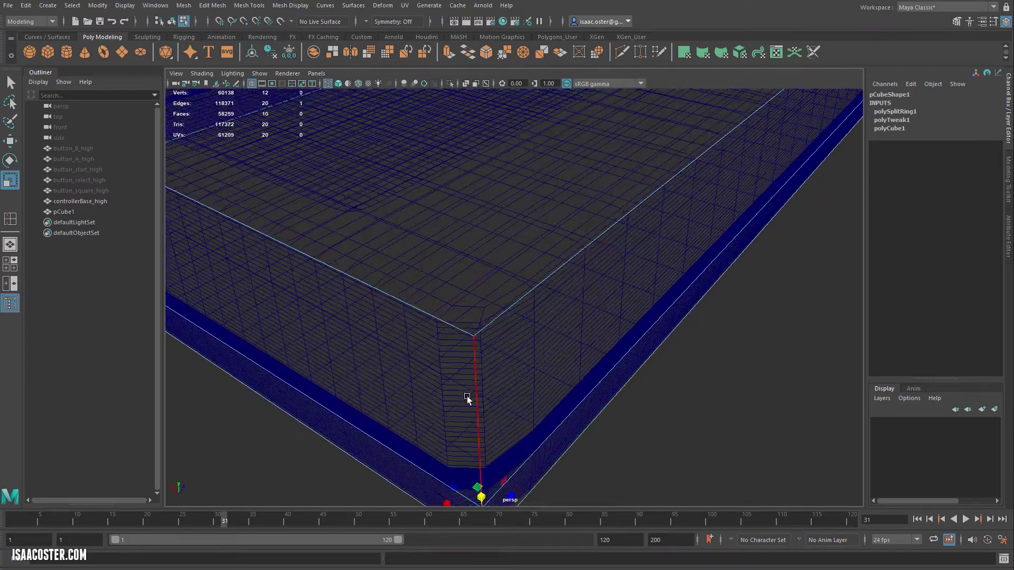
{"action": "left_click", "coordinate": [475, 399], "text": "shift"}
{"action": "middle_click_drag", "start_coordinate": [609, 450], "coordinate": [630, 407], "text": "alt"}
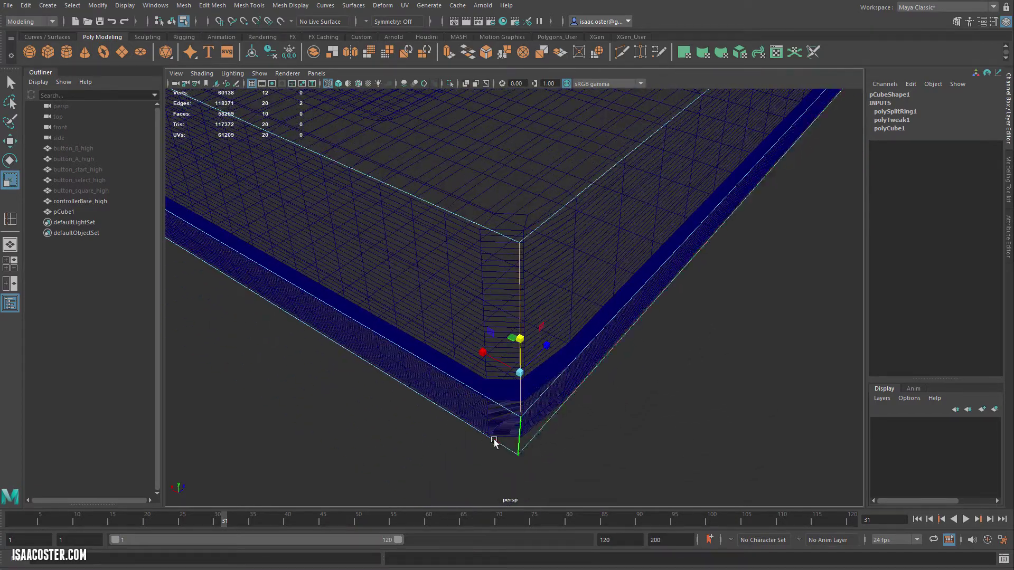
- Add the vertical edges above and below the seam at the cube's remaining corners to the selection
{"action": "left_click_drag", "start_coordinate": [414, 455], "coordinate": [712, 404], "text": "alt"}
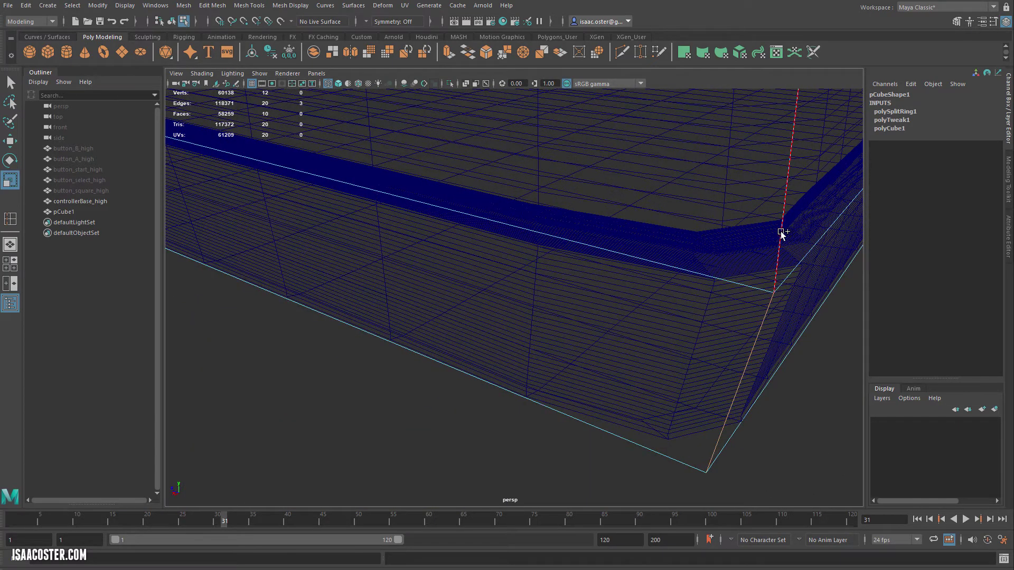
{"action": "left_click_drag", "start_coordinate": [653, 303], "coordinate": [561, 342], "text": "alt"}
{"action": "scroll", "coordinate": [647, 323], "scroll_direction": "up", "scroll_amount": 3}
{"action": "scroll", "coordinate": [559, 365], "scroll_direction": "down", "scroll_amount": 5}
{"action": "scroll", "coordinate": [505, 352], "scroll_direction": "up", "scroll_amount": 3}
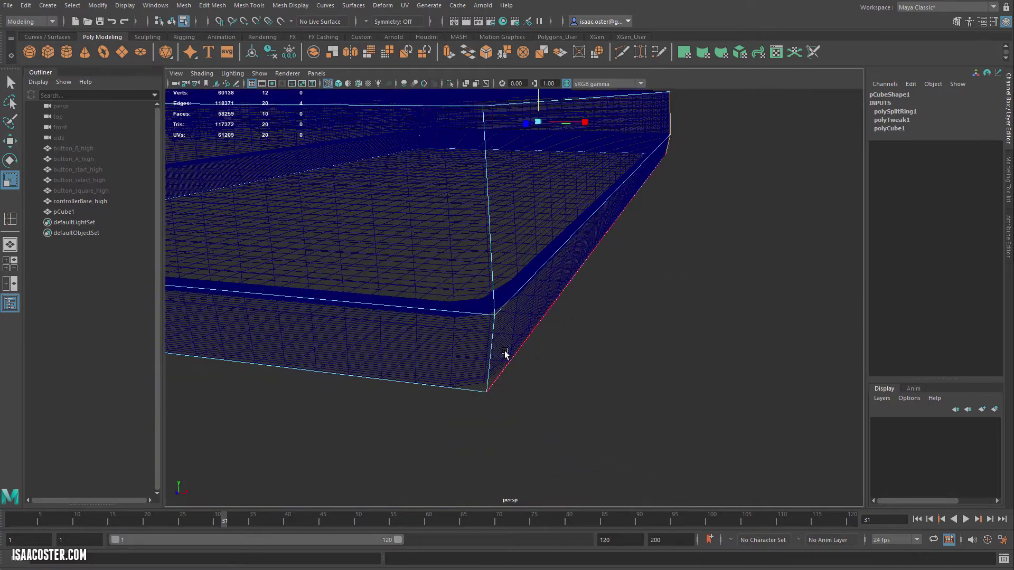
{"action": "left_click_drag", "start_coordinate": [493, 344], "coordinate": [604, 380], "text": "alt"}
{"action": "left_click", "coordinate": [529, 380], "text": "shift"}
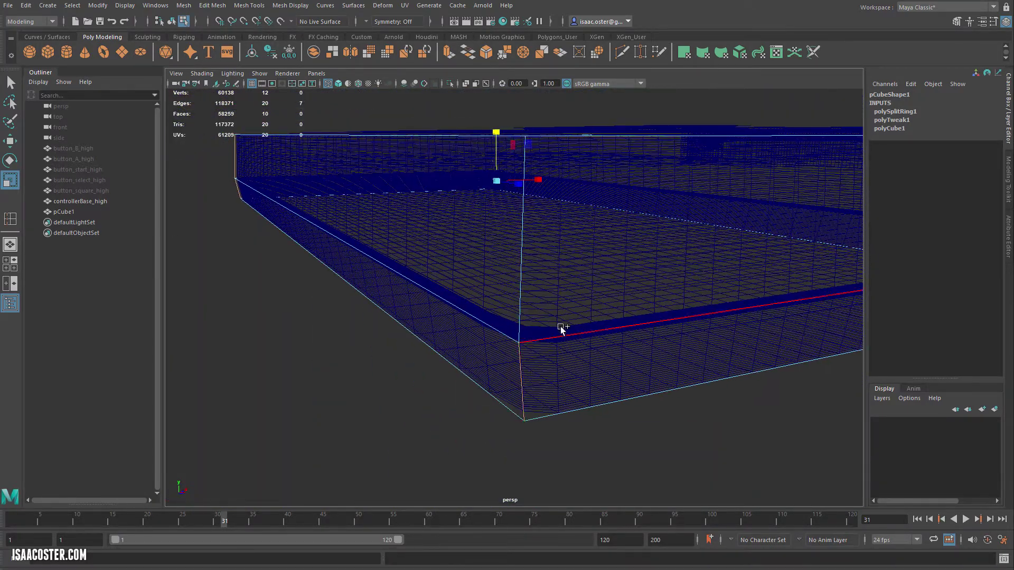
- Bevel the selected corner edges with a fraction of 0.05
{"action": "left_click", "coordinate": [242, 6]}
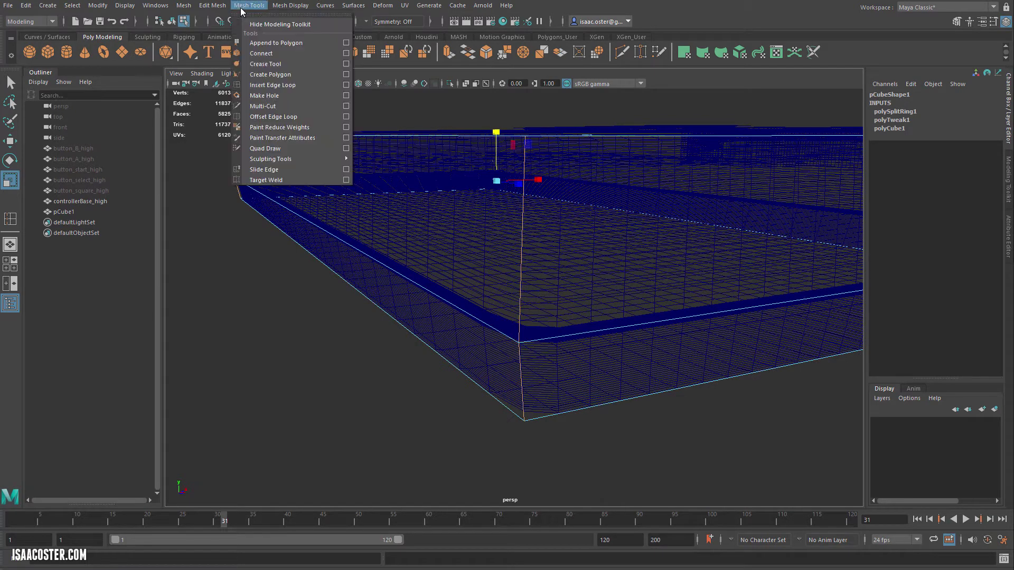
{"action": "mouse_move", "coordinate": [212, 5]}
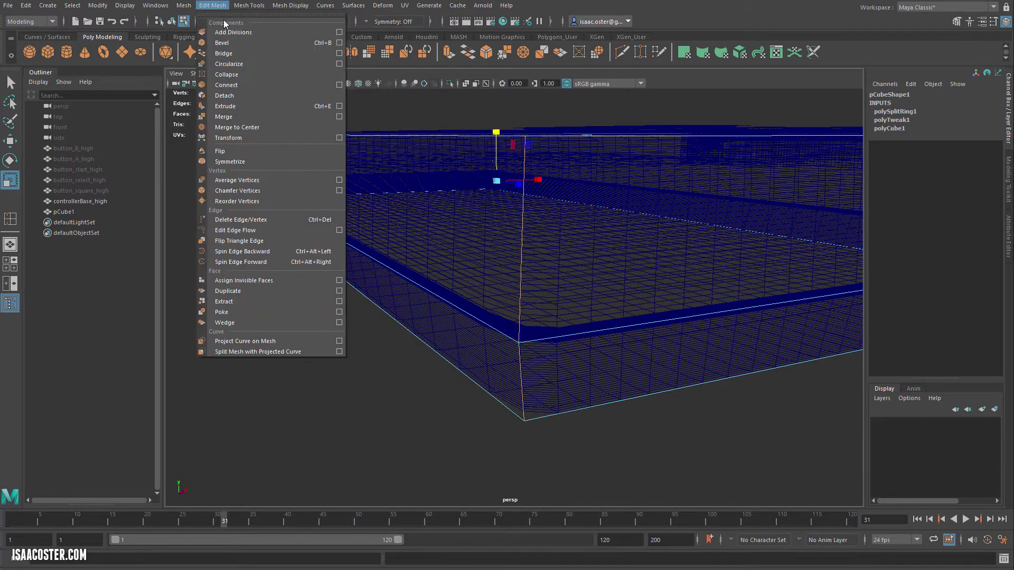
{"action": "left_click", "coordinate": [233, 45]}
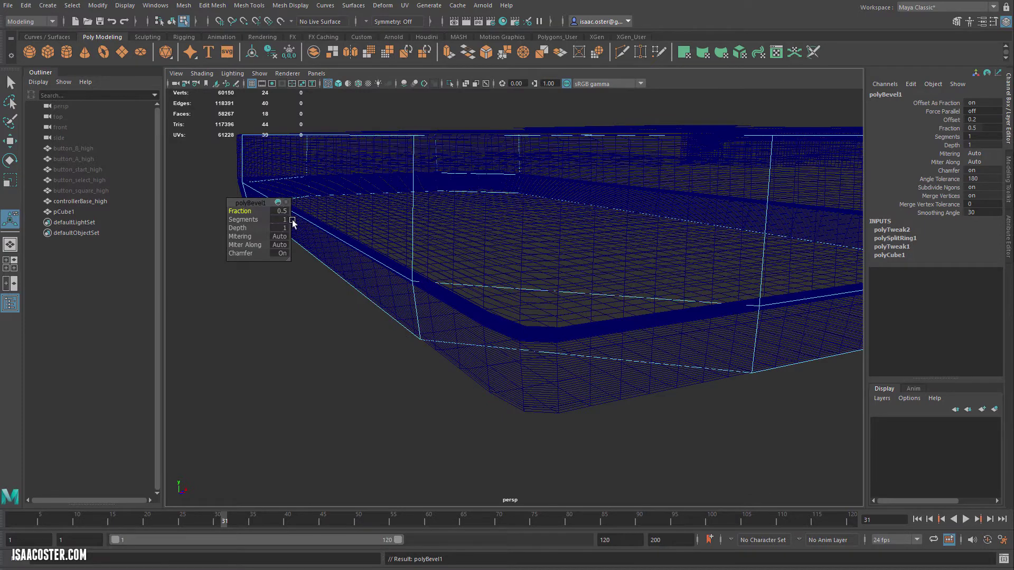
{"action": "left_click_drag", "start_coordinate": [268, 216], "coordinate": [275, 328]}
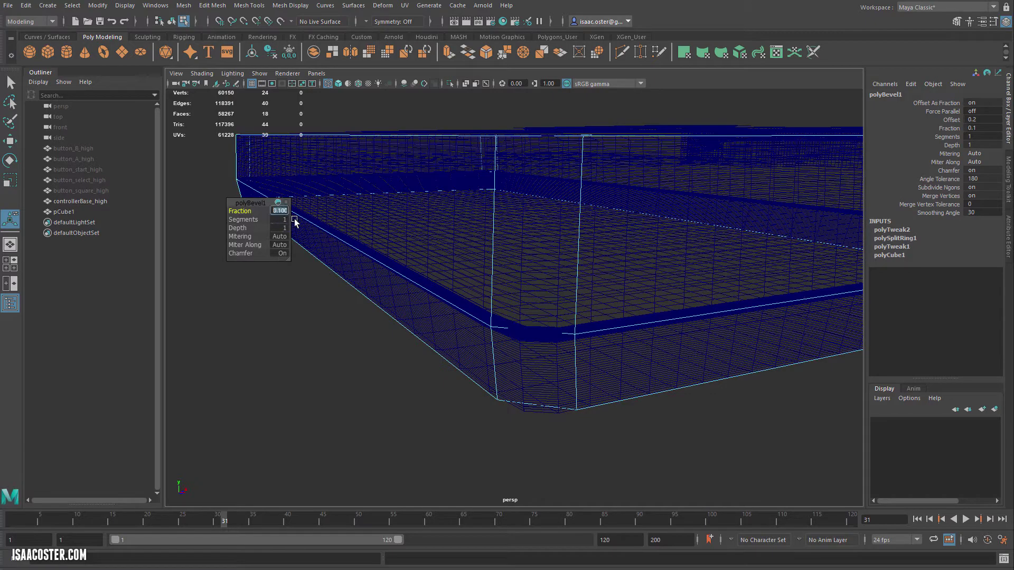
{"action": "type", "text": "5"}
{"action": "key", "text": "Return"}
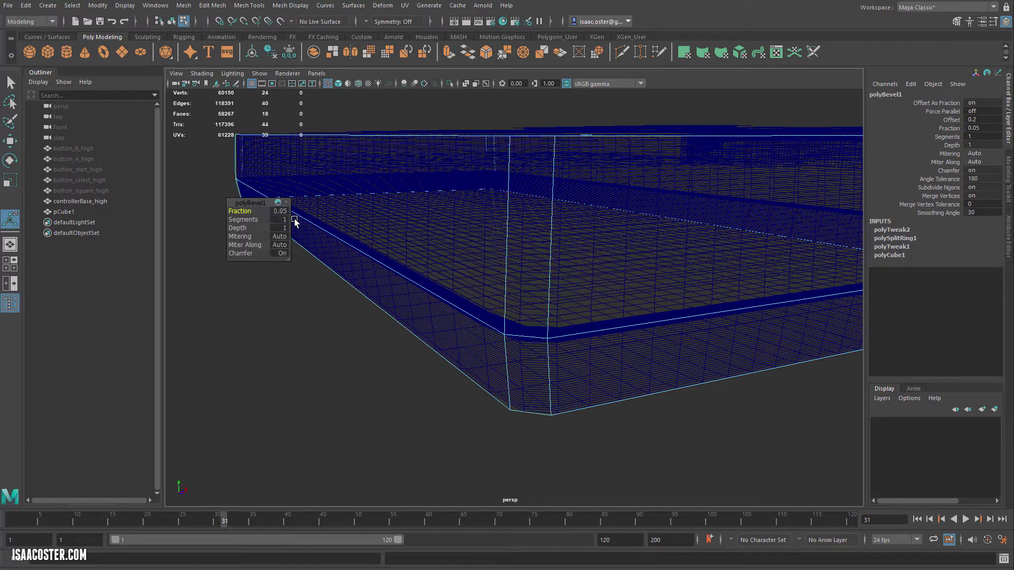
- Switch to shaded display and examine how the beveled cube corners fit the high-poly controller from all sides
{"action": "left_click_drag", "start_coordinate": [386, 207], "coordinate": [546, 323], "text": "alt"}
{"action": "left_click_drag", "start_coordinate": [229, 444], "coordinate": [385, 334], "text": "alt"}
{"action": "key", "text": "5"}
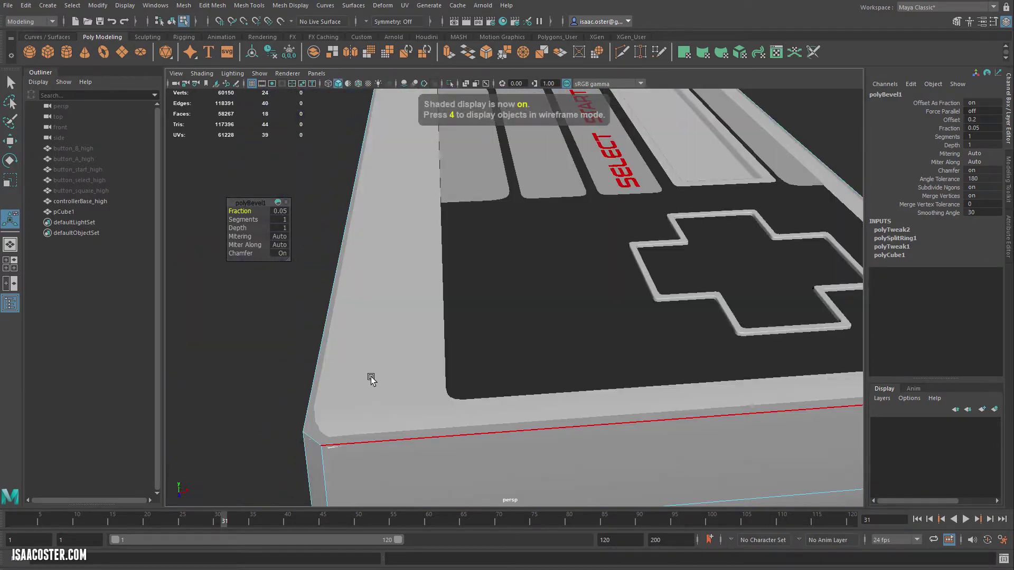
{"action": "mouse_move", "coordinate": [368, 381]}
{"action": "left_mouse_down", "text": "alt"}
{"action": "mouse_move", "coordinate": [340, 385]}
{"action": "mouse_move", "coordinate": [402, 410]}
{"action": "left_mouse_up", "text": "alt"}
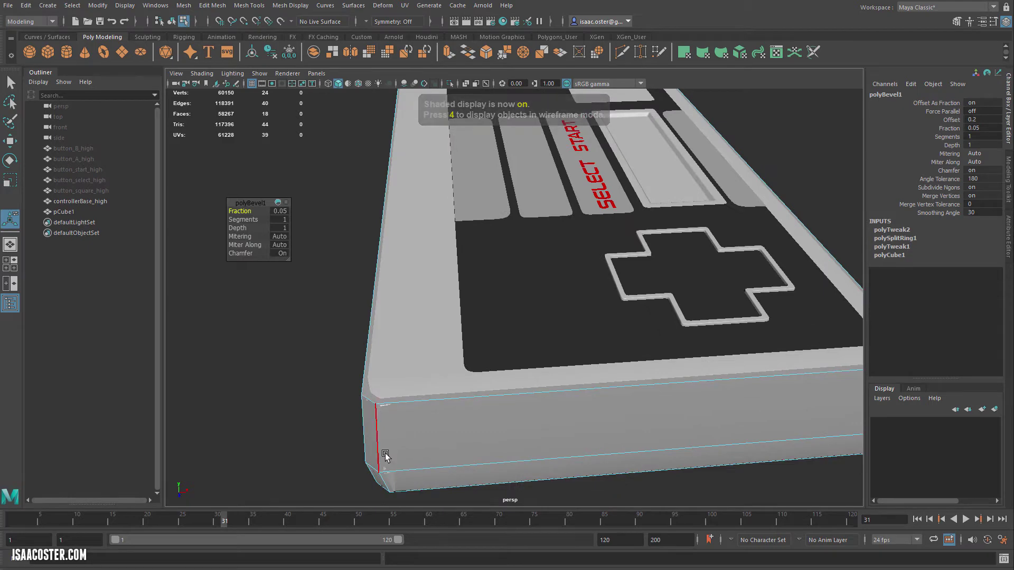
{"action": "left_click", "coordinate": [315, 445]}
{"action": "right_click_drag", "start_coordinate": [315, 445], "coordinate": [269, 443], "text": "alt"}
{"action": "left_click_drag", "start_coordinate": [268, 443], "coordinate": [523, 351], "text": "alt"}
{"action": "right_click_drag", "start_coordinate": [523, 351], "coordinate": [280, 390], "text": "alt"}
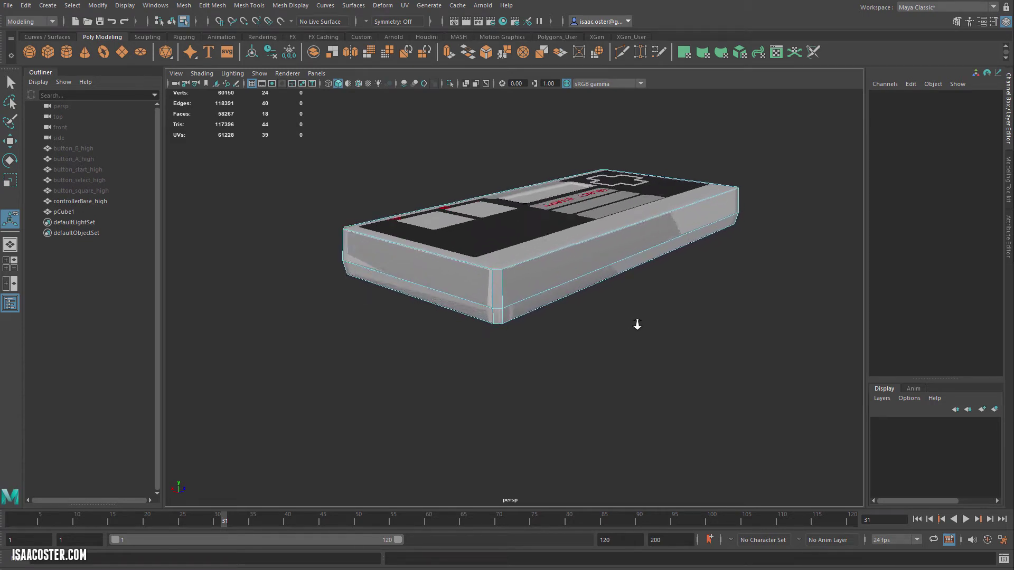
{"action": "right_click_drag", "start_coordinate": [553, 331], "coordinate": [575, 326], "text": "alt"}
{"action": "left_click_drag", "start_coordinate": [575, 325], "coordinate": [708, 362], "text": "alt"}
{"action": "right_click_drag", "start_coordinate": [708, 362], "coordinate": [808, 380], "text": "alt"}
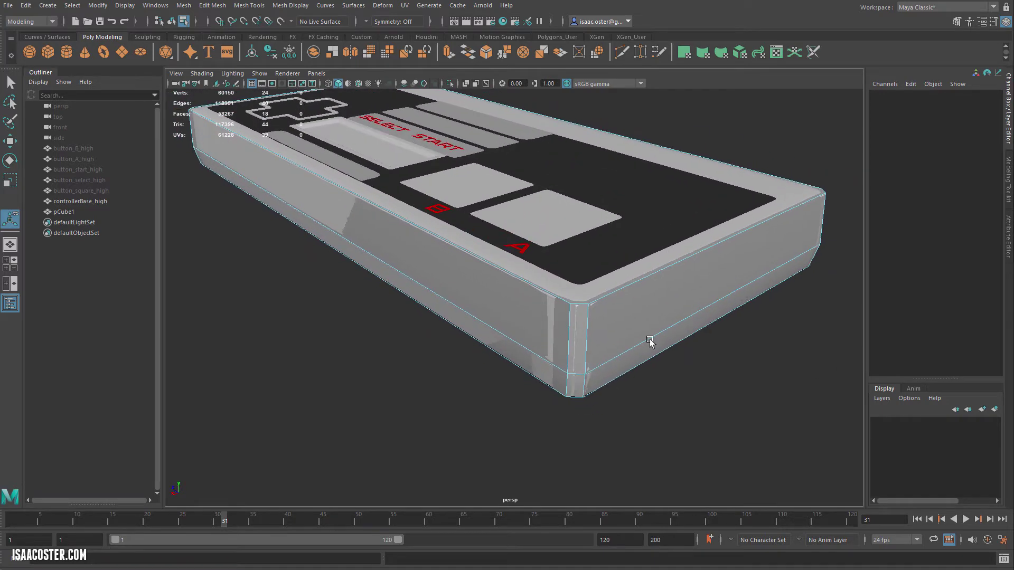
{"action": "right_click_drag", "start_coordinate": [384, 238], "coordinate": [317, 429], "text": "alt"}
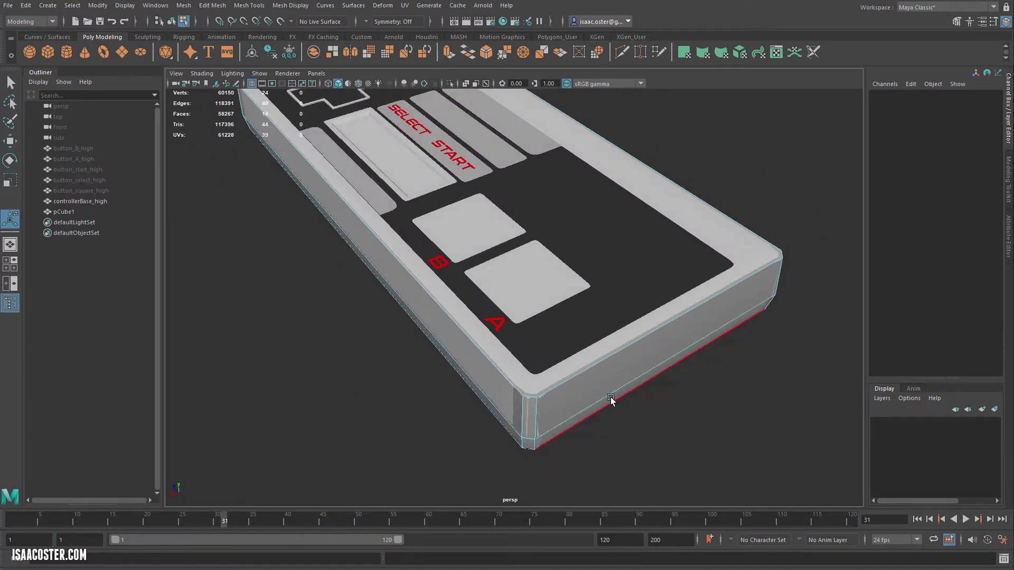
{"action": "left_click_drag", "start_coordinate": [635, 390], "coordinate": [674, 376], "text": "alt"}
- Return to object selection, hide the controllerBase_high mesh and select pCube1
{"action": "key", "text": "F8"}
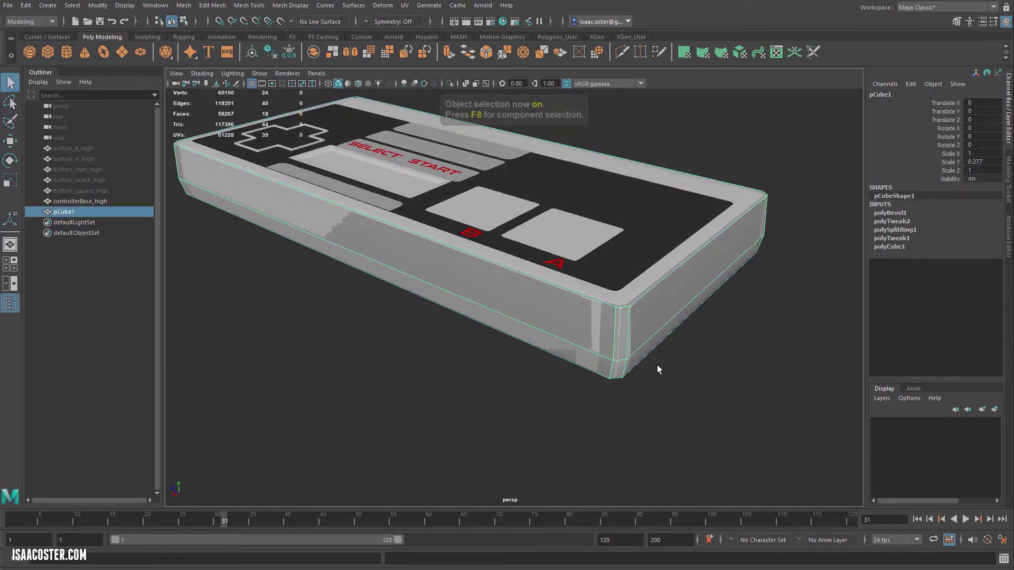
{"action": "right_click_drag", "start_coordinate": [442, 369], "coordinate": [454, 385], "text": "alt"}
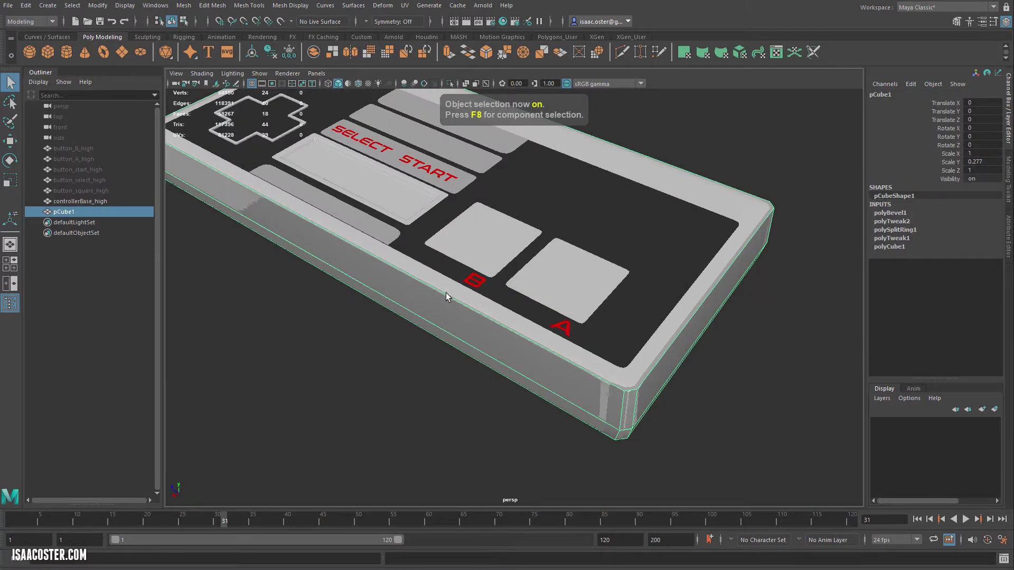
{"action": "left_click", "coordinate": [64, 203]}
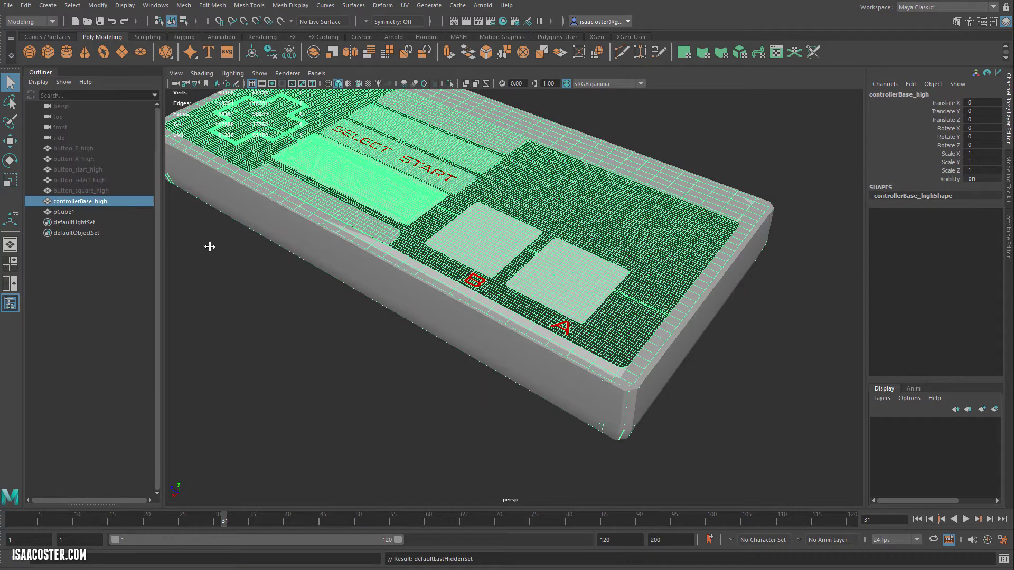
{"action": "key", "text": "ctrl+h"}
{"action": "left_click", "coordinate": [515, 308]}
{"action": "key", "text": "f"}
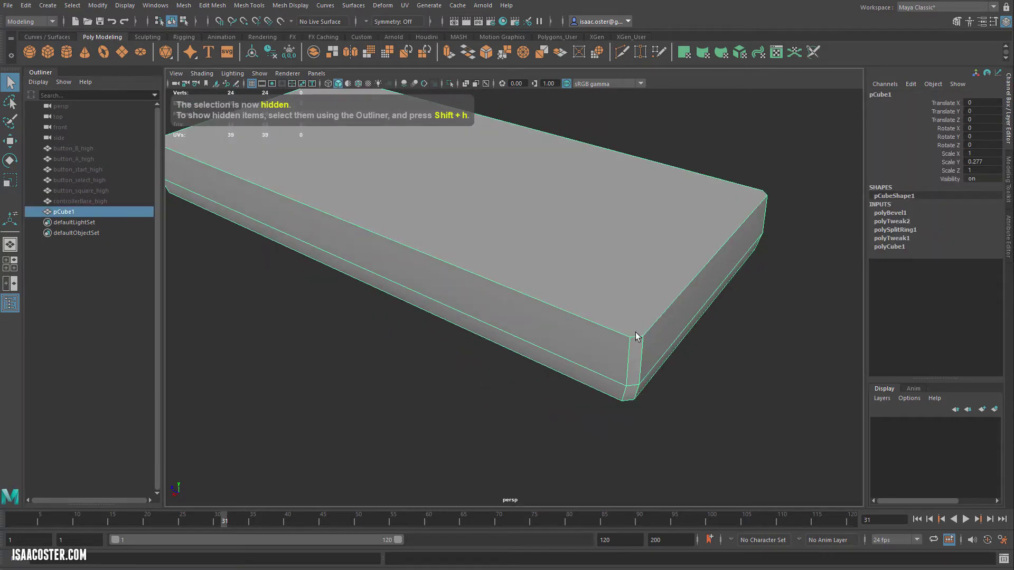
- Select the cube's top face and examine its many-sided outline around the beveled corners
{"action": "right_click_drag", "start_coordinate": [628, 276], "coordinate": [634, 286]}
{"action": "left_click", "coordinate": [634, 285]}
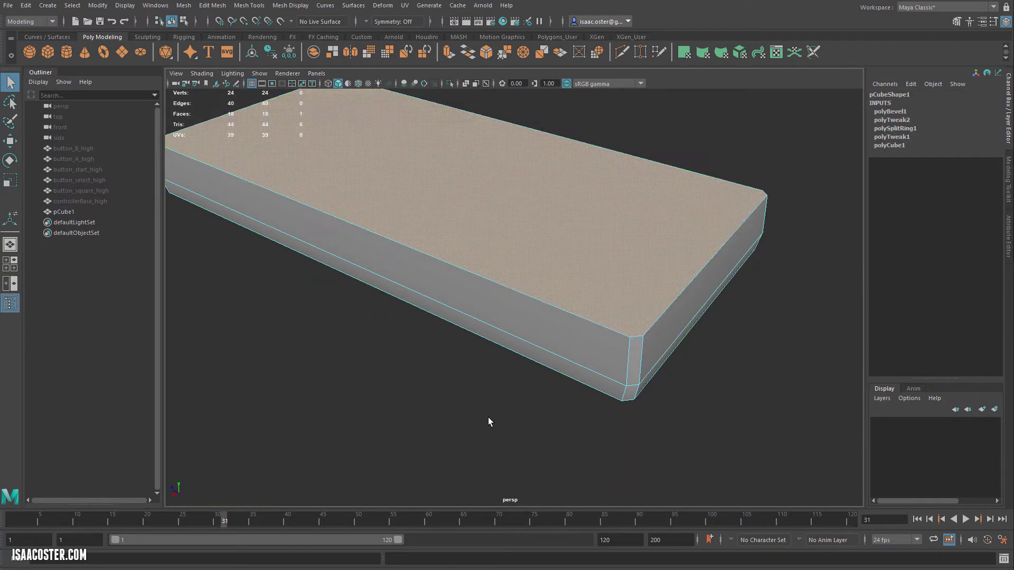
{"action": "left_click_drag", "start_coordinate": [488, 417], "coordinate": [427, 421], "text": "alt"}
{"action": "left_click", "coordinate": [569, 388]}
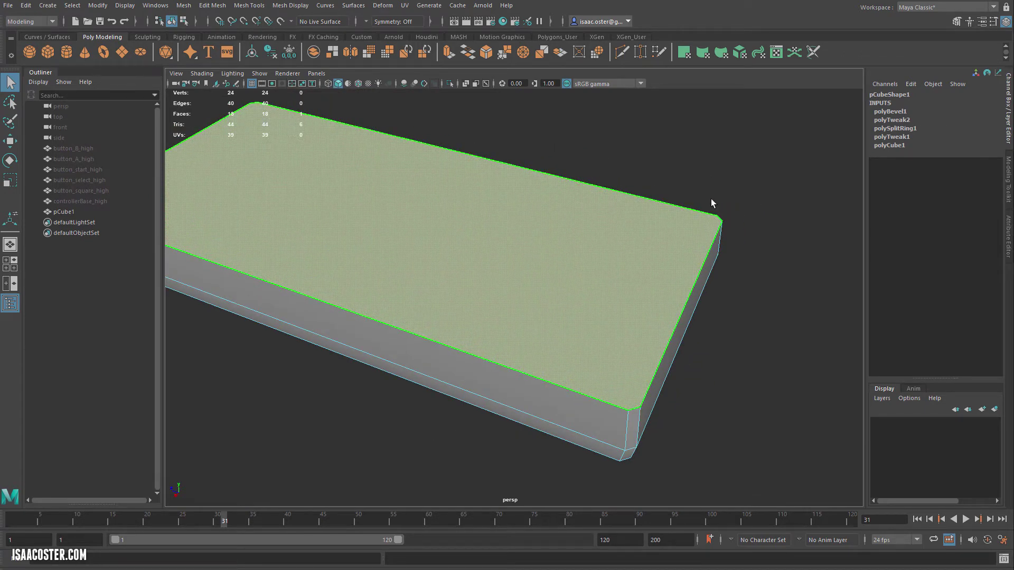
{"action": "scroll", "coordinate": [435, 286], "scroll_direction": "down", "scroll_amount": 1}
{"action": "middle_click_drag", "start_coordinate": [435, 286], "coordinate": [539, 328], "text": "alt"}
{"action": "scroll", "coordinate": [538, 328], "scroll_direction": "up", "scroll_amount": 2}
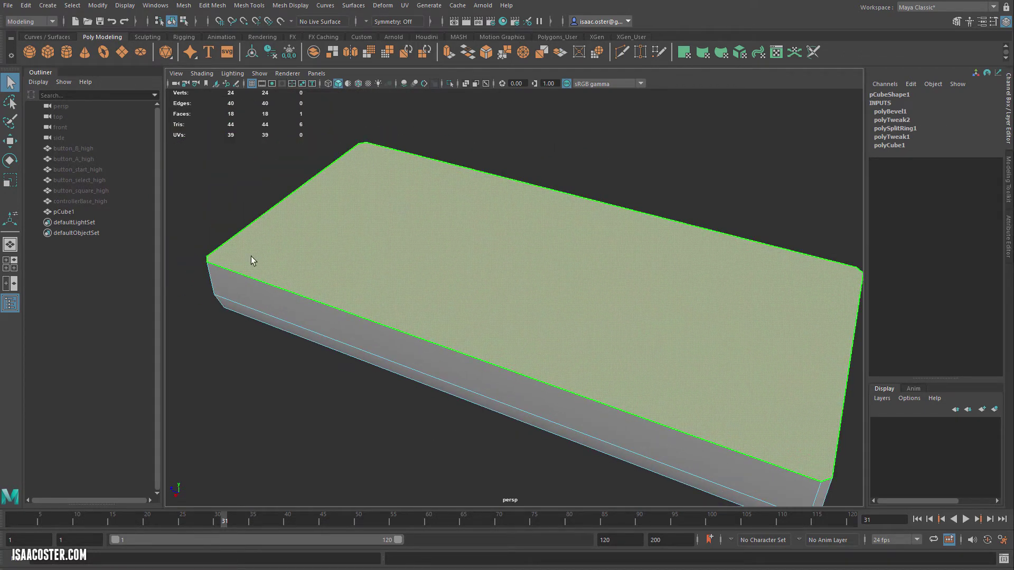
{"action": "left_click_drag", "start_coordinate": [186, 266], "coordinate": [318, 437], "text": "alt"}
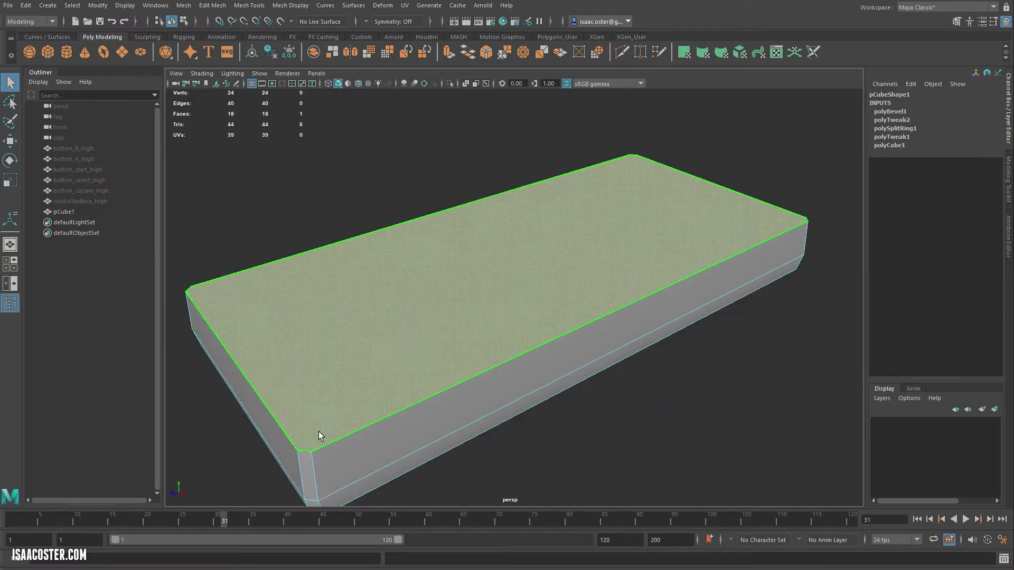
- Connect the two inner bevel vertices across one short end of the cube's top face
{"action": "right_click_drag", "start_coordinate": [346, 331], "coordinate": [296, 330]}
{"action": "left_click", "coordinate": [311, 452]}
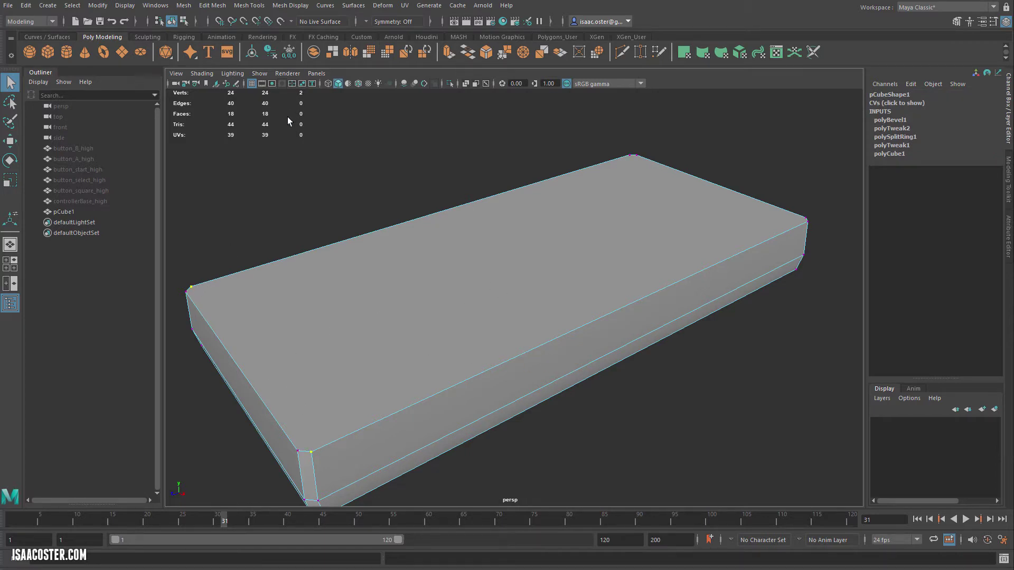
{"action": "left_click", "coordinate": [217, 5]}
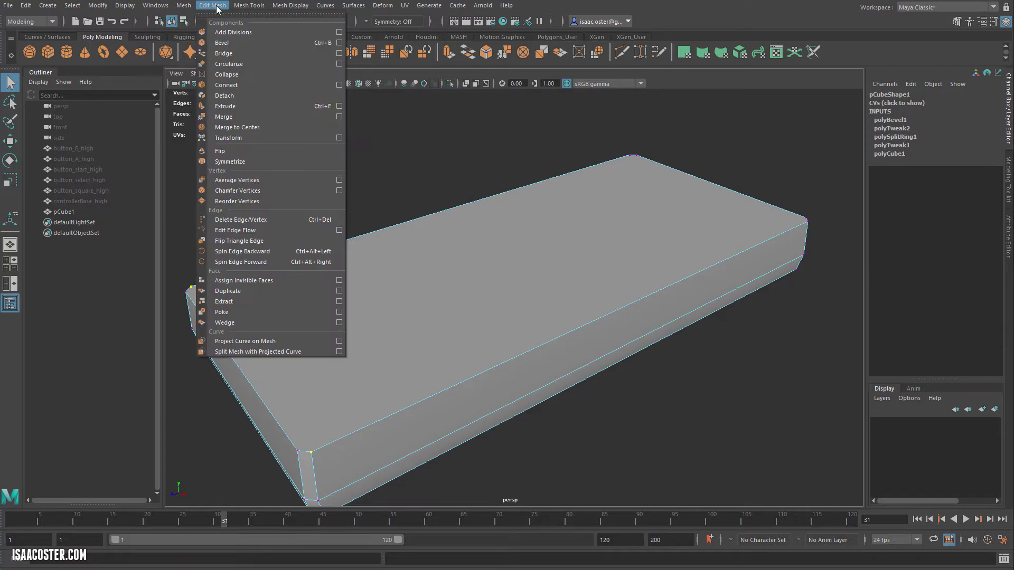
{"action": "left_click", "coordinate": [226, 85]}
- Connect the matching pair of bevel vertices across the opposite short end of the top face
{"action": "left_click_drag", "start_coordinate": [692, 365], "coordinate": [714, 359], "text": "alt"}
{"action": "left_click_drag", "start_coordinate": [620, 332], "coordinate": [473, 349], "text": "alt"}
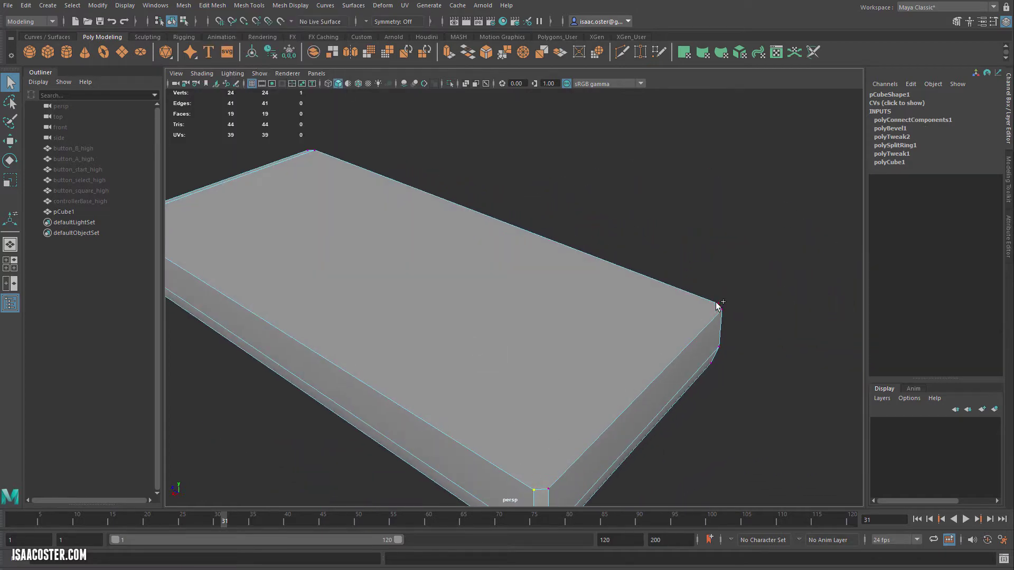
{"action": "right_click_drag", "start_coordinate": [791, 301], "coordinate": [688, 389], "text": "shift"}
- On the cube's underside, connect the inner bevel vertices across both short ends
{"action": "left_click_drag", "start_coordinate": [688, 389], "coordinate": [523, 177], "text": "alt"}
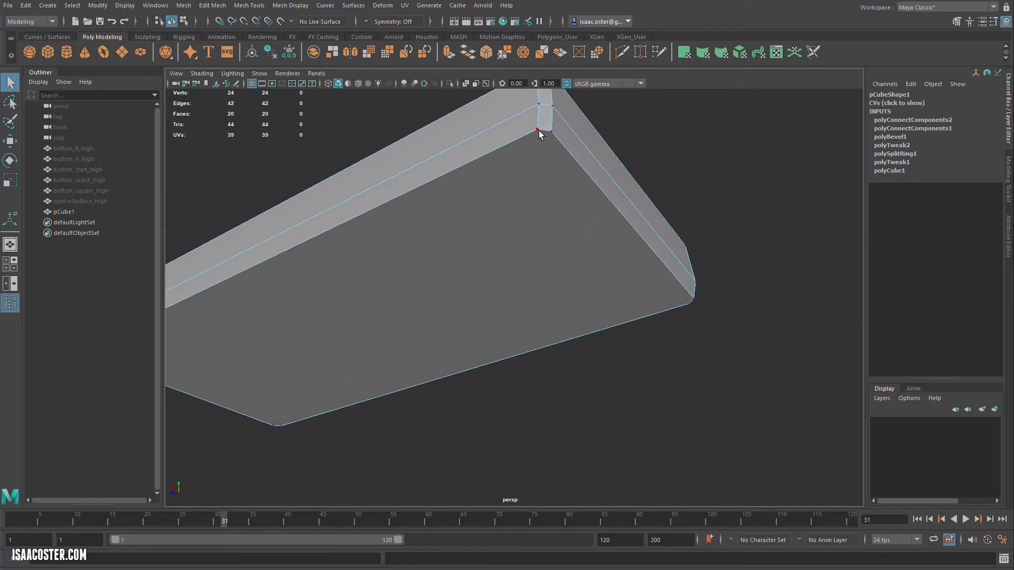
{"action": "right_click_drag", "start_coordinate": [708, 365], "coordinate": [568, 330], "text": "shift"}
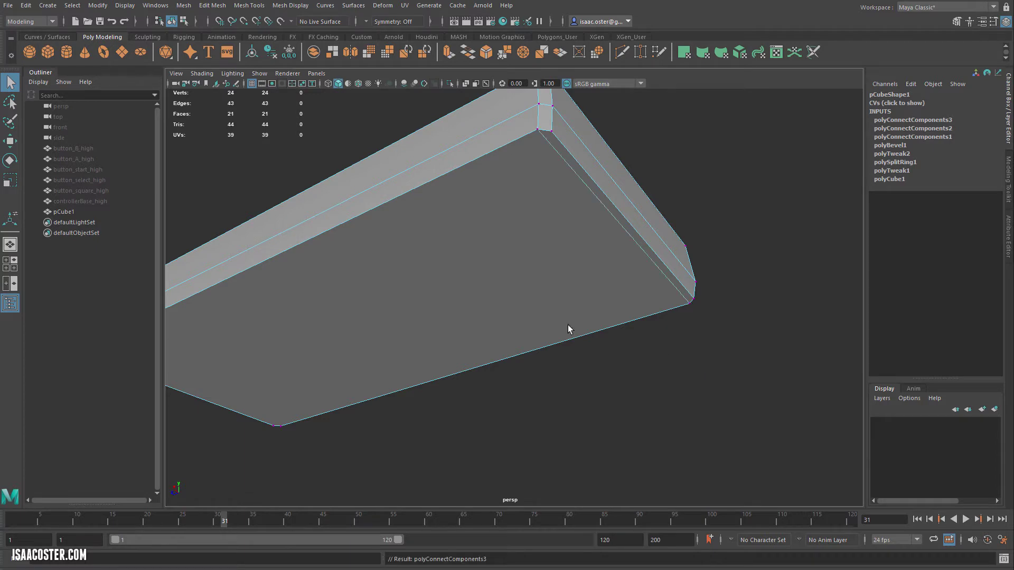
{"action": "left_click_drag", "start_coordinate": [568, 330], "coordinate": [874, 365], "text": "alt"}
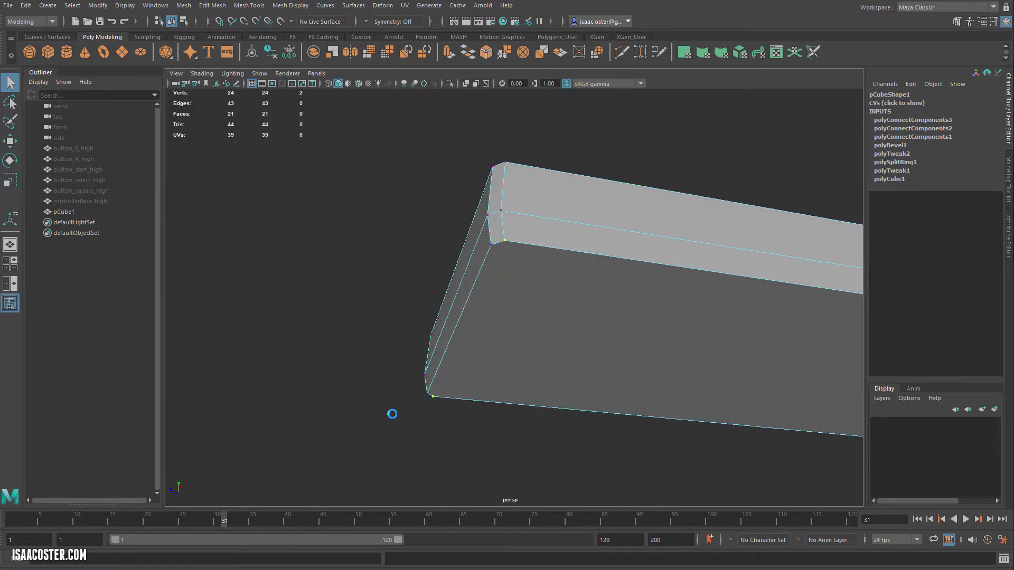
{"action": "left_click_drag", "start_coordinate": [350, 349], "coordinate": [671, 402], "text": "alt"}
- Return to object selection, select pCube1 and soften all of its edges
{"action": "key", "text": "F8"}
{"action": "left_click", "coordinate": [79, 201]}
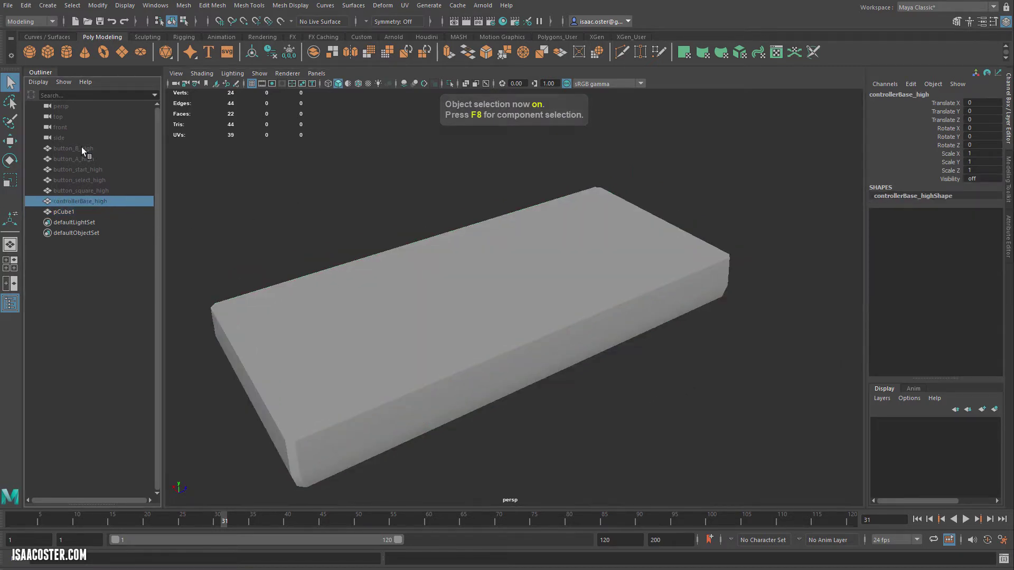
{"action": "left_click", "coordinate": [81, 148], "text": "shift"}
{"action": "left_click", "coordinate": [331, 324]}
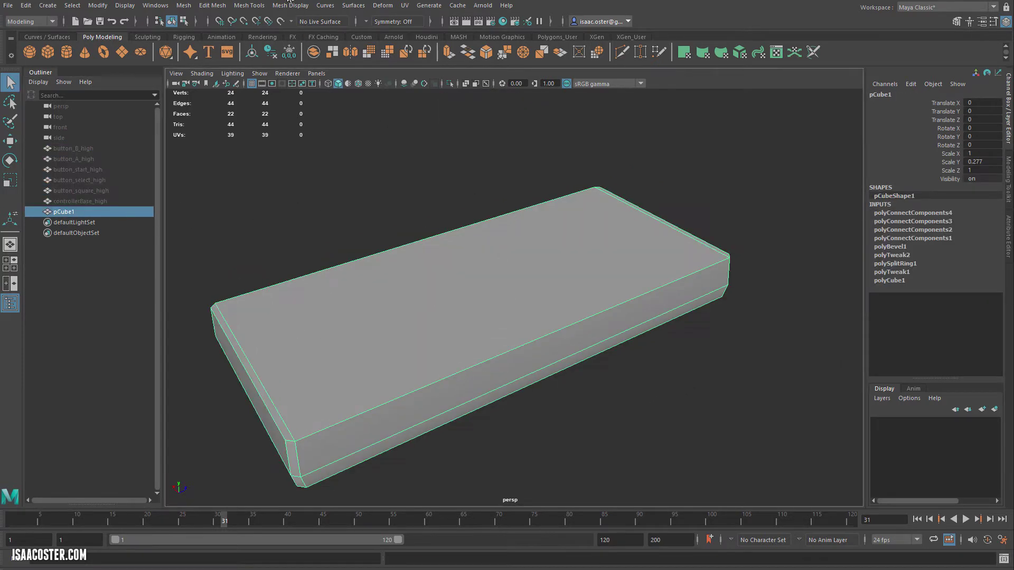
{"action": "left_click", "coordinate": [289, 4]}
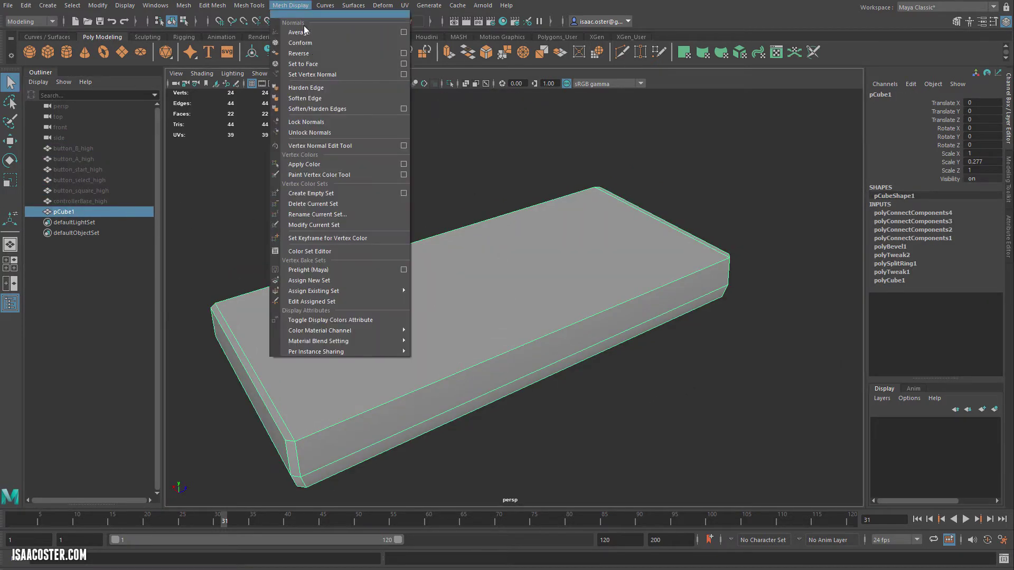
{"action": "left_click", "coordinate": [331, 98]}
{"action": "left_click", "coordinate": [396, 151]}
{"action": "mouse_move", "coordinate": [396, 152]}
{"action": "left_mouse_down", "text": "alt"}
{"action": "mouse_move", "coordinate": [347, 204]}
{"action": "mouse_move", "coordinate": [390, 183]}
{"action": "mouse_move", "coordinate": [339, 192]}
{"action": "mouse_move", "coordinate": [401, 318]}
{"action": "left_mouse_up", "text": "alt"}
- Select the large top face of the cube together with the narrow top faces at both short ends
{"action": "left_click", "coordinate": [401, 320]}
{"action": "right_click_drag", "start_coordinate": [401, 320], "coordinate": [407, 337]}
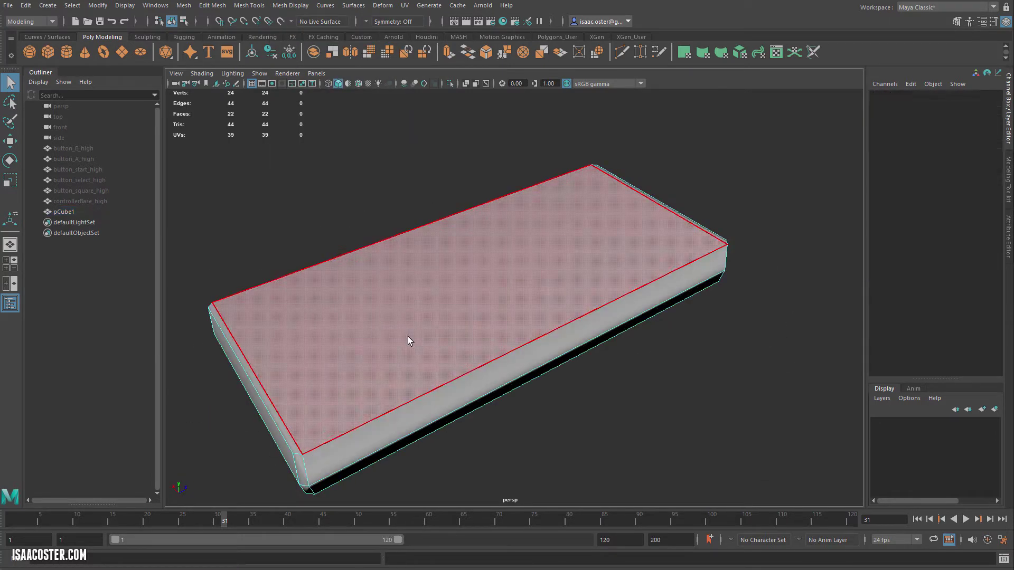
{"action": "left_click", "coordinate": [407, 337]}
{"action": "left_click_drag", "start_coordinate": [423, 344], "coordinate": [316, 308], "text": "alt"}
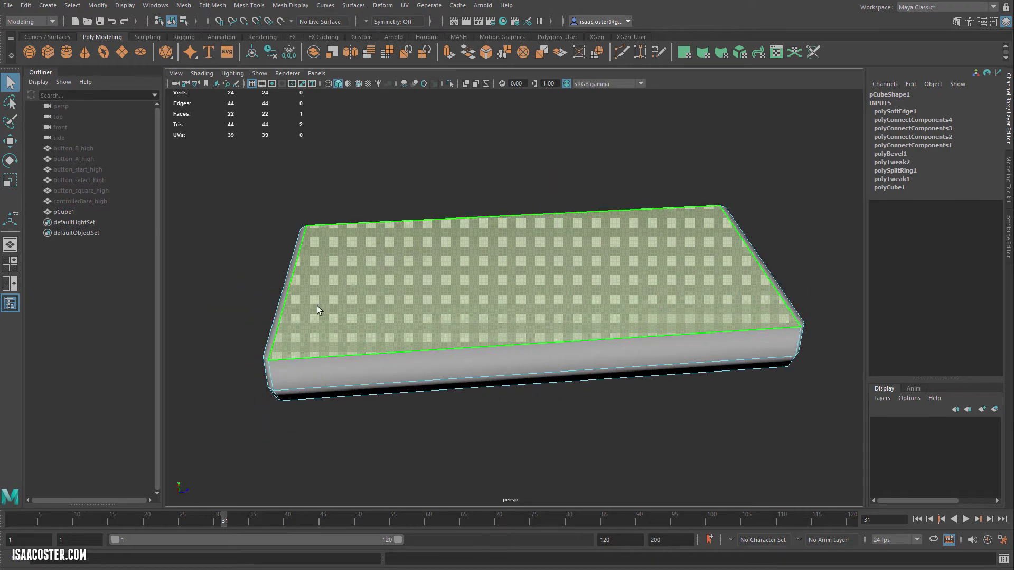
{"action": "left_click", "coordinate": [278, 316], "text": "shift"}
{"action": "left_click_drag", "start_coordinate": [412, 315], "coordinate": [750, 337], "text": "alt"}
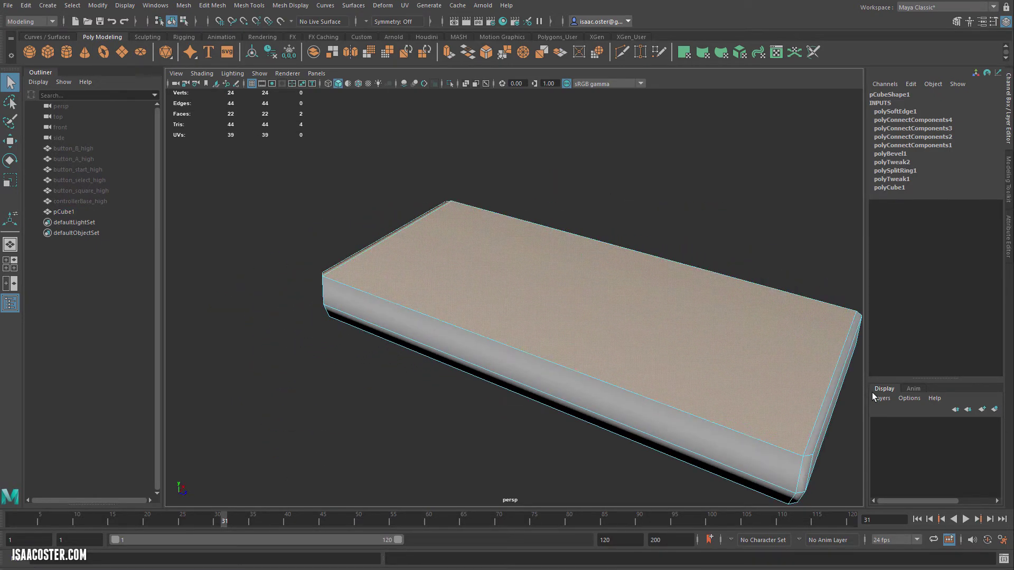
{"action": "left_click", "coordinate": [831, 394], "text": "shift"}
{"action": "left_click_drag", "start_coordinate": [831, 395], "coordinate": [333, 242], "text": "alt"}
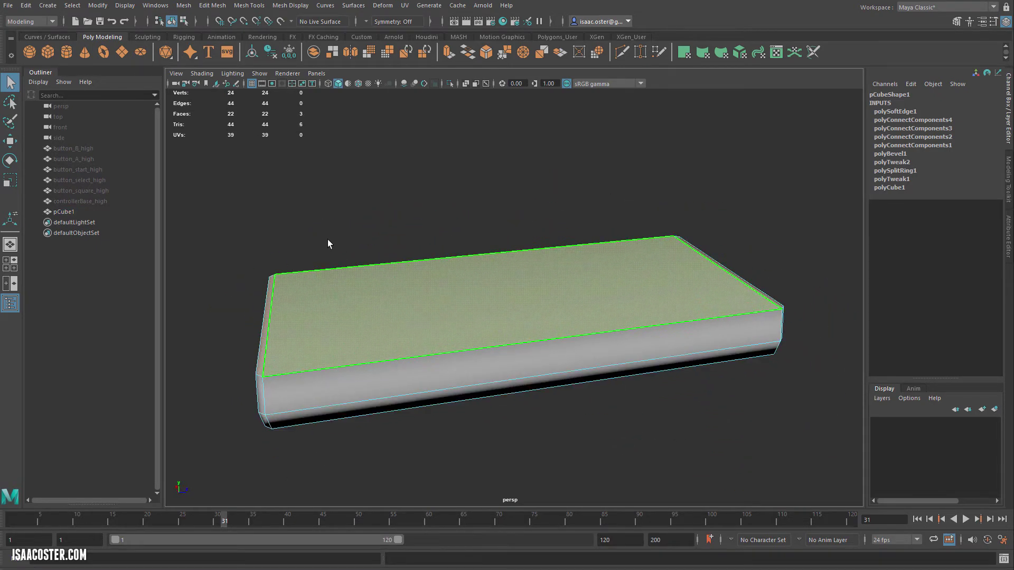
{"action": "left_click_drag", "start_coordinate": [315, 205], "coordinate": [365, 196], "text": "alt"}
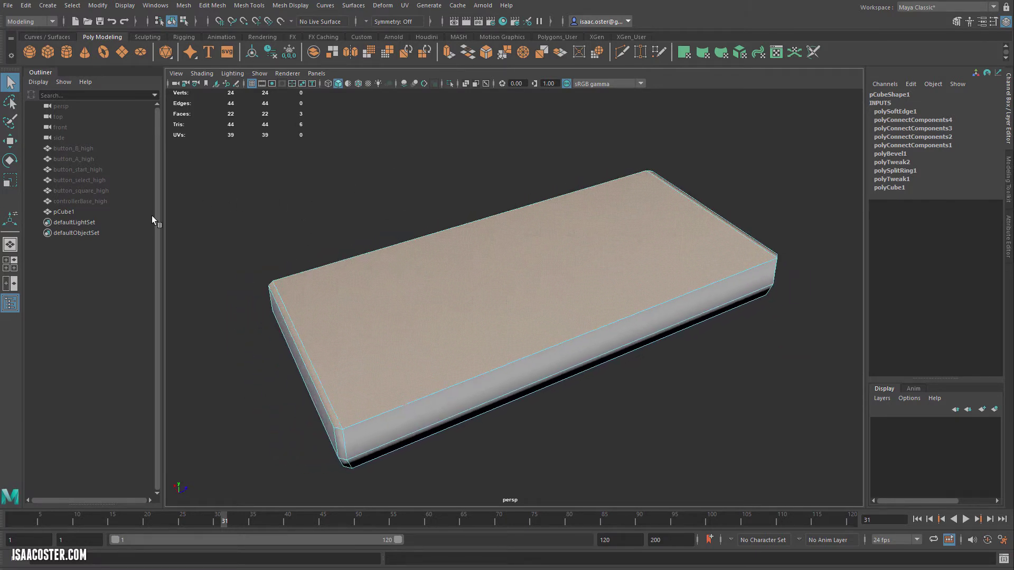
- Rename pCube1 as controllerBase_low, reusing the copied name of controllerBase_high with the suffix changed to low
{"action": "left_click", "coordinate": [69, 212]}
{"action": "left_click", "coordinate": [96, 203]}
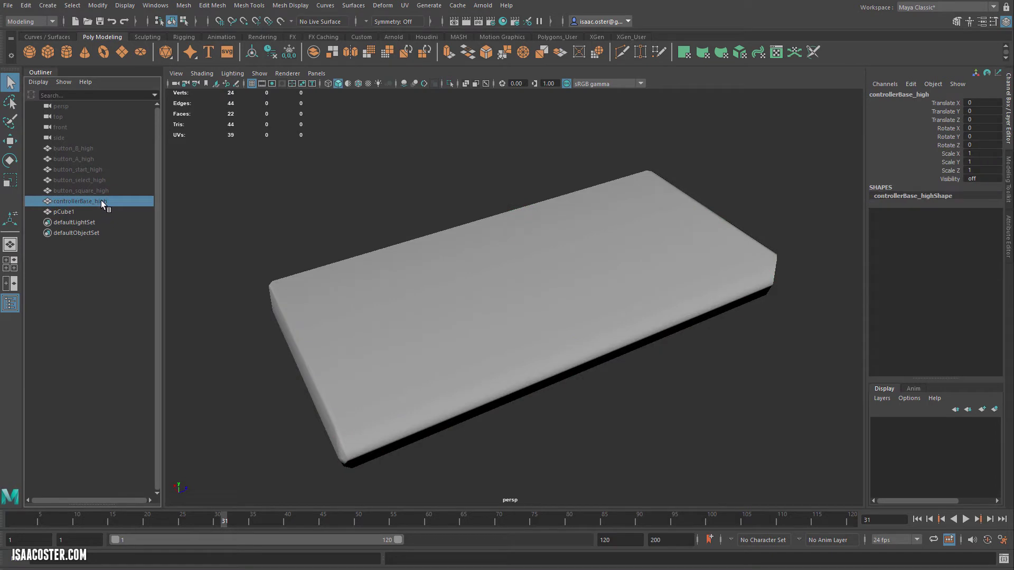
{"action": "double_click", "coordinate": [100, 200]}
{"action": "left_click_drag", "start_coordinate": [110, 202], "coordinate": [73, 202]}
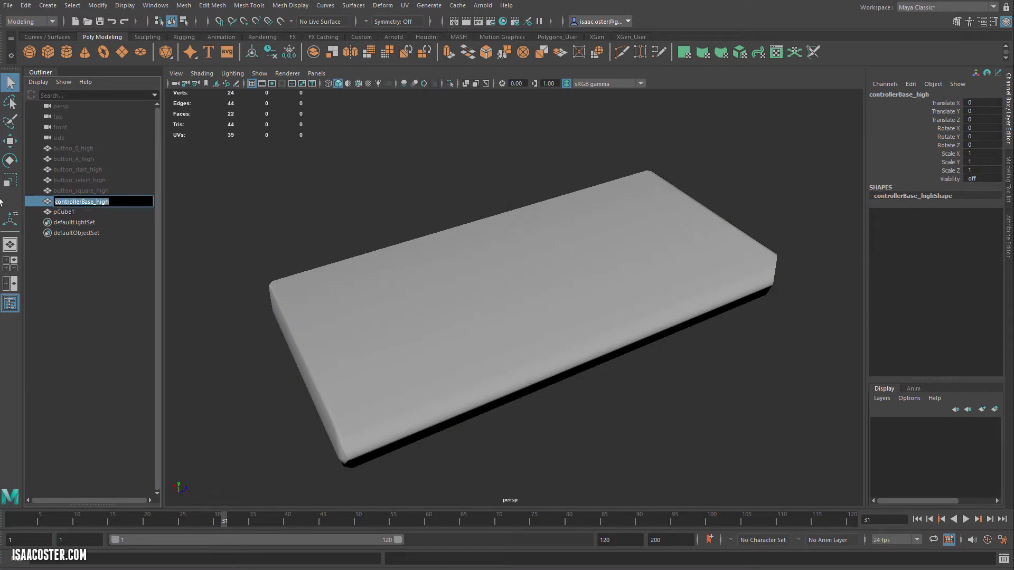
{"action": "left_click", "coordinate": [64, 211]}
{"action": "double_click", "coordinate": [64, 211]}
{"action": "type", "text": "controllerBase_high"}
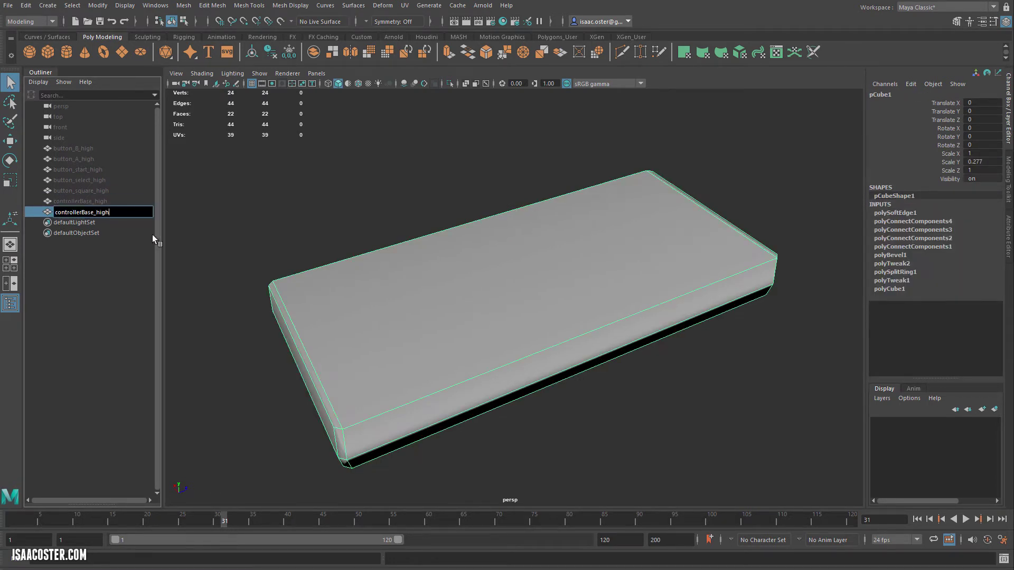
{"action": "key", "text": "BackSpace"}
{"action": "key", "text": "BackSpace"}
{"action": "key", "text": "BackSpace"}
{"action": "key", "text": "BackSpace"}
{"action": "type", "text": "low"}
{"action": "key", "text": "Return"}
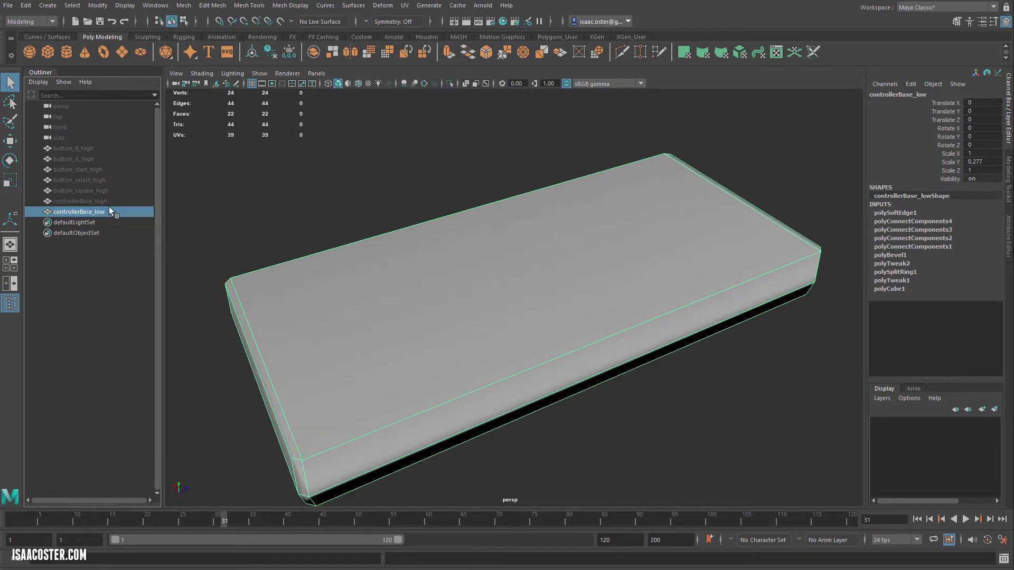
{"action": "left_click", "coordinate": [103, 201]}
{"action": "left_click", "coordinate": [102, 209]}
{"action": "left_click_drag", "start_coordinate": [351, 183], "coordinate": [333, 165], "text": "alt"}
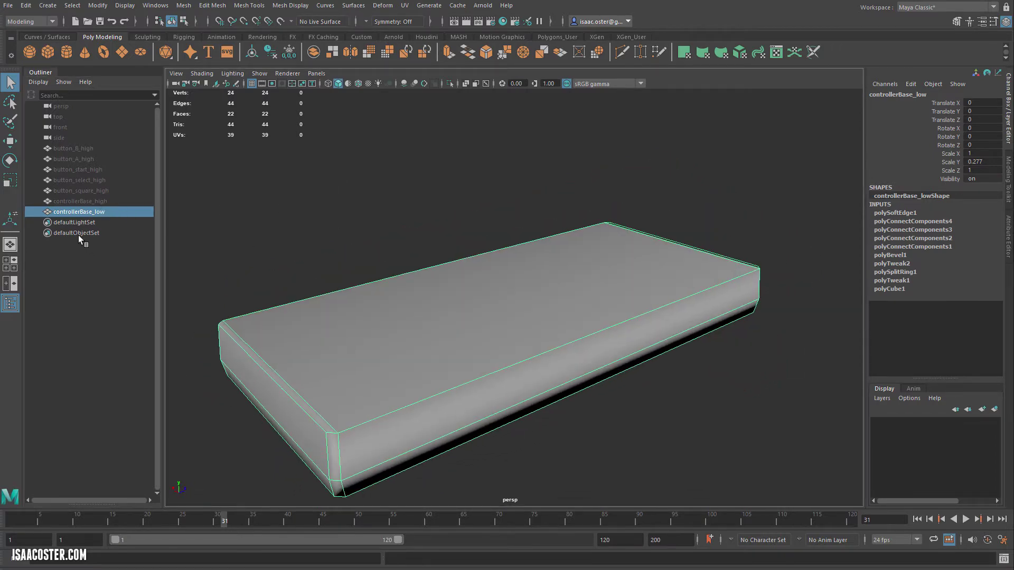
- Unhide button_square_high, hide controllerBase_low and frame the cross-shaped button in the view
{"action": "left_click", "coordinate": [95, 190]}
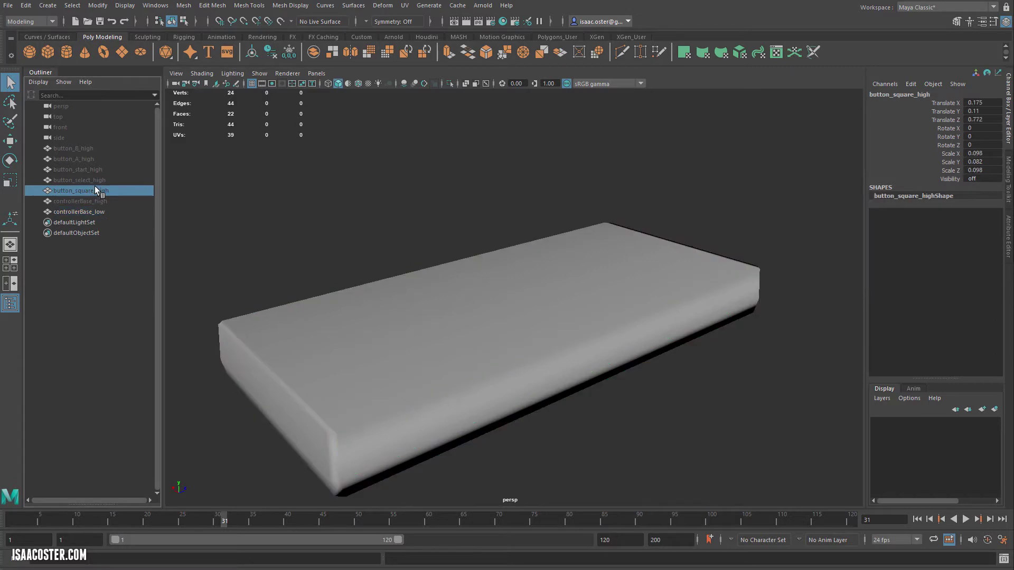
{"action": "key", "text": "shift+h"}
{"action": "left_click", "coordinate": [293, 352]}
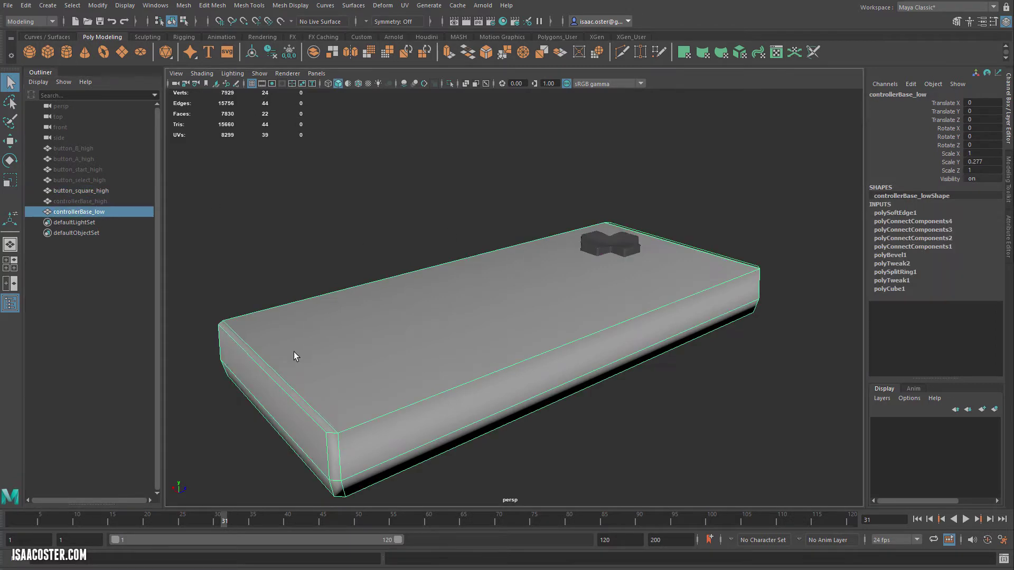
{"action": "key", "text": "ctrl+h"}
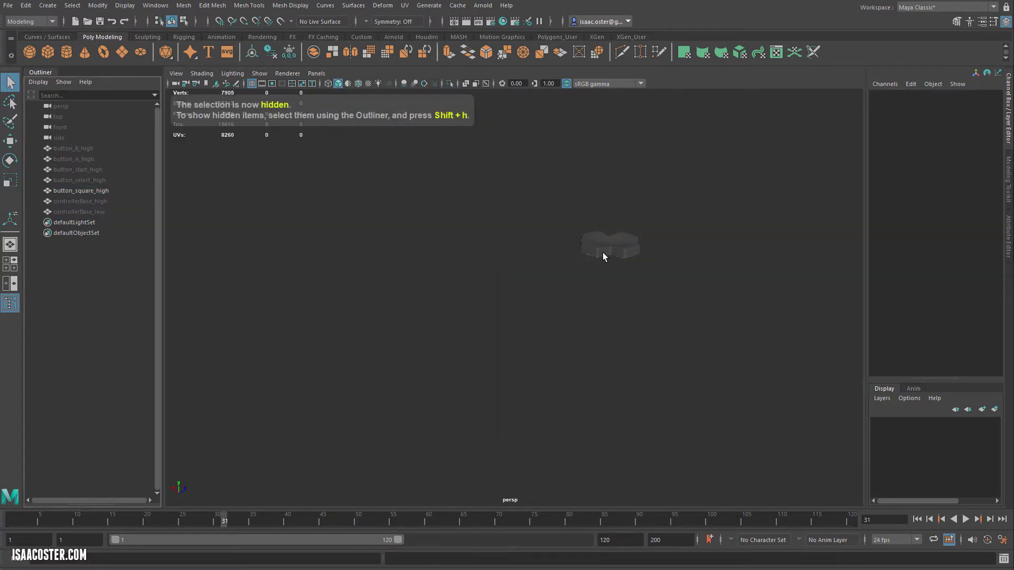
{"action": "left_click", "coordinate": [603, 256]}
{"action": "key", "text": "f"}
- Examine the cross-shaped button's mesh density, rounded edges and sides from several angles
{"action": "left_click_drag", "start_coordinate": [577, 272], "coordinate": [465, 304], "text": "alt"}
{"action": "left_click", "coordinate": [462, 412]}
{"action": "left_click", "coordinate": [420, 317]}
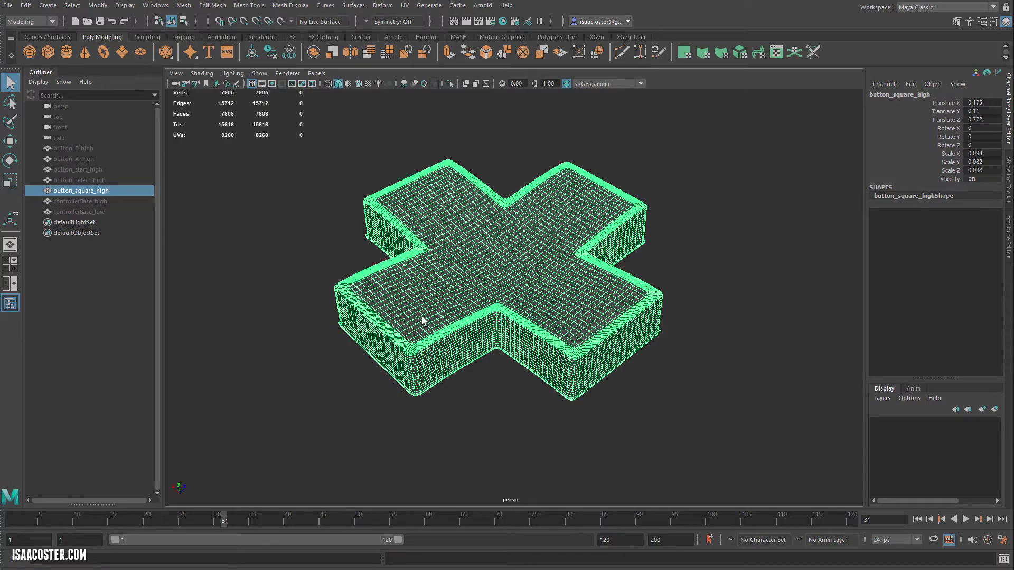
{"action": "left_click_drag", "start_coordinate": [422, 319], "coordinate": [464, 361], "text": "alt"}
{"action": "left_click_drag", "start_coordinate": [521, 381], "coordinate": [507, 356], "text": "alt"}
{"action": "left_click_drag", "start_coordinate": [715, 253], "coordinate": [706, 247], "text": "alt"}
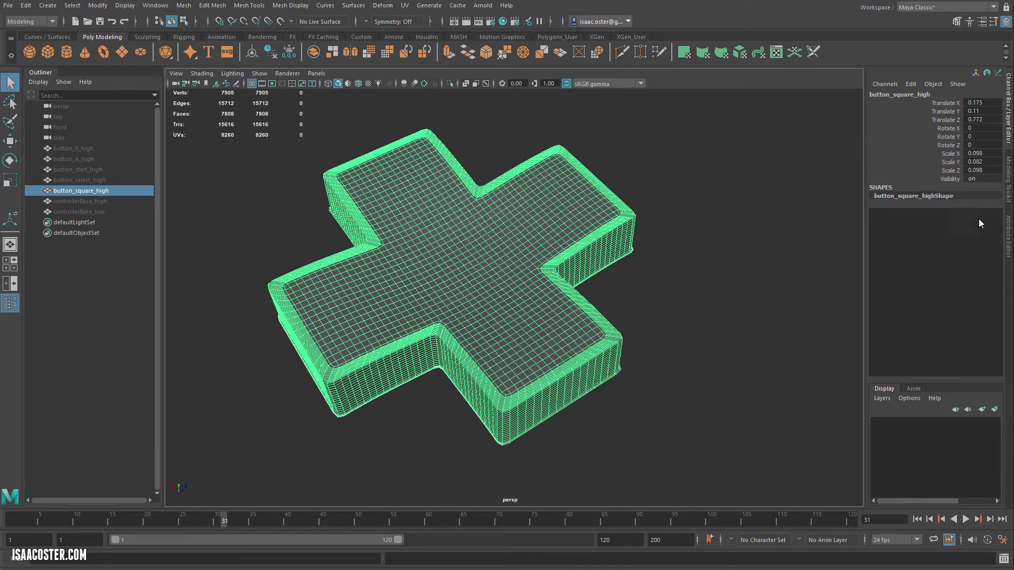
{"action": "left_click_drag", "start_coordinate": [660, 188], "coordinate": [686, 212], "text": "alt"}
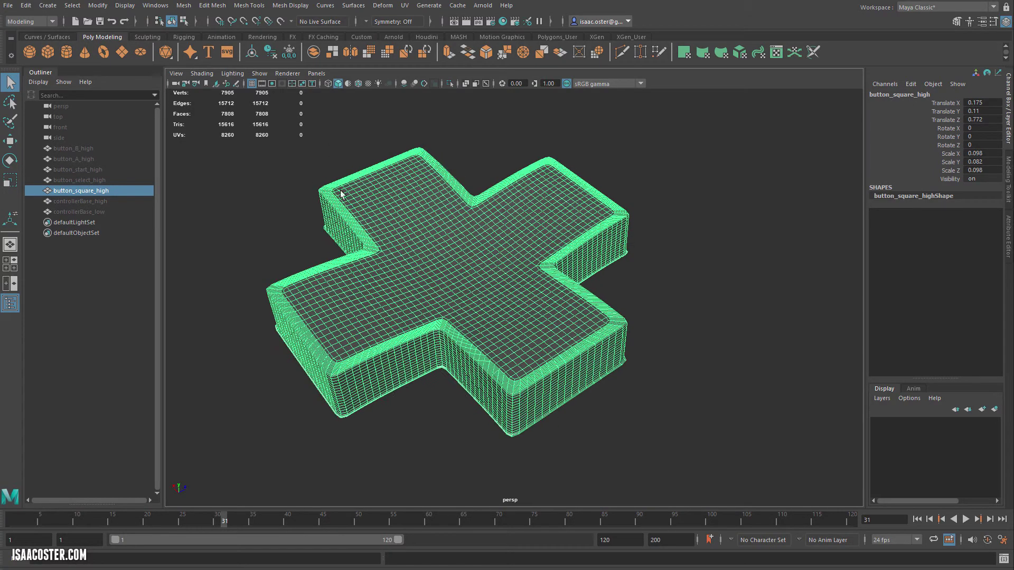
{"action": "left_click", "coordinate": [323, 200]}
{"action": "left_click_drag", "start_coordinate": [338, 200], "coordinate": [318, 315], "text": "alt"}
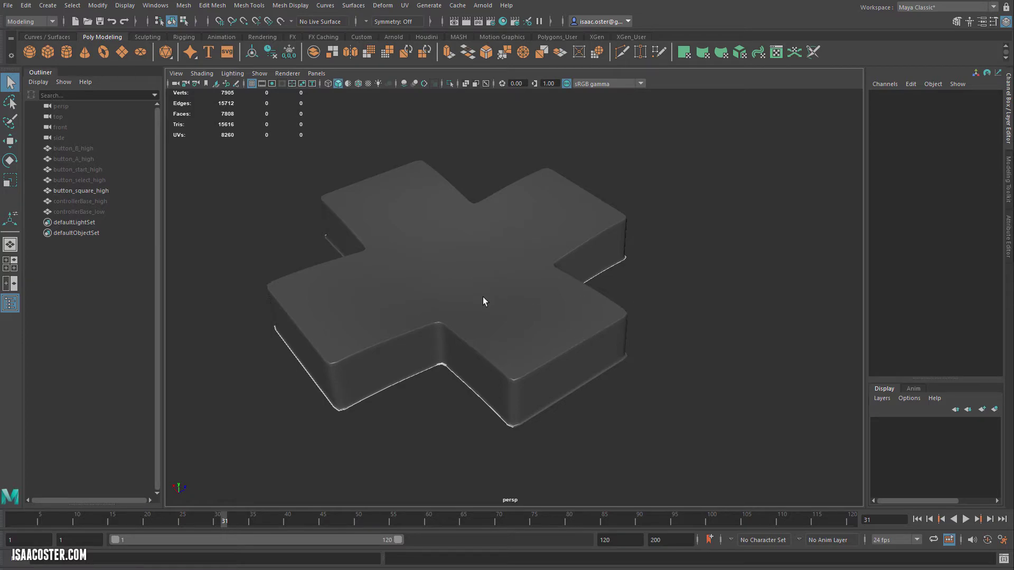
{"action": "left_click_drag", "start_coordinate": [483, 301], "coordinate": [482, 278], "text": "alt"}
- Display the scene as wireframe and make button_square_high the live surface
{"action": "left_click", "coordinate": [482, 278]}
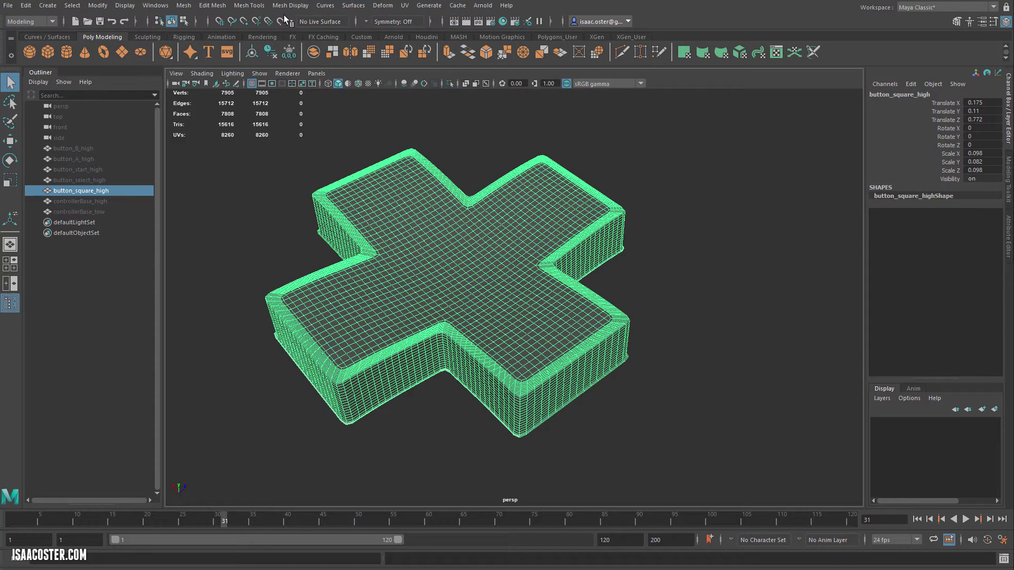
{"action": "left_click", "coordinate": [321, 235]}
{"action": "left_click", "coordinate": [410, 233]}
{"action": "key", "text": "4"}
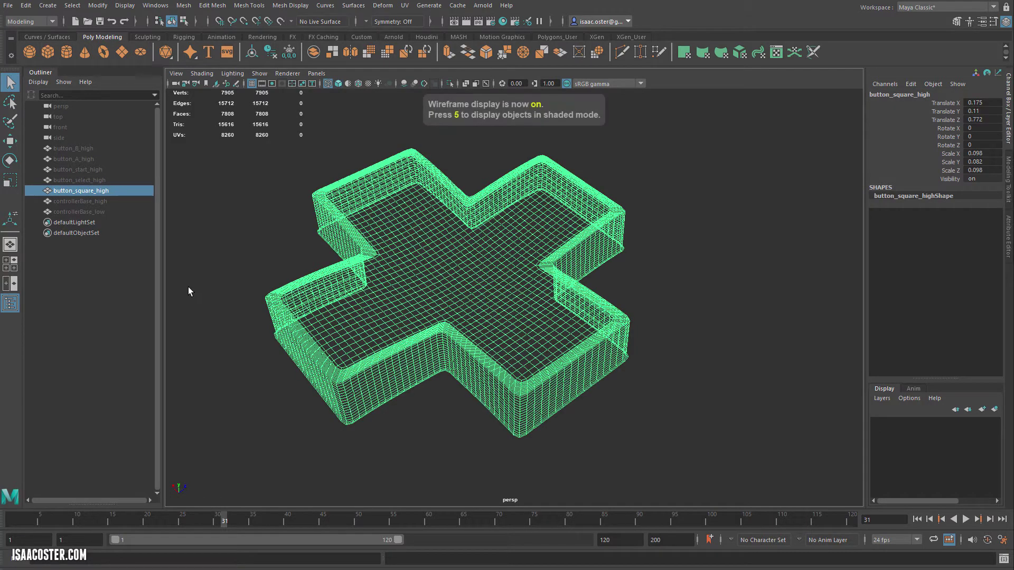
{"action": "left_click", "coordinate": [189, 291]}
{"action": "left_click", "coordinate": [423, 227]}
{"action": "left_click", "coordinate": [280, 21]}
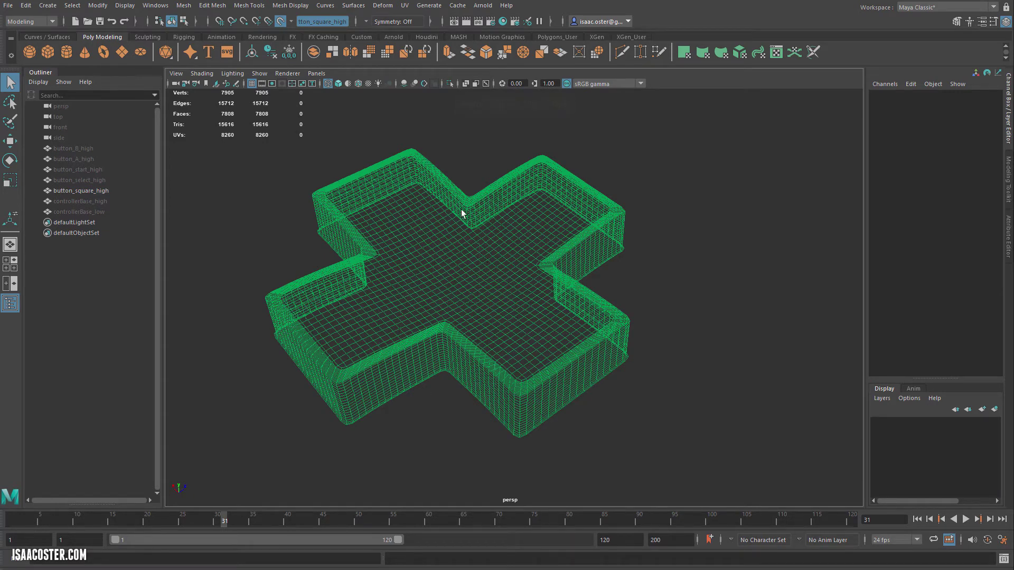
{"action": "left_click", "coordinate": [281, 21]}
{"action": "left_click", "coordinate": [401, 225]}
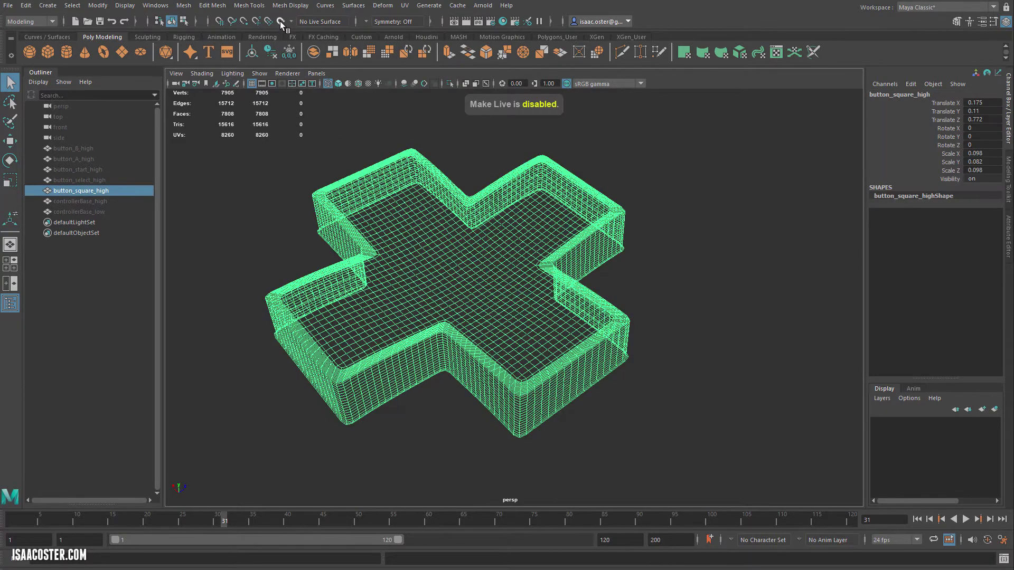
{"action": "left_click", "coordinate": [280, 21]}
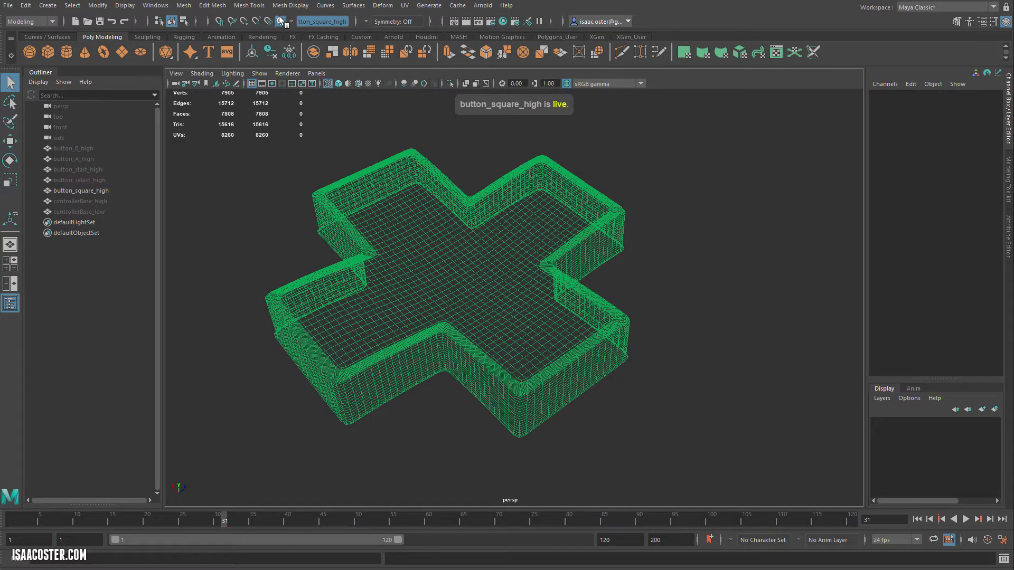
- Open the Modeling Toolkit for access to the retopology tools
{"action": "left_click_drag", "start_coordinate": [407, 340], "coordinate": [416, 311], "text": "alt"}
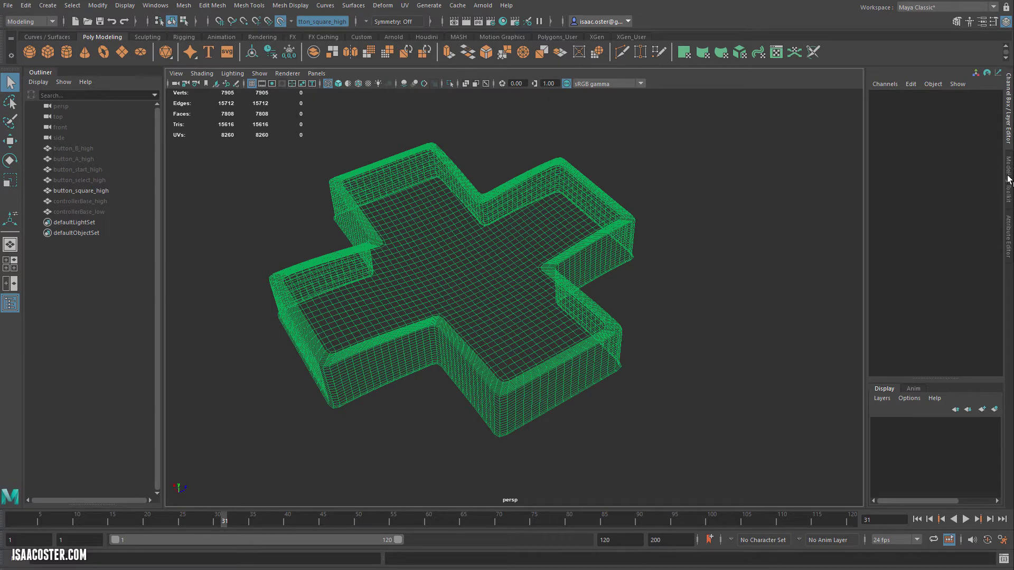
{"action": "left_click", "coordinate": [1008, 180]}
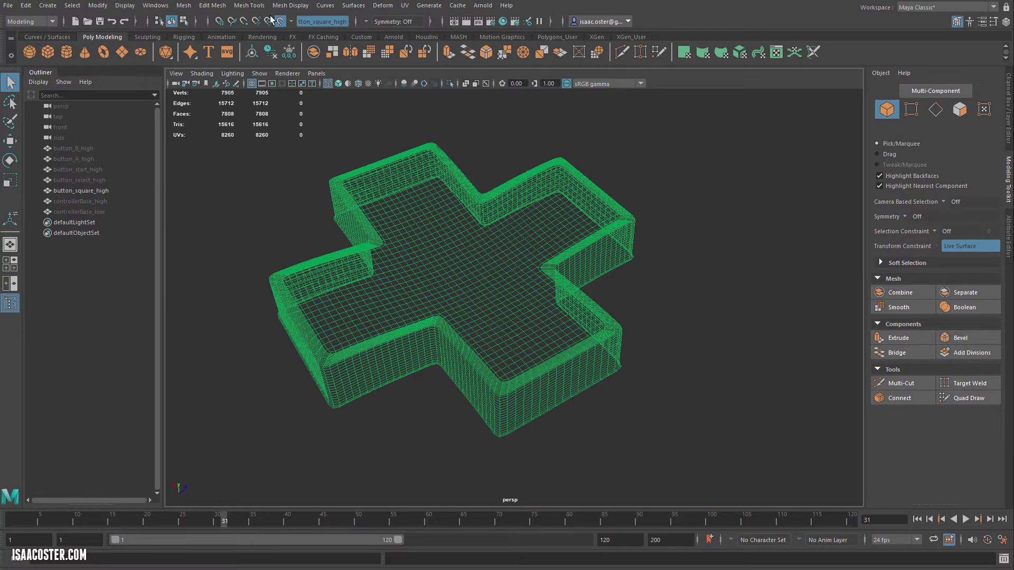
{"action": "left_click", "coordinate": [155, 5]}
{"action": "mouse_move", "coordinate": [182, 53]}
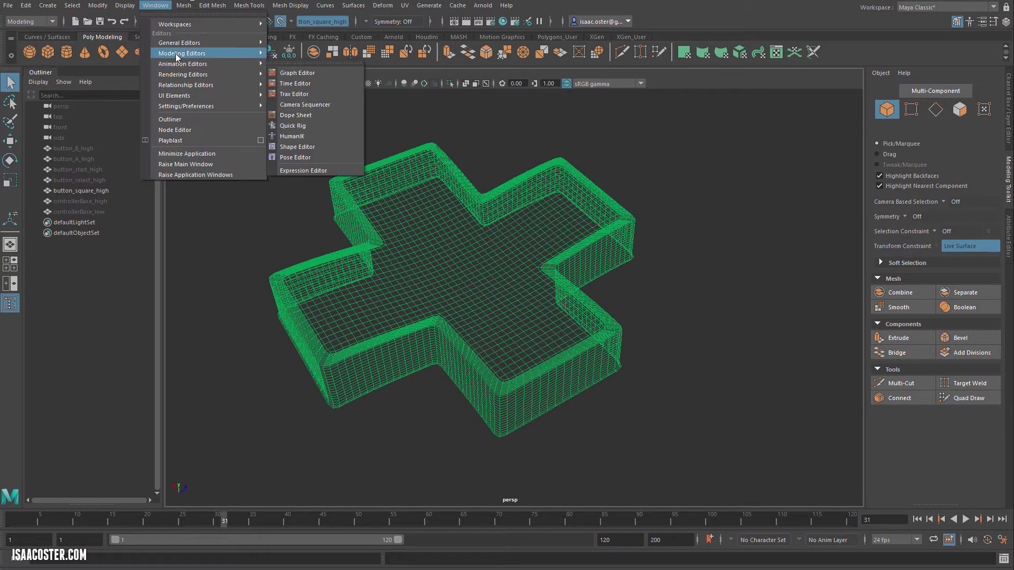
{"action": "left_click", "coordinate": [298, 54]}
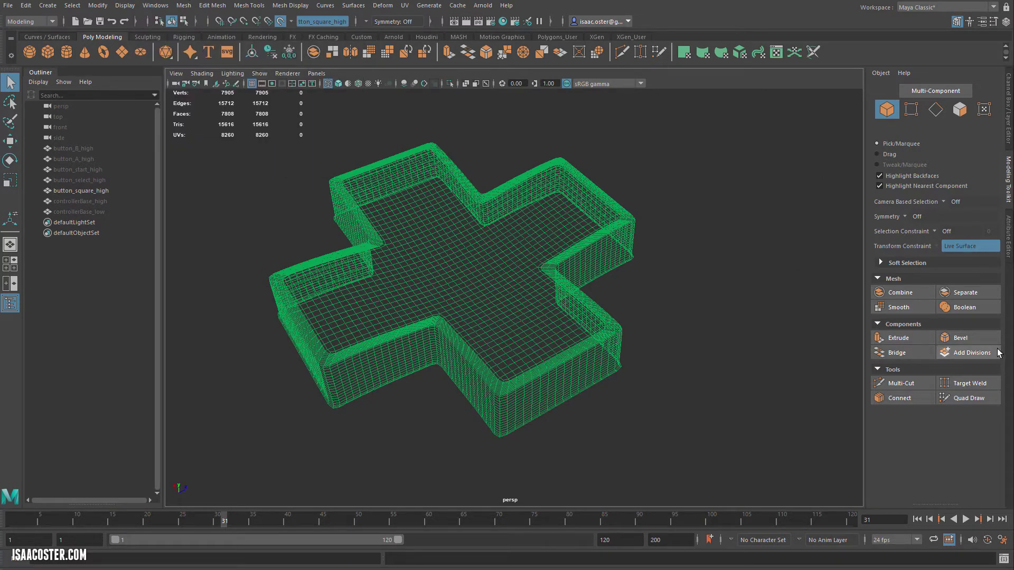
- With Quad Draw and shaded display, place four corner points on the top of one arm of the cross and fill them with a quad
{"action": "left_click", "coordinate": [968, 398]}
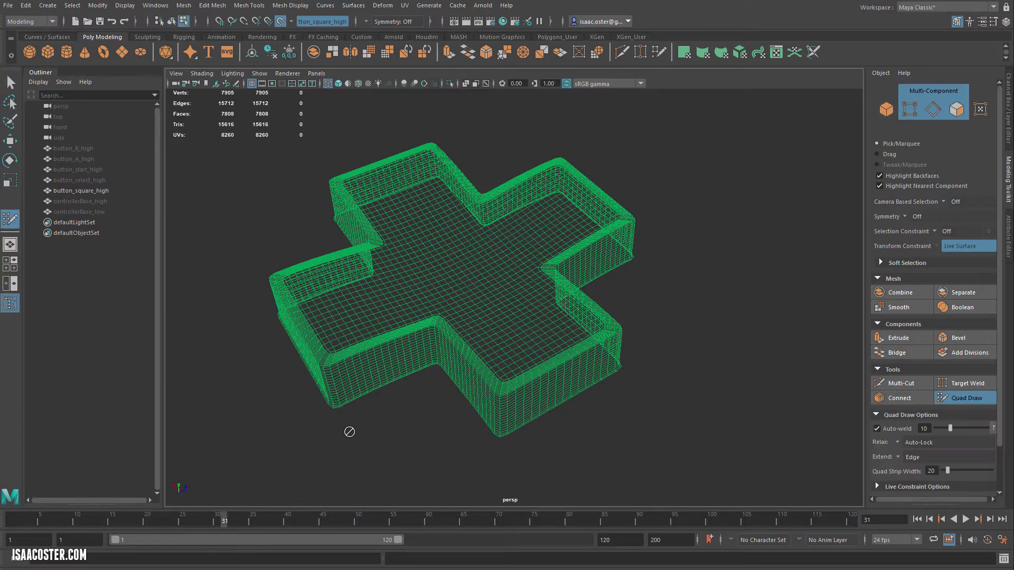
{"action": "left_click_drag", "start_coordinate": [348, 450], "coordinate": [340, 429], "text": "alt"}
{"action": "scroll", "coordinate": [393, 349], "scroll_direction": "up", "scroll_amount": 5}
{"action": "left_click_drag", "start_coordinate": [393, 348], "coordinate": [365, 464], "text": "alt"}
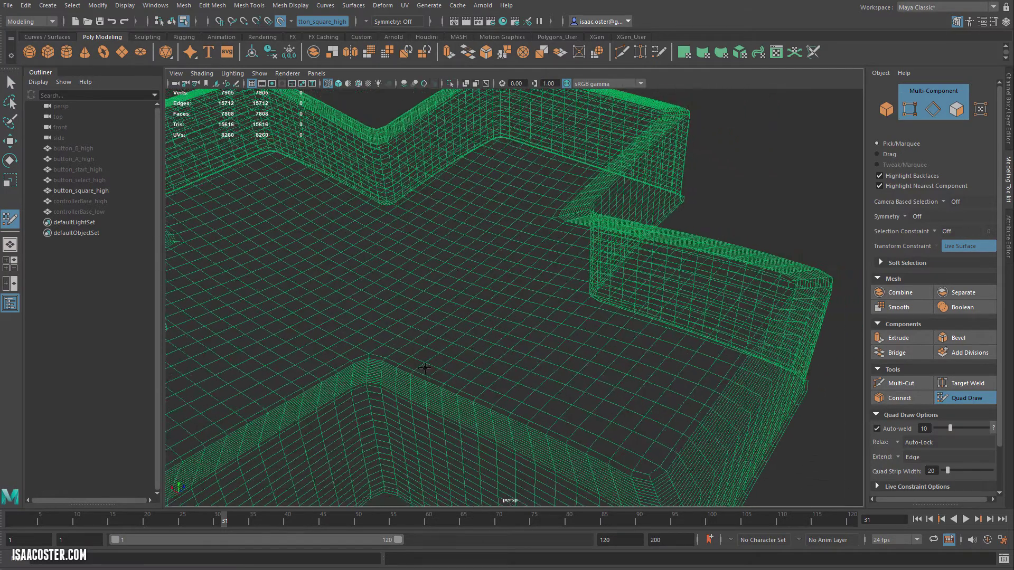
{"action": "scroll", "coordinate": [387, 359], "scroll_direction": "down", "scroll_amount": 5}
{"action": "mouse_move", "coordinate": [387, 358]}
{"action": "left_mouse_down", "text": "alt"}
{"action": "mouse_move", "coordinate": [406, 372]}
{"action": "mouse_move", "coordinate": [390, 409]}
{"action": "left_mouse_up", "text": "alt"}
{"action": "key", "text": "5"}
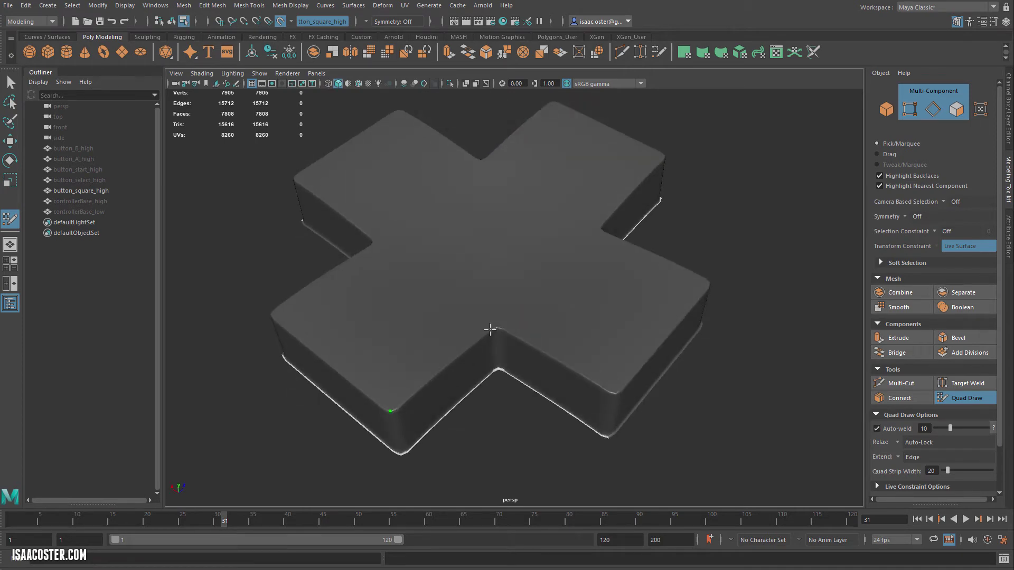
{"action": "left_click_drag", "start_coordinate": [404, 262], "coordinate": [515, 336], "text": "alt"}
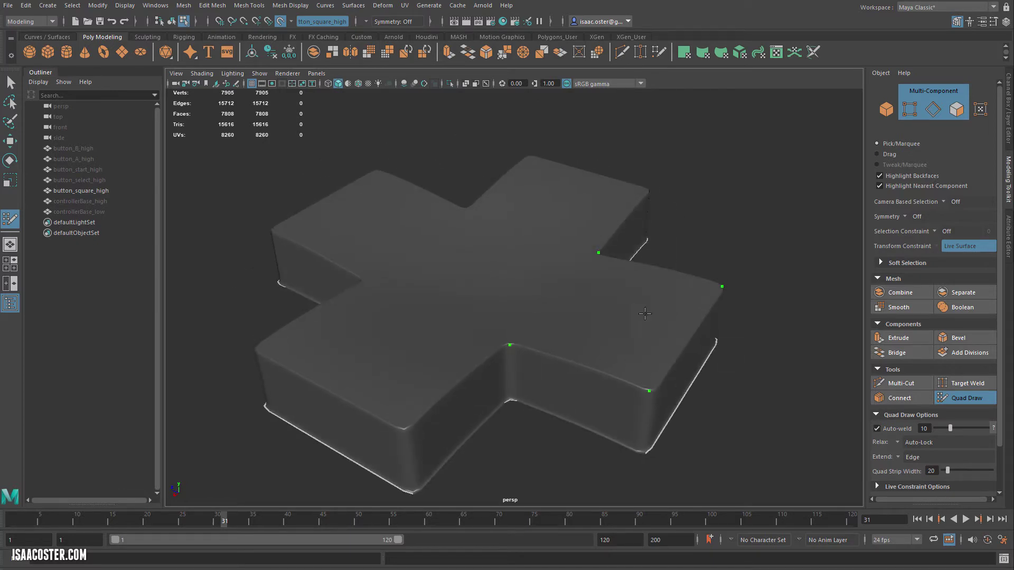
{"action": "left_click_drag", "start_coordinate": [623, 312], "coordinate": [600, 317], "text": "alt"}
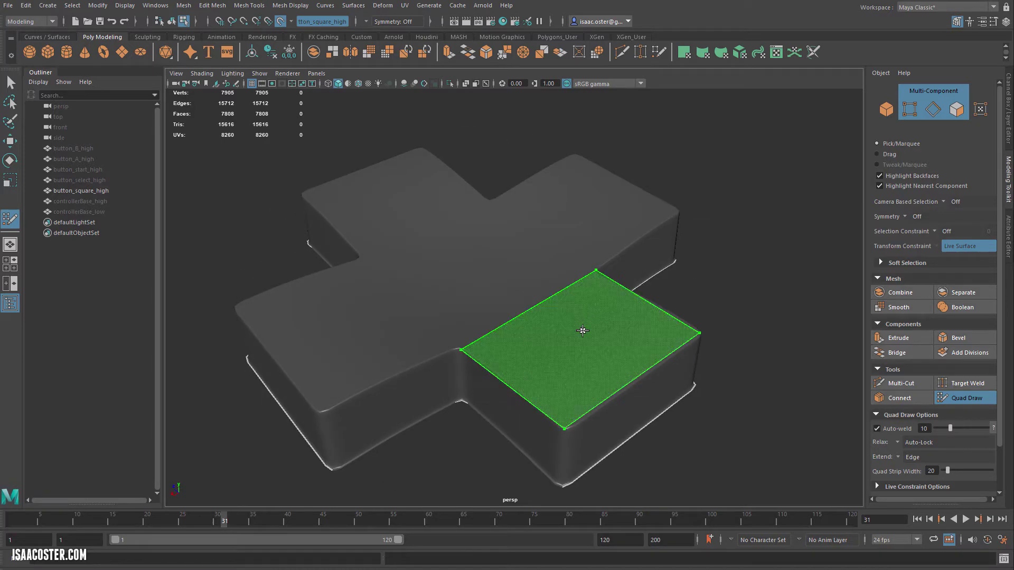
{"action": "left_click", "coordinate": [585, 333], "text": "shift"}
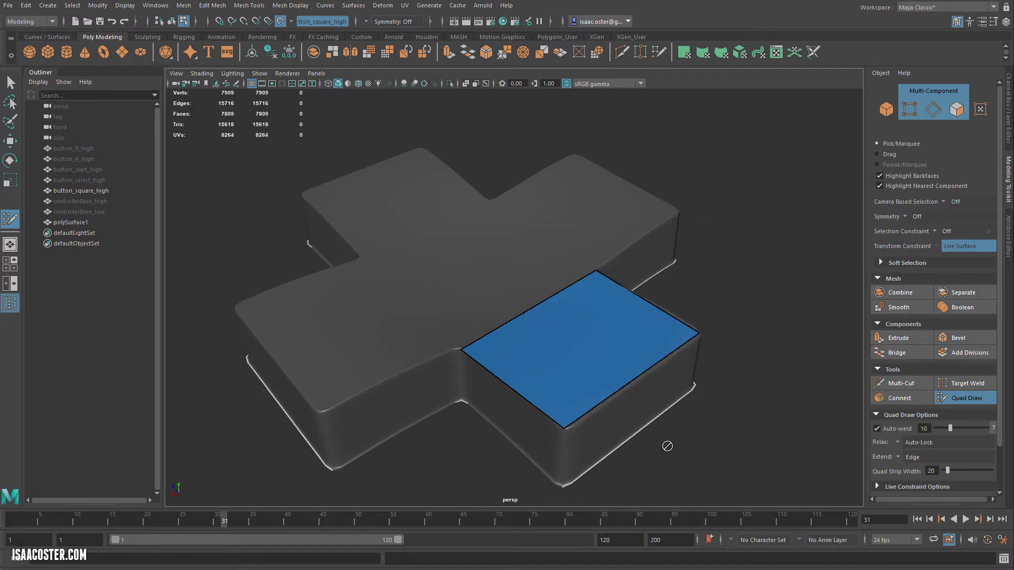
- Add a narrow quad with Quad Draw over the rounded top edge at the outer end of the arm
{"action": "left_click_drag", "start_coordinate": [668, 445], "coordinate": [617, 380], "text": "alt"}
{"action": "scroll", "coordinate": [581, 330], "scroll_direction": "up", "scroll_amount": 5}
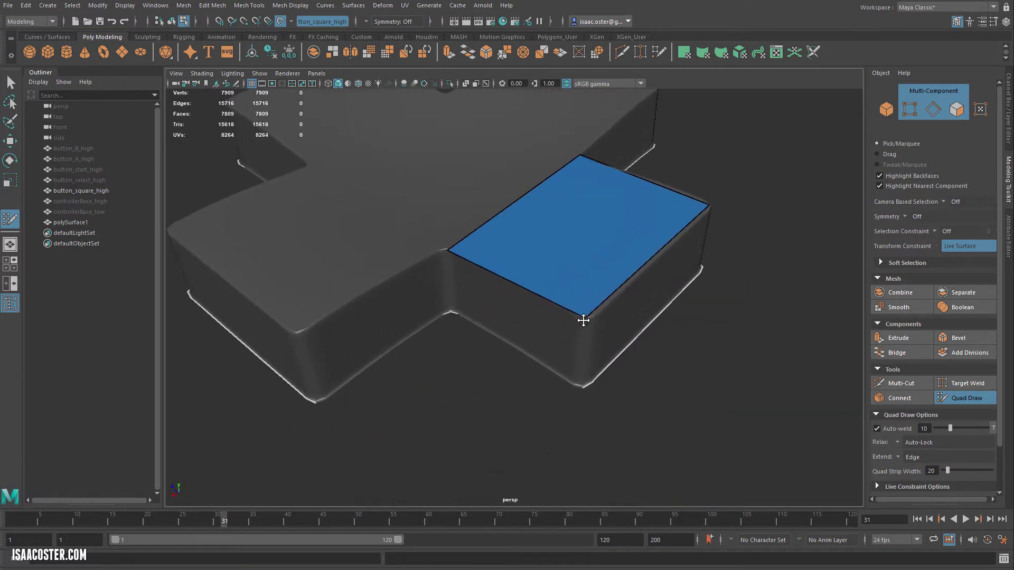
{"action": "left_click_drag", "start_coordinate": [622, 339], "coordinate": [560, 383], "text": "alt"}
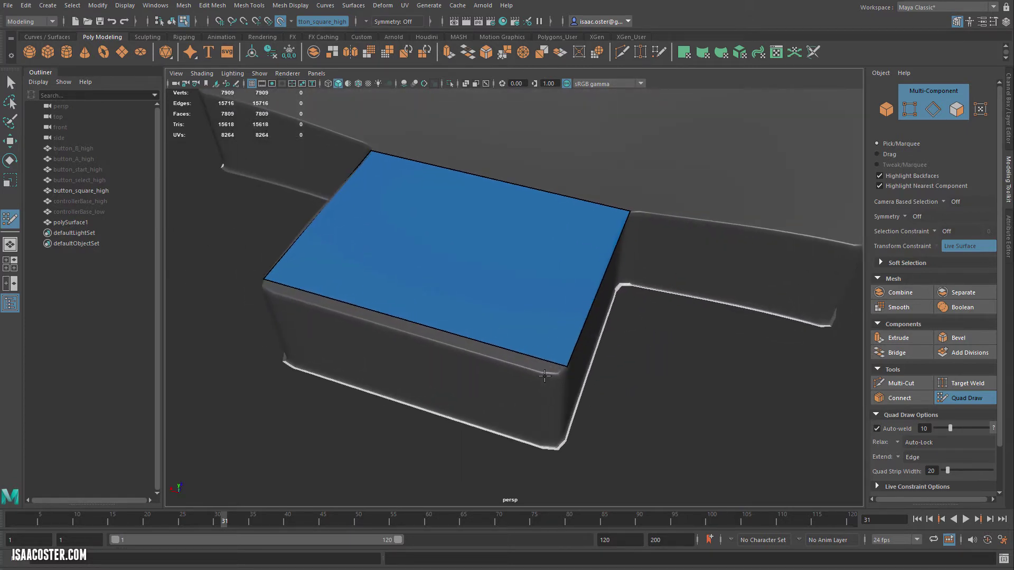
{"action": "left_click_drag", "start_coordinate": [346, 341], "coordinate": [312, 330], "text": "alt"}
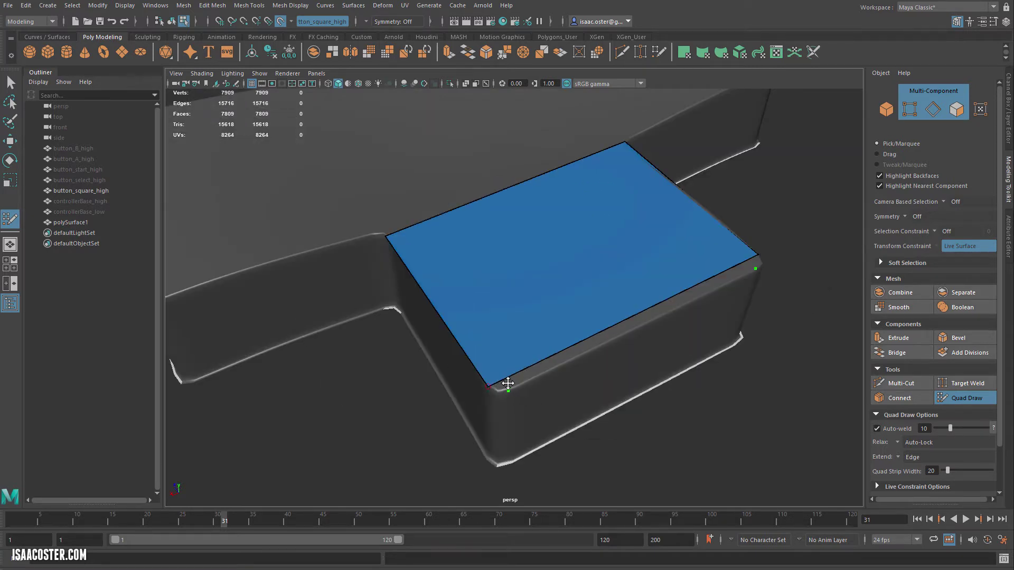
{"action": "left_click_drag", "start_coordinate": [508, 389], "coordinate": [518, 423]}
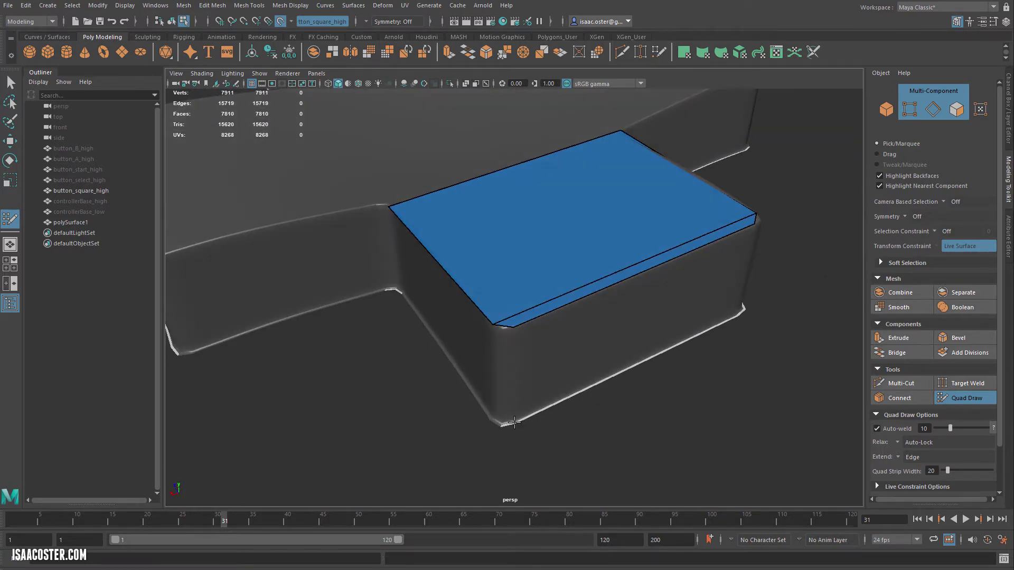
- Place points along the arm's lower edge and fill quads over the inner corner strip, the long side wall and the outer corner strip
{"action": "left_click_drag", "start_coordinate": [412, 361], "coordinate": [417, 331], "text": "alt"}
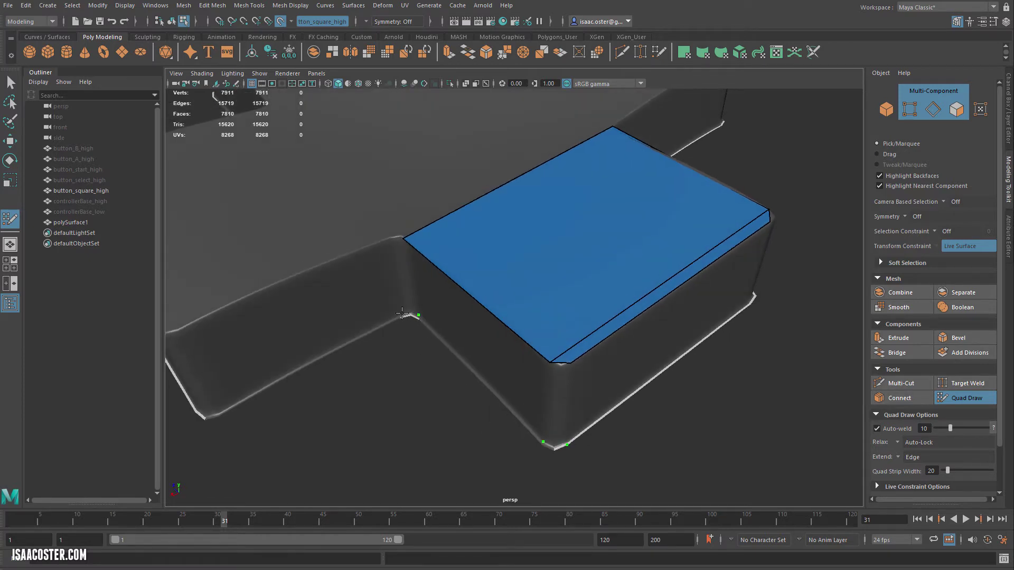
{"action": "left_click", "coordinate": [402, 260], "text": "shift"}
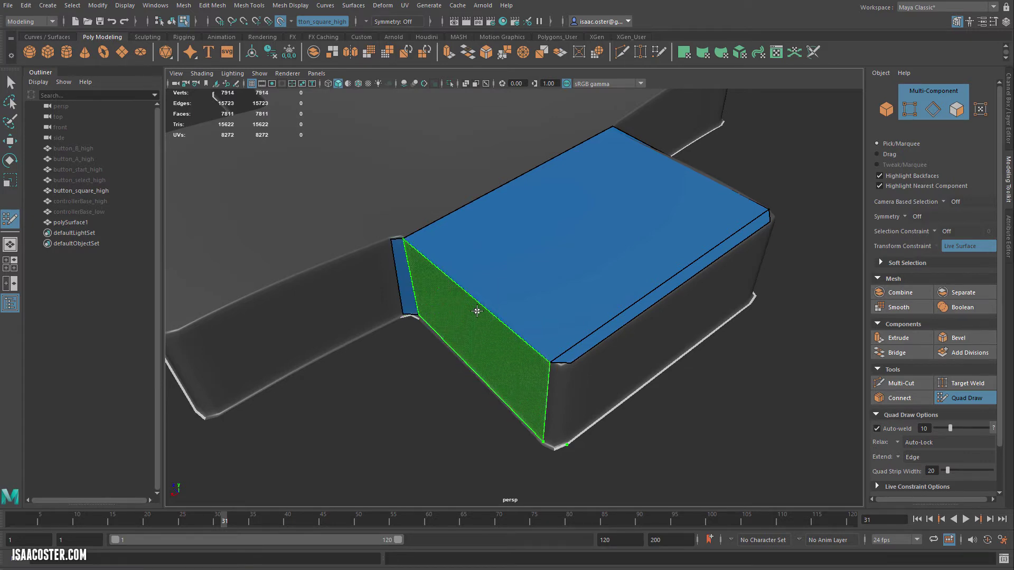
{"action": "left_click", "coordinate": [473, 321], "text": "shift"}
{"action": "left_click", "coordinate": [600, 385], "text": "shift"}
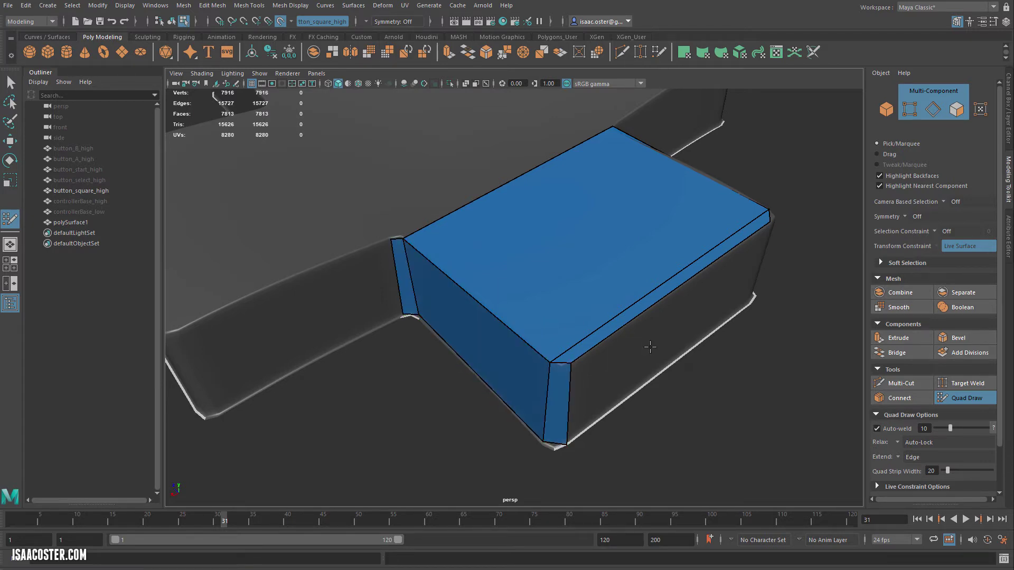
{"action": "left_click_drag", "start_coordinate": [739, 406], "coordinate": [618, 407], "text": "alt"}
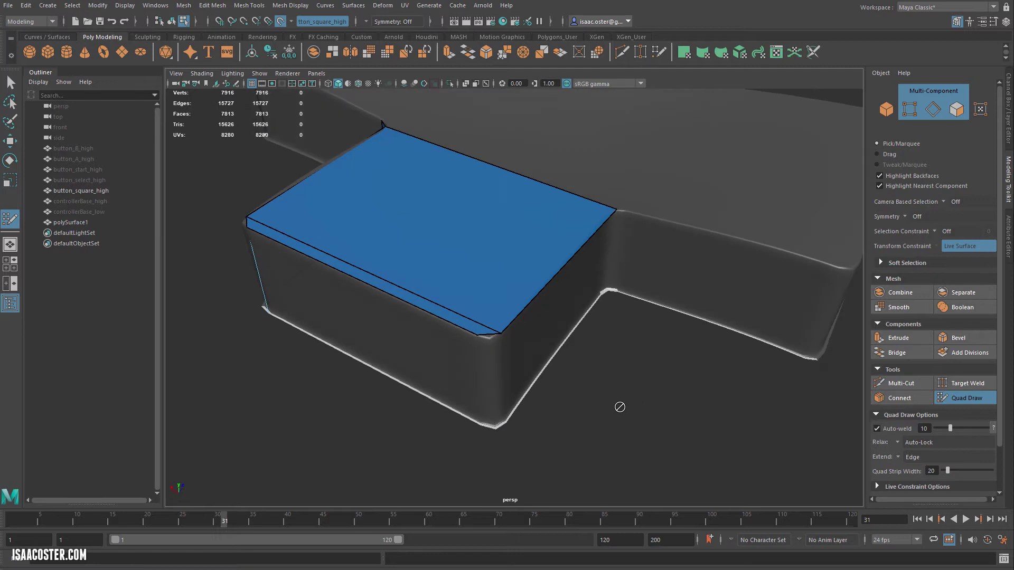
- Fill Quad Draw quads over the outer corner strip, the end wall and the adjoining side wall of the cross arm
{"action": "left_click", "coordinate": [489, 412], "text": "shift"}
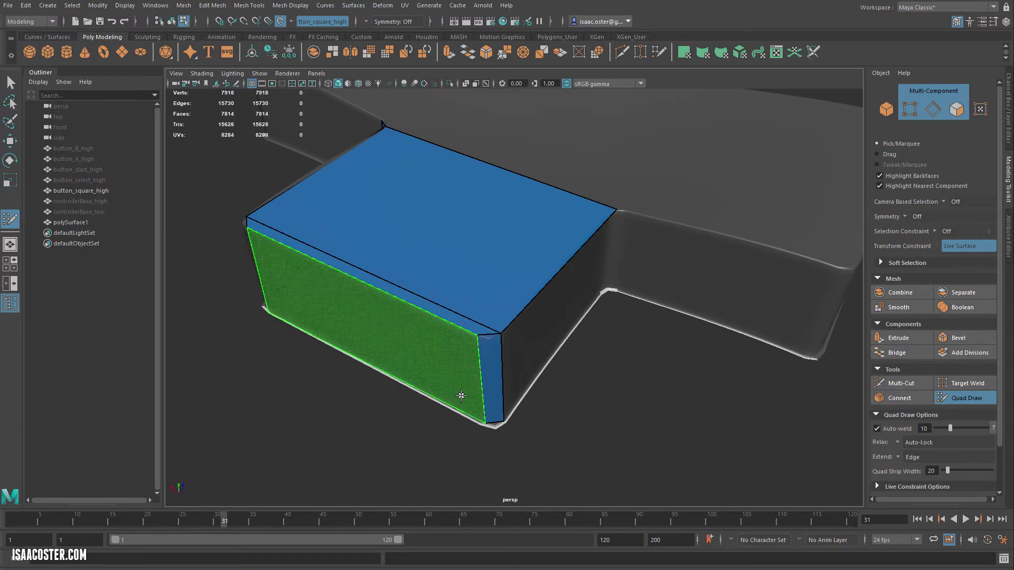
{"action": "left_click", "coordinate": [462, 399], "text": "shift"}
{"action": "left_click_drag", "start_coordinate": [518, 415], "coordinate": [388, 428], "text": "alt"}
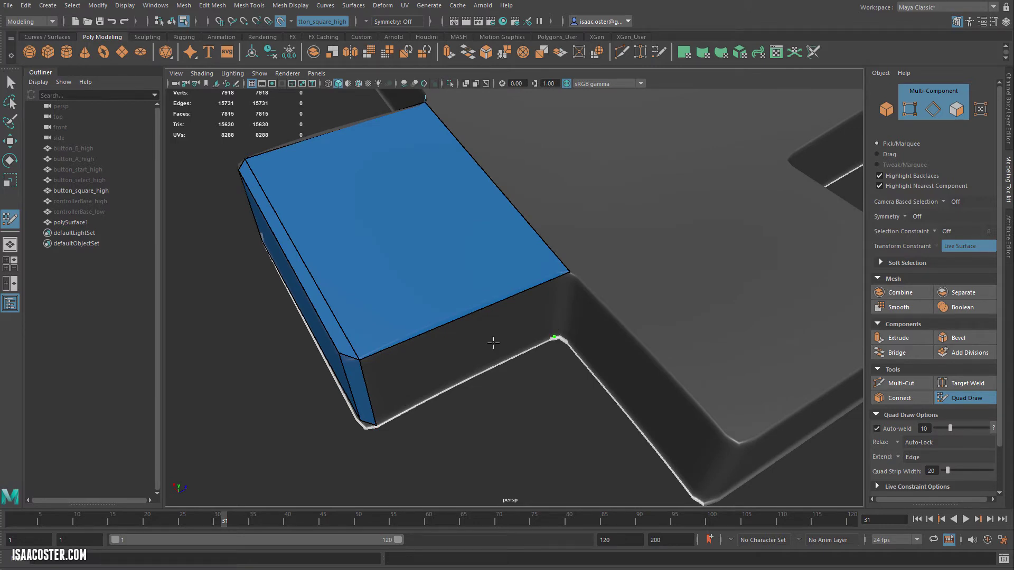
{"action": "left_click", "coordinate": [511, 356], "text": "shift"}
- Return to Quad Draw and tweak the arm's side edges and inner corner point to follow the rounded edges, undoing the excessive edge shift
{"action": "key", "text": "w"}
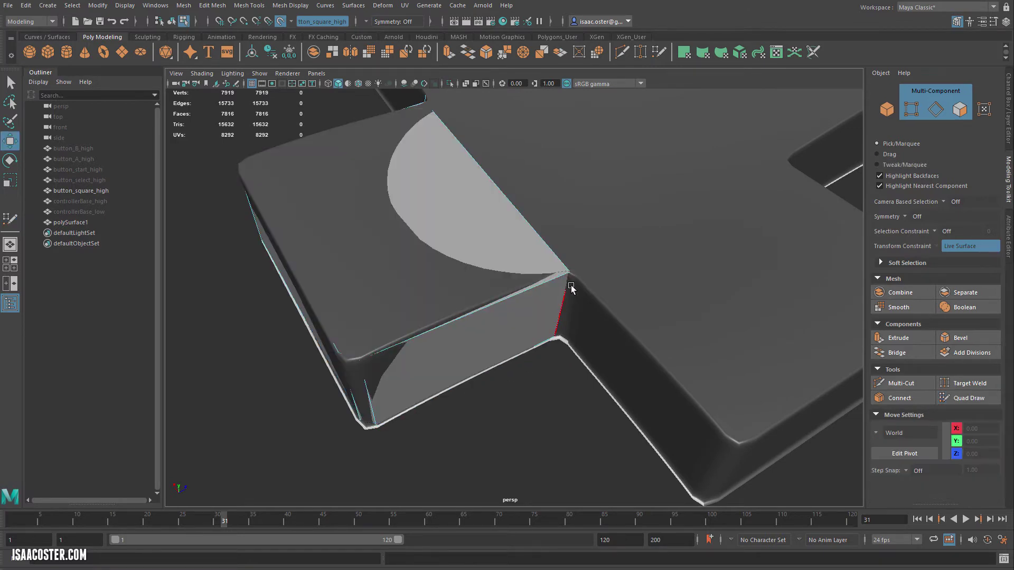
{"action": "left_click", "coordinate": [944, 397]}
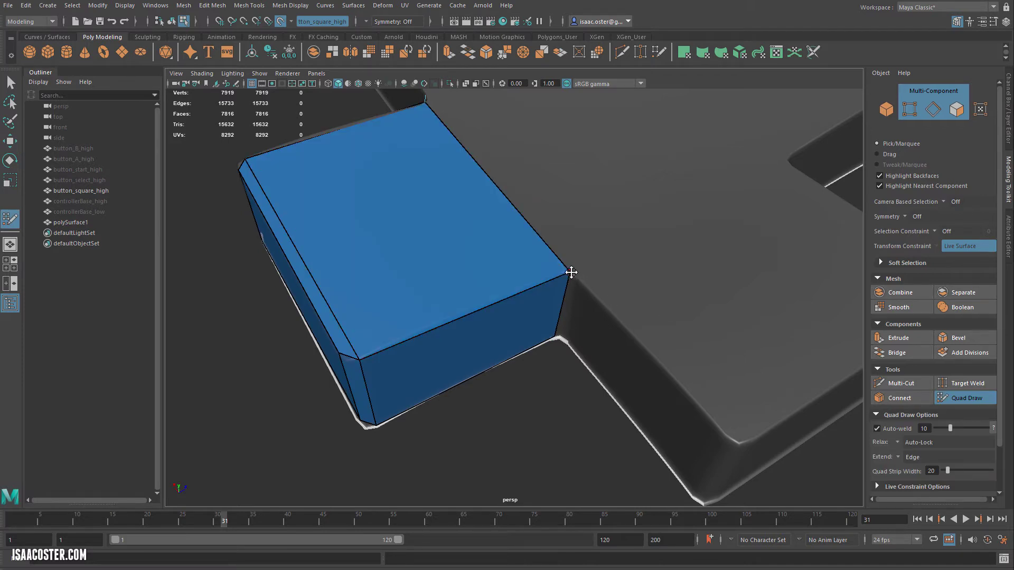
{"action": "left_click_drag", "start_coordinate": [570, 273], "coordinate": [565, 273]}
{"action": "left_click_drag", "start_coordinate": [404, 353], "coordinate": [415, 348]}
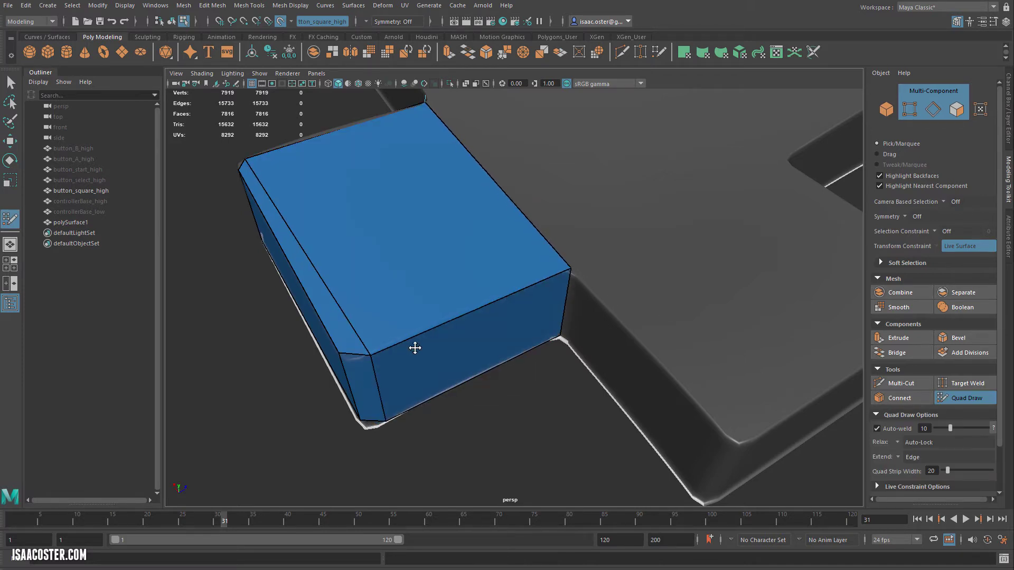
{"action": "key", "text": "ctrl+z"}
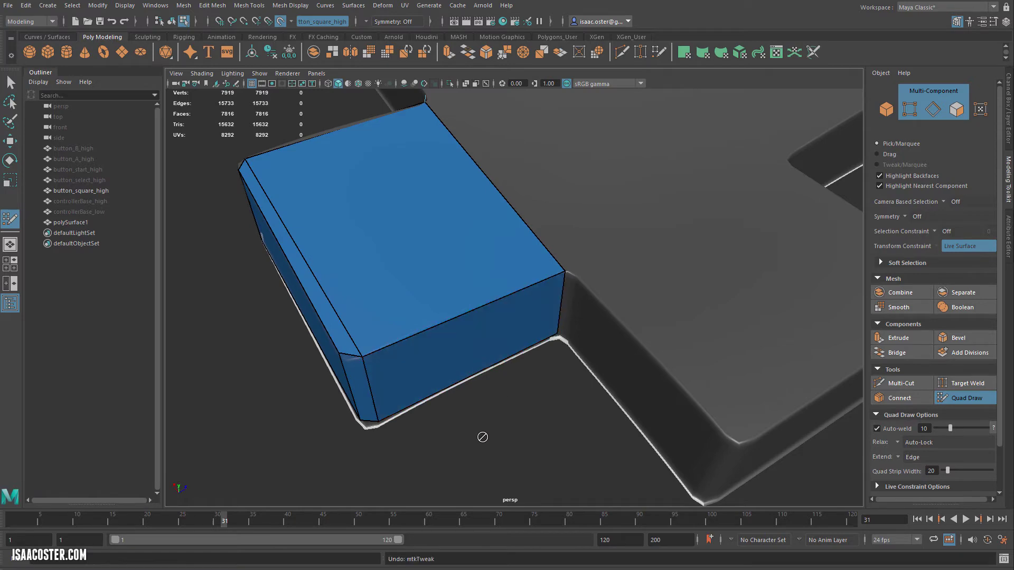
{"action": "left_click_drag", "start_coordinate": [427, 442], "coordinate": [597, 417], "text": "alt"}
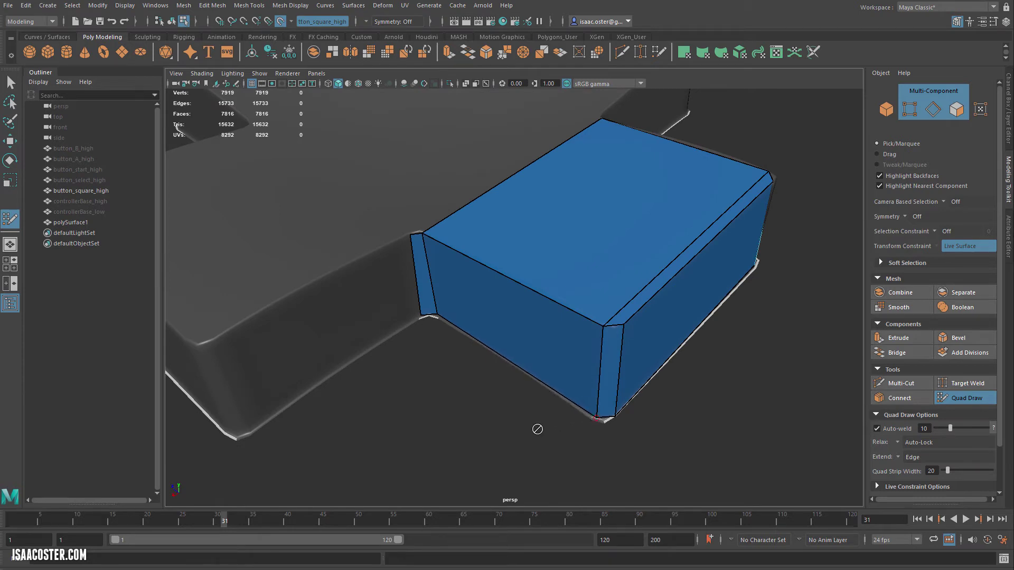
{"action": "left_click_drag", "start_coordinate": [418, 233], "coordinate": [427, 233]}
{"action": "left_click_drag", "start_coordinate": [446, 375], "coordinate": [468, 386], "text": "alt"}
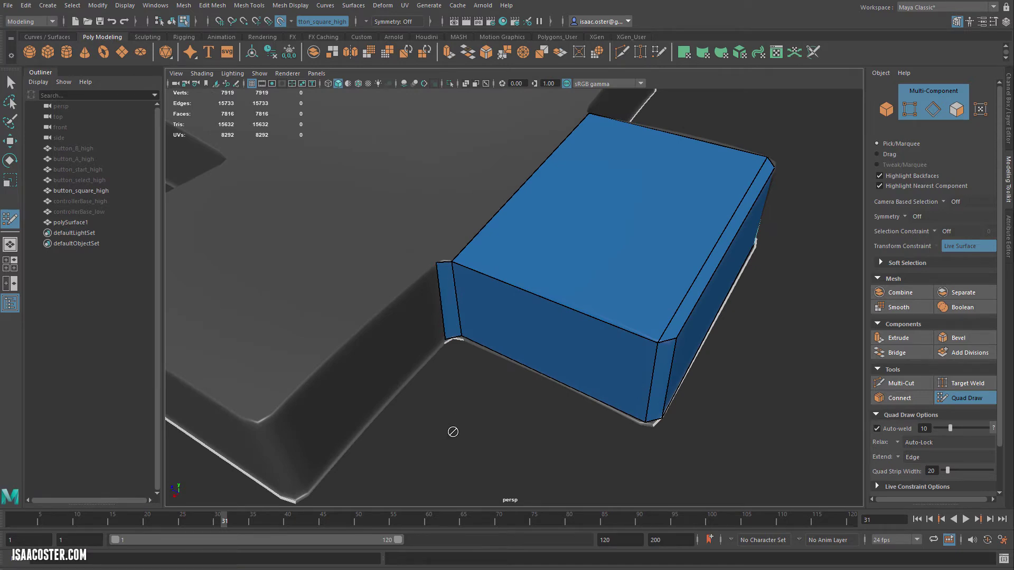
- Fill the vertical inner corner strip and a narrow strip across the base of the neighbouring arm, and adjust that strip's far end point
{"action": "mouse_move", "coordinate": [452, 432]}
{"action": "left_mouse_down", "text": "alt"}
{"action": "mouse_move", "coordinate": [491, 410]}
{"action": "mouse_move", "coordinate": [439, 423]}
{"action": "mouse_move", "coordinate": [335, 415]}
{"action": "mouse_move", "coordinate": [480, 316]}
{"action": "left_mouse_up", "text": "alt"}
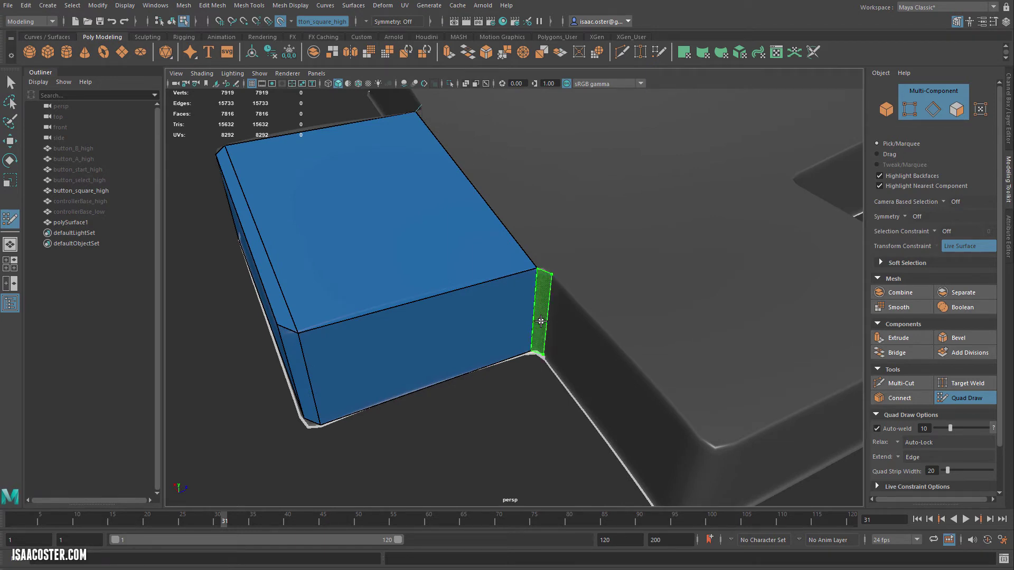
{"action": "left_click", "coordinate": [544, 353], "text": "shift"}
{"action": "left_click_drag", "start_coordinate": [493, 398], "coordinate": [516, 343], "text": "alt"}
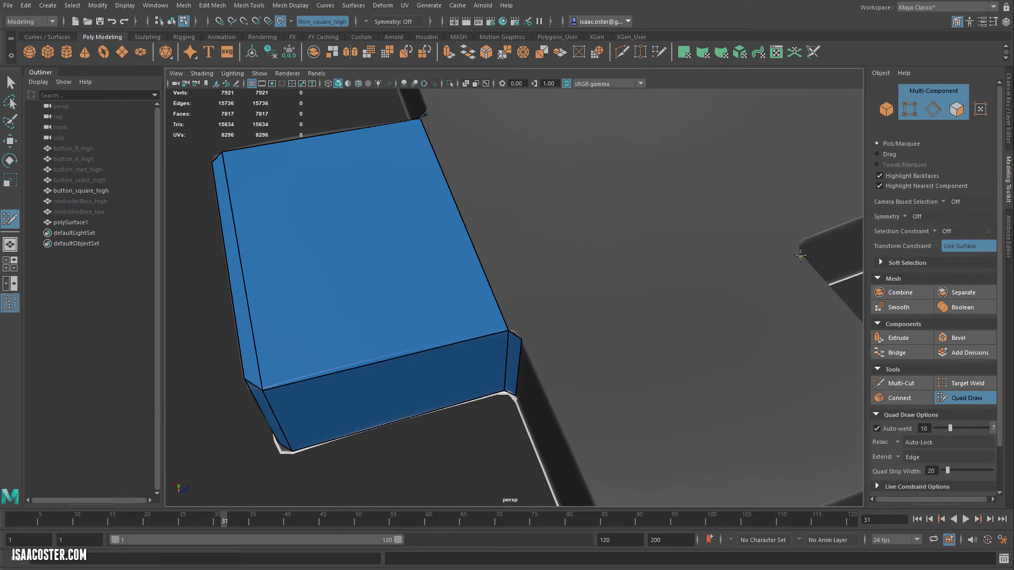
{"action": "left_click", "coordinate": [737, 263], "text": "shift"}
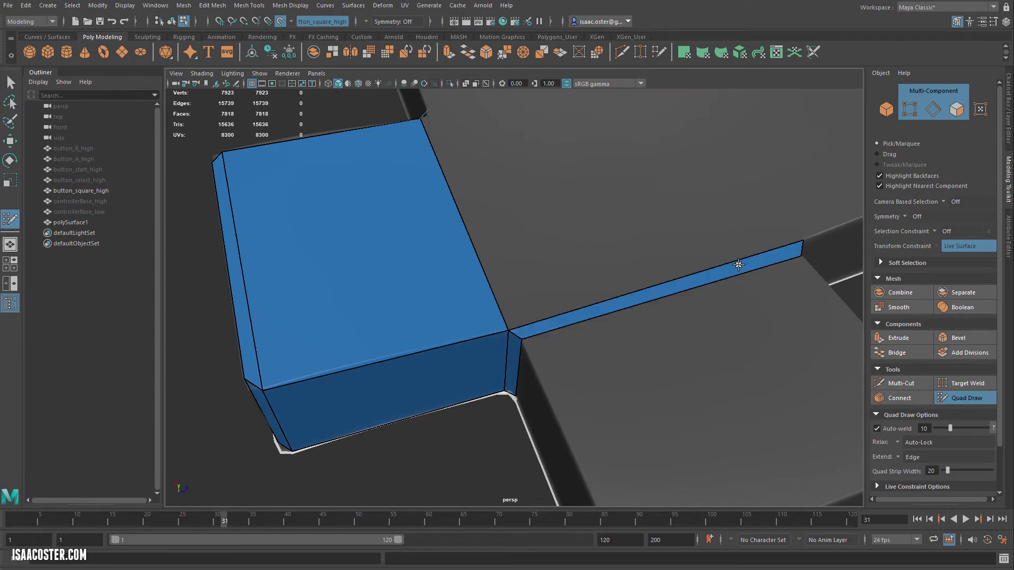
{"action": "left_click_drag", "start_coordinate": [794, 253], "coordinate": [526, 294], "text": "alt"}
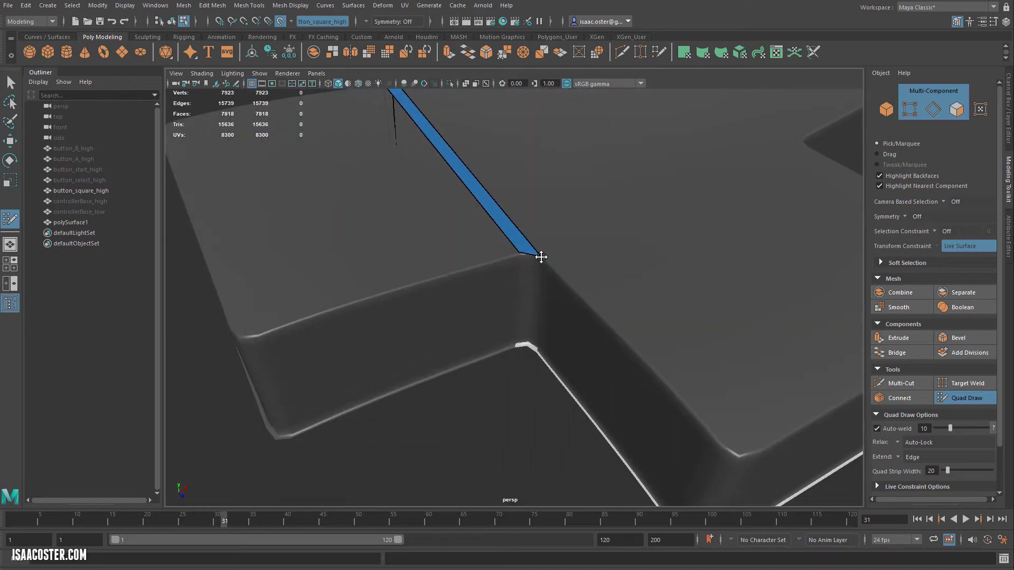
{"action": "left_click_drag", "start_coordinate": [541, 257], "coordinate": [534, 257]}
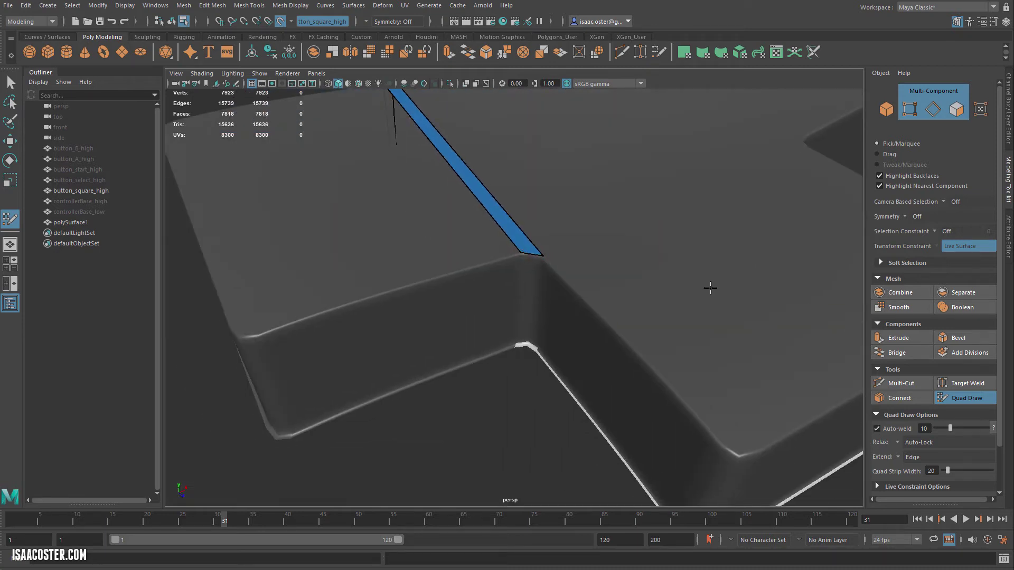
- Inspect the new strip along the button and expand the Quad Draw keyboard and mouse shortcut reference
{"action": "middle_click_drag", "start_coordinate": [478, 222], "coordinate": [460, 270], "text": "alt"}
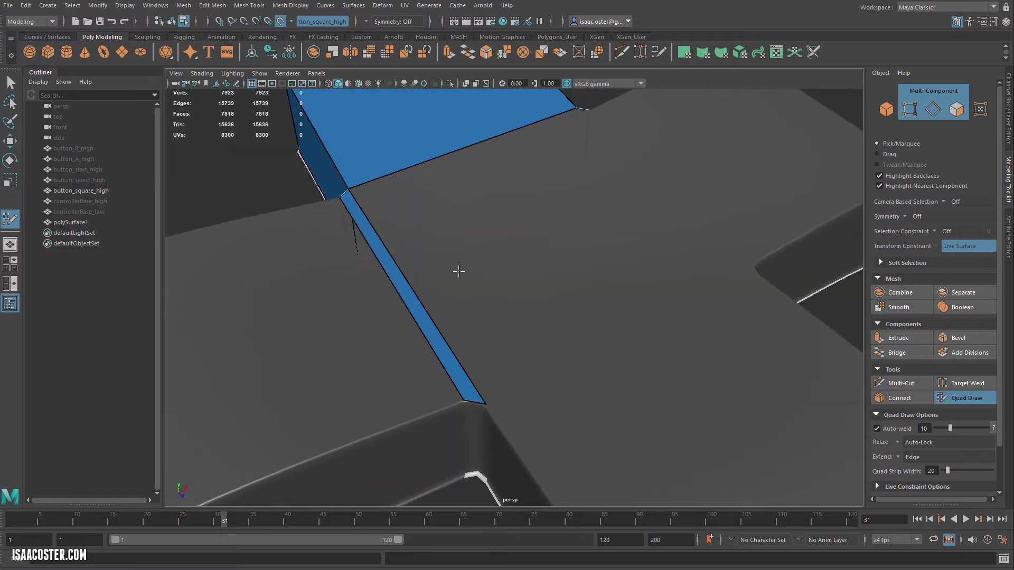
{"action": "mouse_move", "coordinate": [464, 266]}
{"action": "left_mouse_down", "text": "alt"}
{"action": "mouse_move", "coordinate": [520, 248]}
{"action": "mouse_move", "coordinate": [479, 259]}
{"action": "left_mouse_up", "text": "alt"}
{"action": "right_click_drag", "start_coordinate": [479, 259], "coordinate": [537, 256], "text": "alt"}
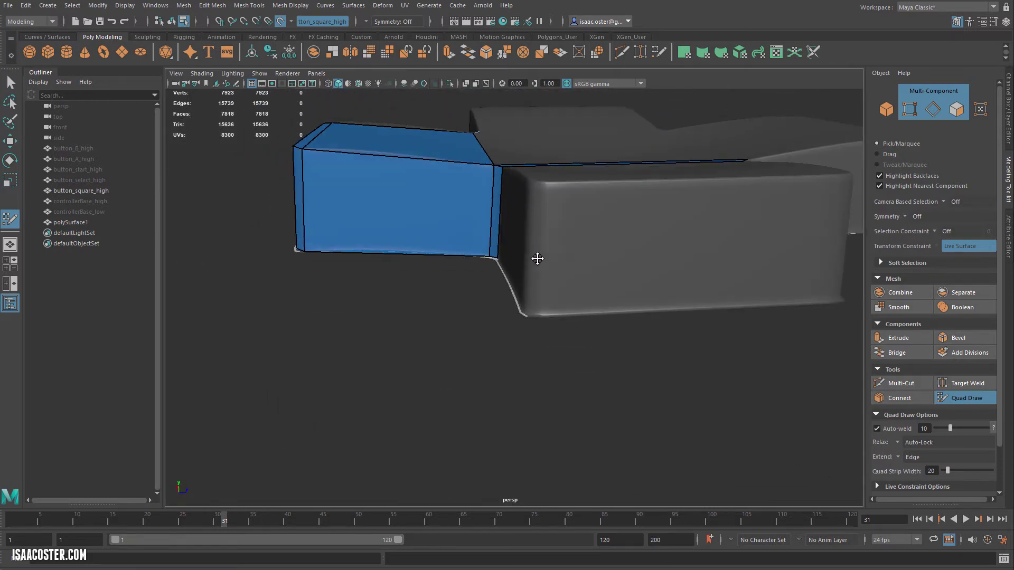
{"action": "left_click_drag", "start_coordinate": [537, 255], "coordinate": [476, 264], "text": "alt"}
{"action": "right_click_drag", "start_coordinate": [475, 264], "coordinate": [548, 286], "text": "alt"}
{"action": "left_click_drag", "start_coordinate": [548, 285], "coordinate": [581, 296], "text": "alt"}
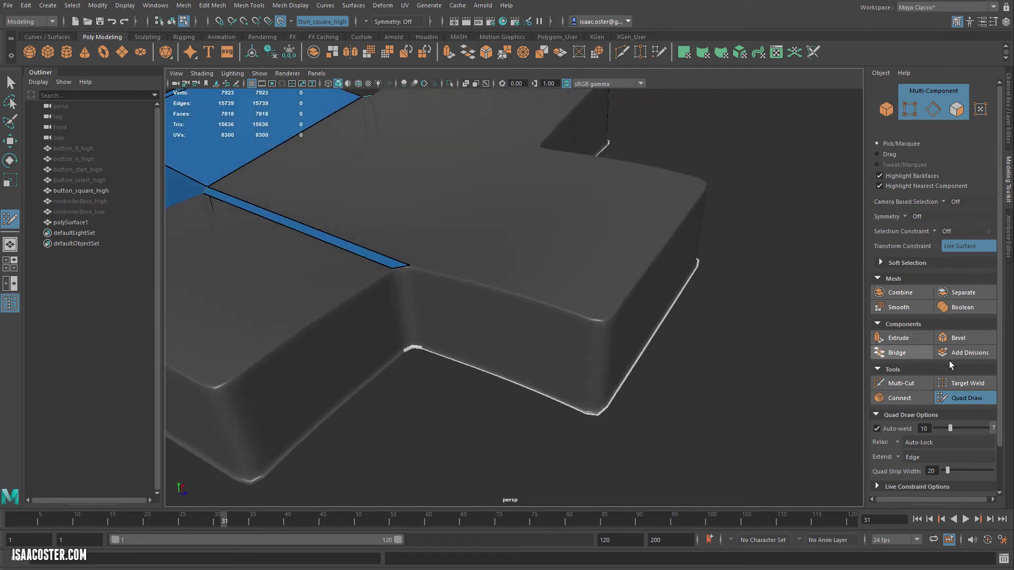
{"action": "scroll", "coordinate": [953, 364], "scroll_direction": "down", "scroll_amount": 2}
{"action": "left_click", "coordinate": [875, 486]}
{"action": "scroll", "coordinate": [926, 480], "scroll_direction": "down", "scroll_amount": 10}
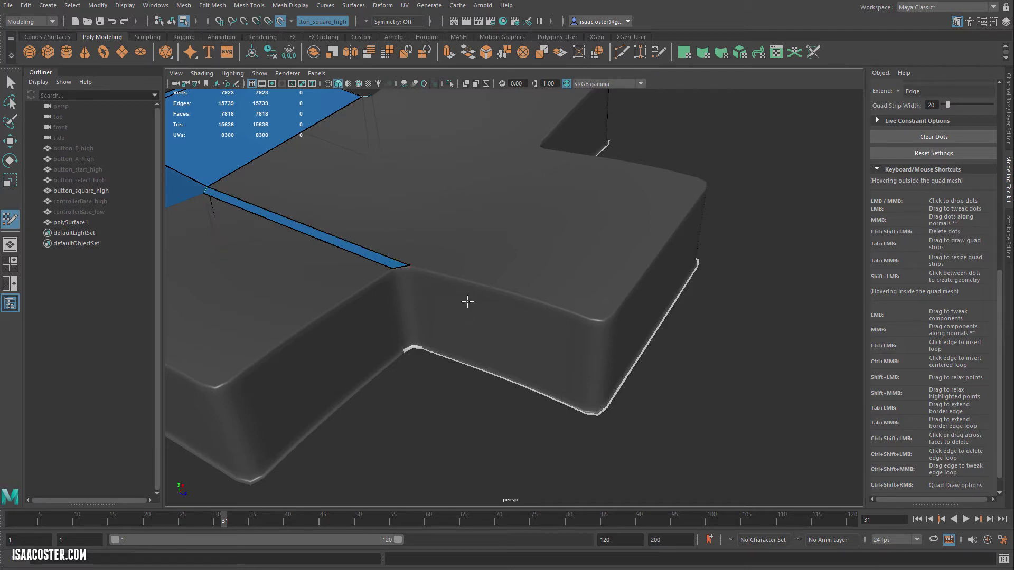
- Insert an edge loop across the middle of the retopologized arm, running over its top and side walls
{"action": "left_click_drag", "start_coordinate": [468, 301], "coordinate": [534, 312], "text": "alt"}
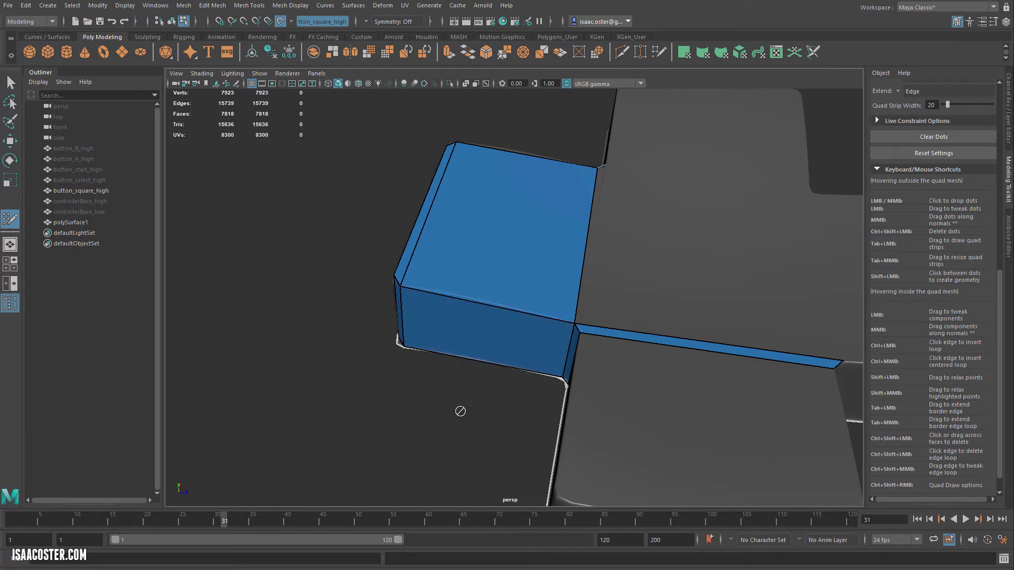
{"action": "mouse_move", "coordinate": [459, 410]}
{"action": "left_mouse_down", "text": "alt"}
{"action": "mouse_move", "coordinate": [476, 373]}
{"action": "mouse_move", "coordinate": [521, 382]}
{"action": "mouse_move", "coordinate": [513, 338]}
{"action": "mouse_move", "coordinate": [496, 349]}
{"action": "mouse_move", "coordinate": [483, 231]}
{"action": "left_mouse_up", "text": "alt"}
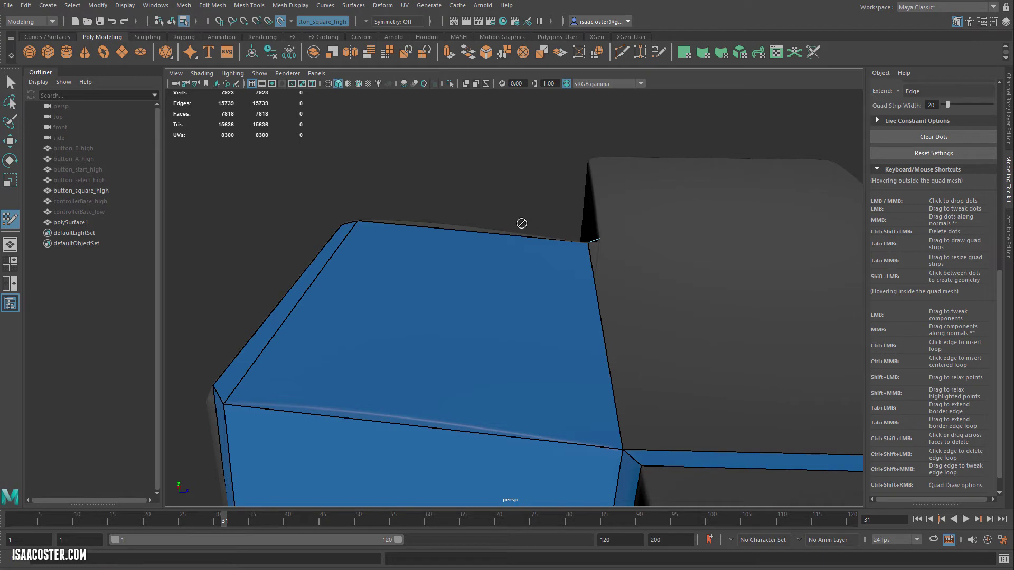
{"action": "left_click_drag", "start_coordinate": [521, 224], "coordinate": [509, 174], "text": "alt"}
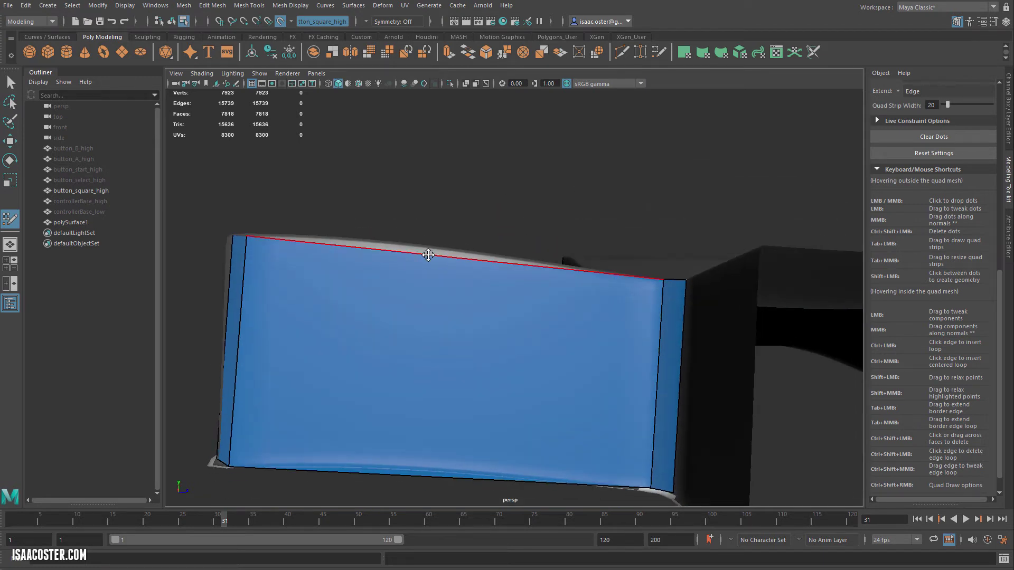
{"action": "left_click_drag", "start_coordinate": [425, 205], "coordinate": [451, 206], "text": "alt"}
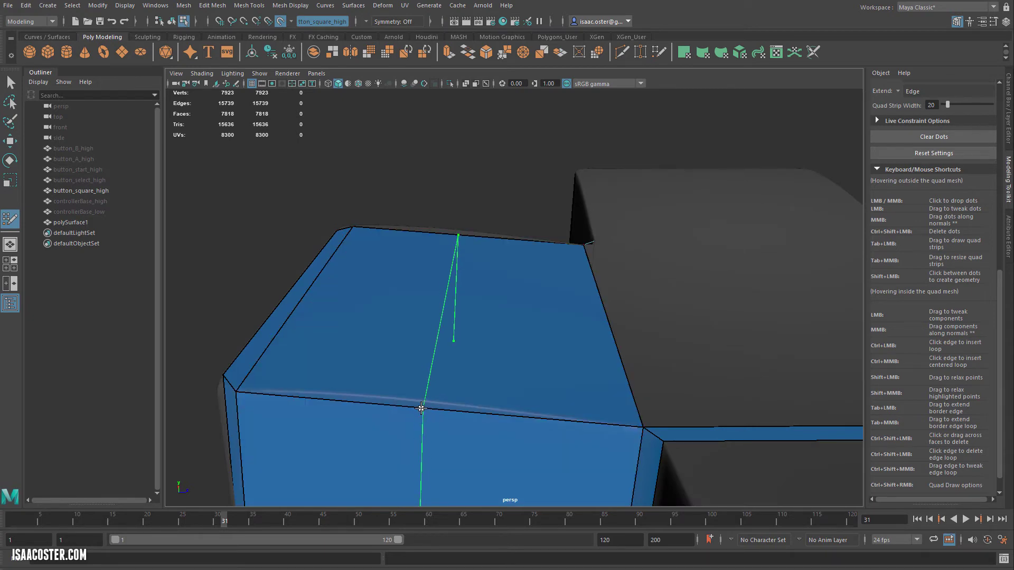
{"action": "left_click", "coordinate": [423, 408], "text": "ctrl"}
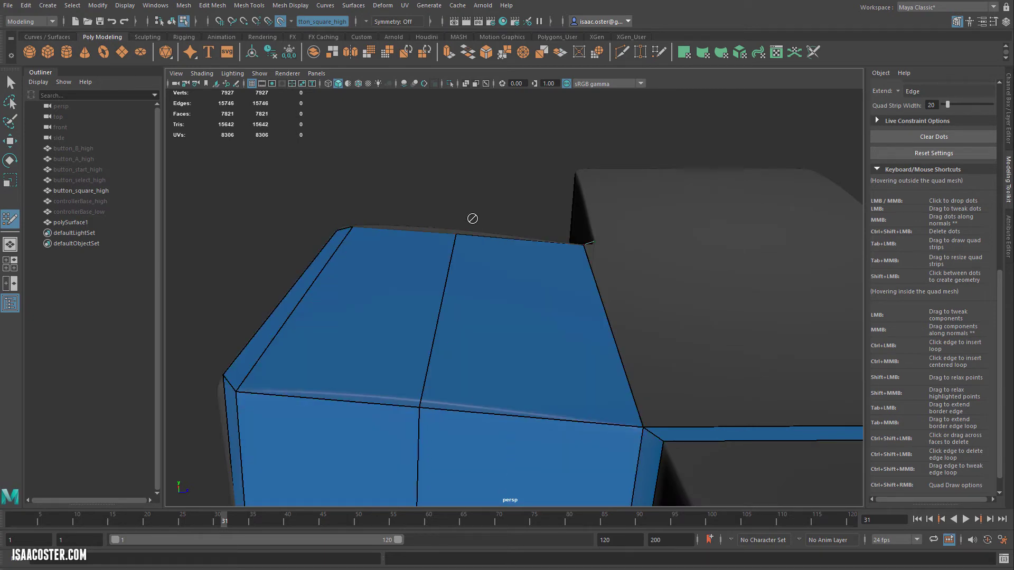
- Tweak the new loop's top points and the arm's outer corner points to match the curved surface of the high-poly button
{"action": "left_click_drag", "start_coordinate": [459, 199], "coordinate": [247, 201], "text": "alt"}
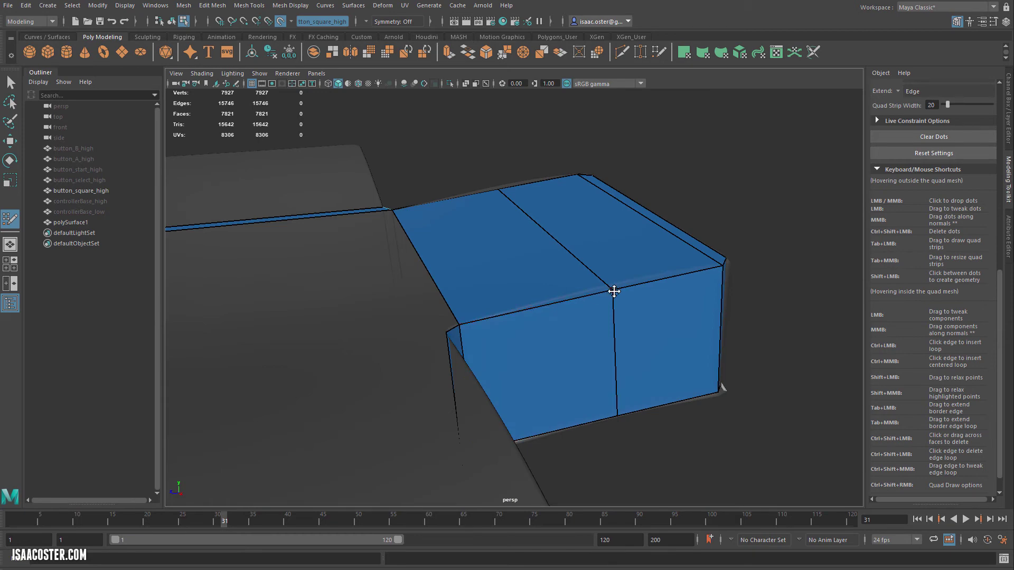
{"action": "left_click_drag", "start_coordinate": [611, 289], "coordinate": [608, 285]}
{"action": "left_click_drag", "start_coordinate": [514, 327], "coordinate": [728, 323], "text": "alt"}
{"action": "mouse_move", "coordinate": [375, 364]}
{"action": "left_mouse_down"}
{"action": "mouse_move", "coordinate": [387, 371]}
{"action": "mouse_move", "coordinate": [372, 394]}
{"action": "mouse_move", "coordinate": [450, 362]}
{"action": "mouse_move", "coordinate": [421, 387]}
{"action": "mouse_move", "coordinate": [394, 391]}
{"action": "left_mouse_up"}
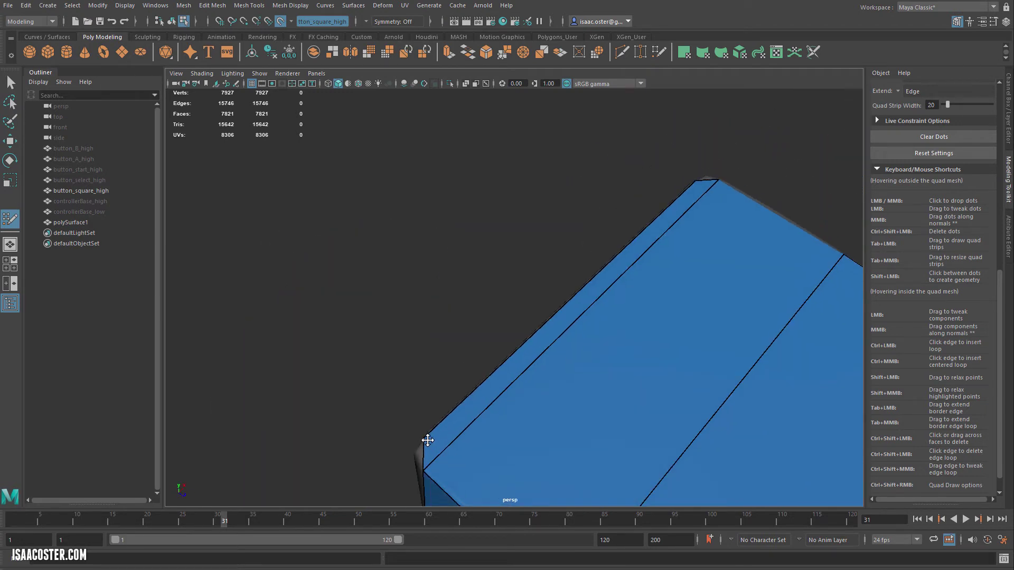
{"action": "left_click_drag", "start_coordinate": [526, 260], "coordinate": [521, 287], "text": "alt"}
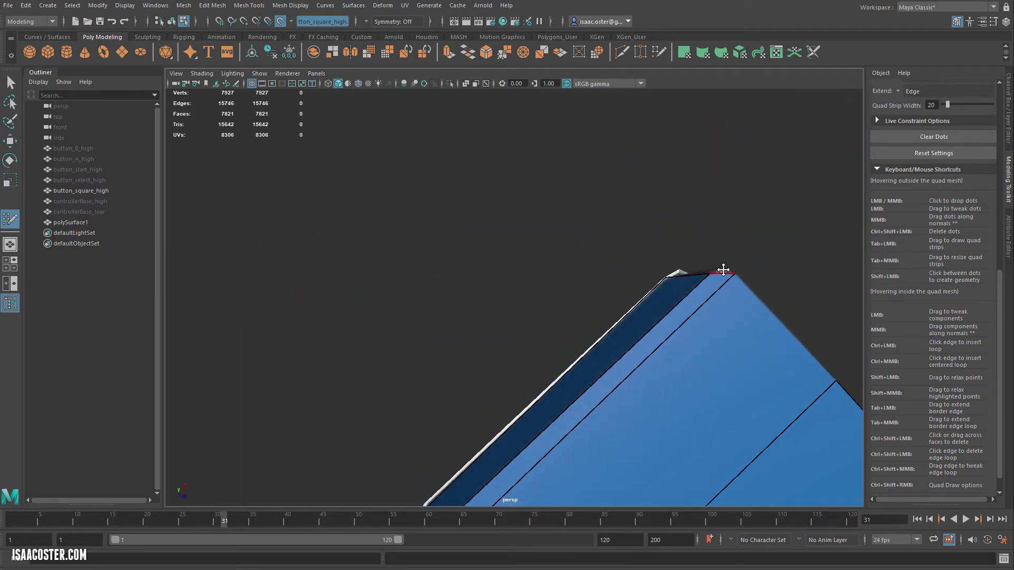
{"action": "left_click_drag", "start_coordinate": [722, 269], "coordinate": [400, 330], "text": "alt"}
{"action": "right_click_drag", "start_coordinate": [400, 329], "coordinate": [399, 287], "text": "alt"}
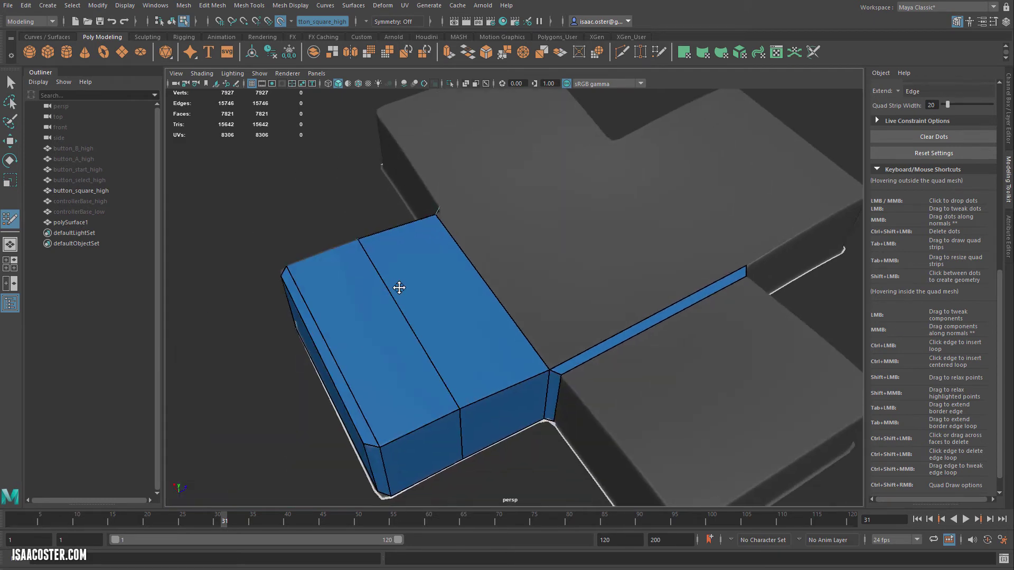
- Add a narrow strip across the base of the opposite neighbouring arm and fill the central top face of the cross between the strips
{"action": "left_click_drag", "start_coordinate": [493, 292], "coordinate": [552, 289], "text": "alt"}
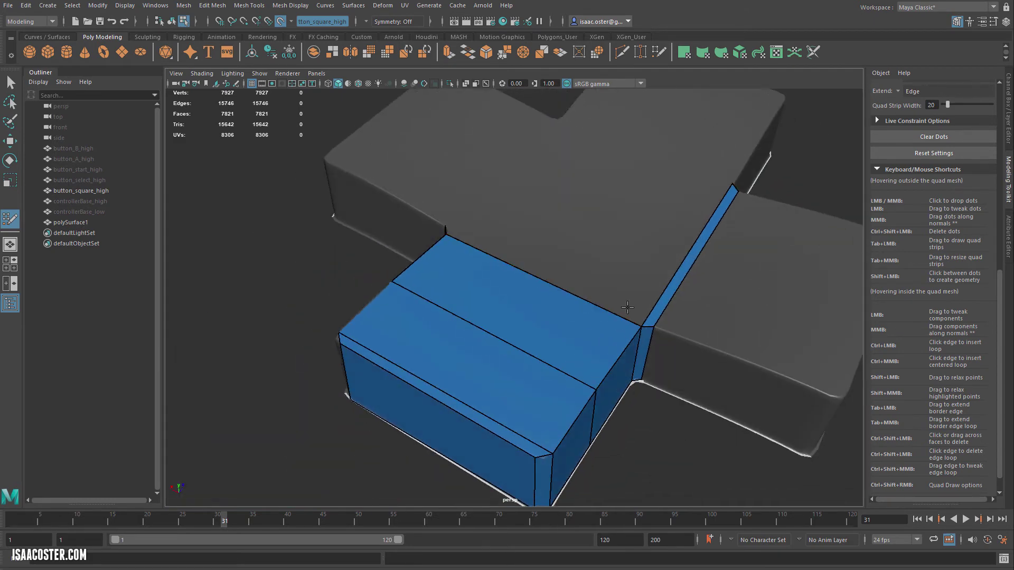
{"action": "left_click_drag", "start_coordinate": [452, 226], "coordinate": [523, 232], "text": "alt"}
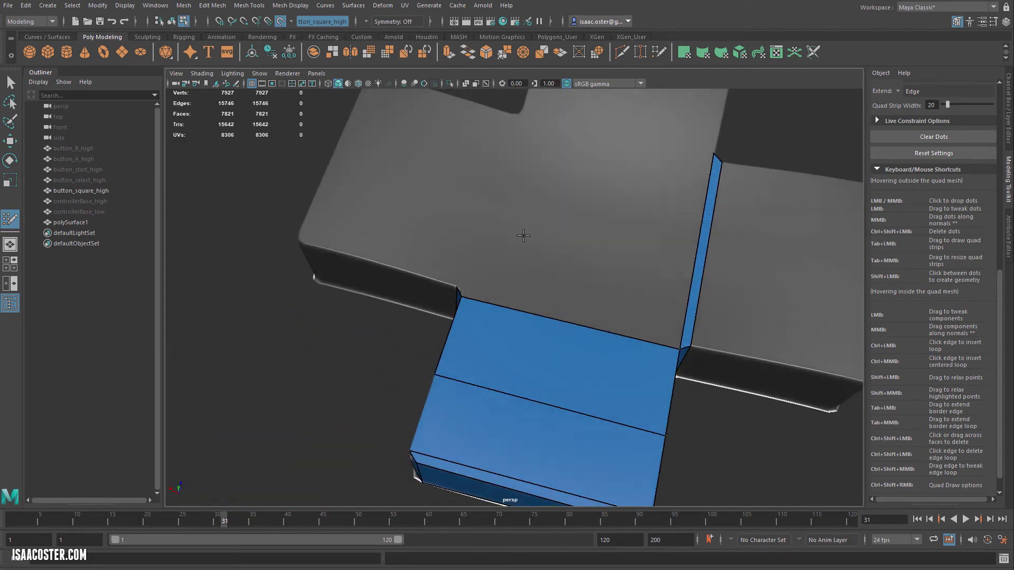
{"action": "right_click_drag", "start_coordinate": [523, 233], "coordinate": [547, 259], "text": "alt"}
{"action": "left_click_drag", "start_coordinate": [547, 258], "coordinate": [528, 298], "text": "alt"}
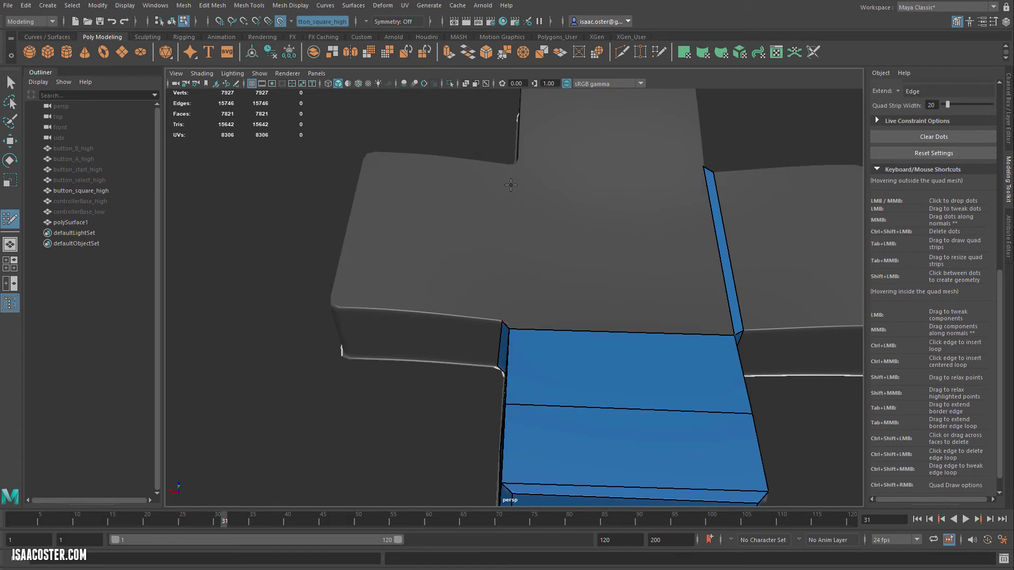
{"action": "left_click_drag", "start_coordinate": [510, 184], "coordinate": [510, 247], "text": "alt"}
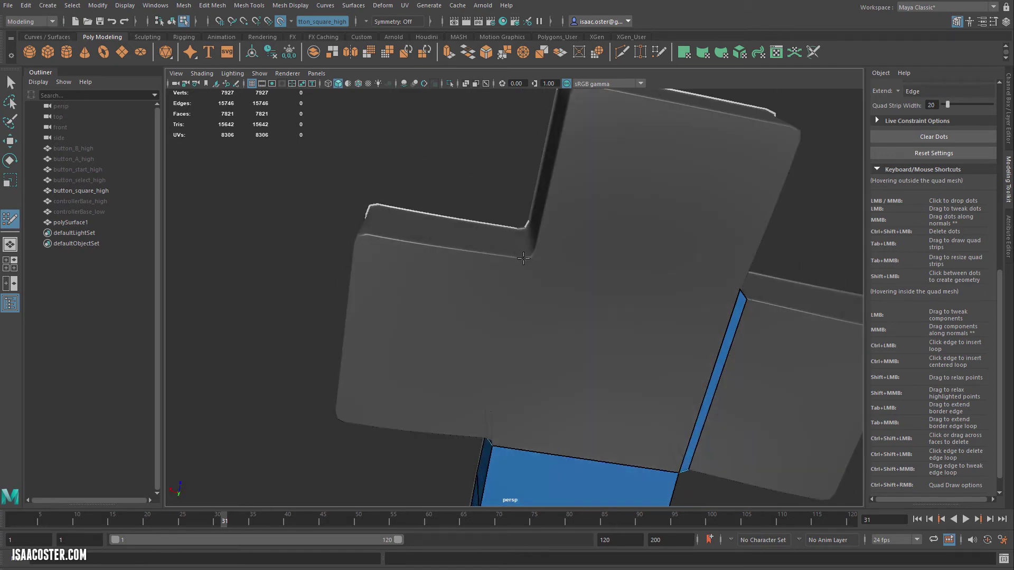
{"action": "key", "text": "shift"}
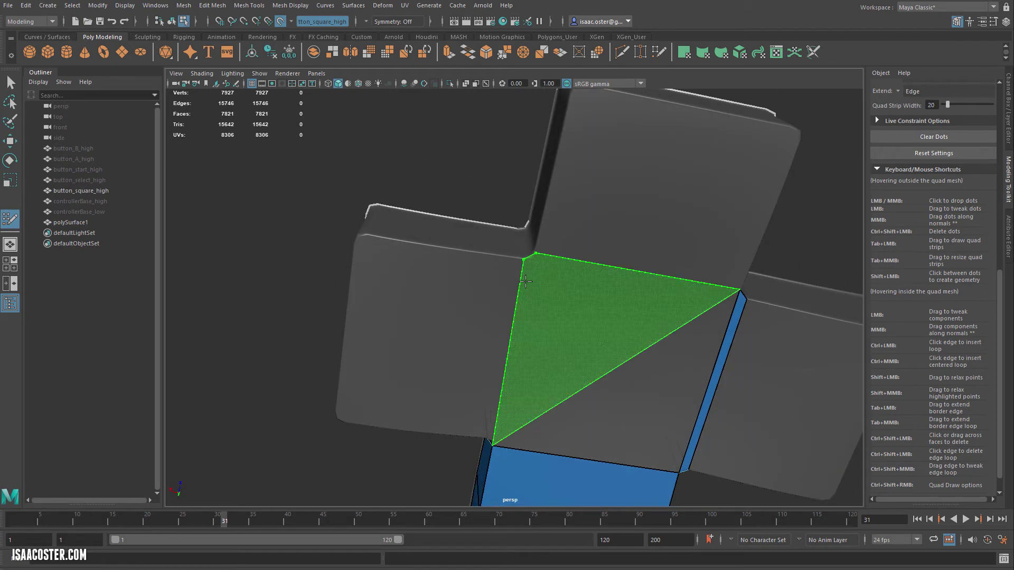
{"action": "mouse_move", "coordinate": [508, 342]}
{"action": "left_mouse_down", "text": "alt"}
{"action": "mouse_move", "coordinate": [525, 317]}
{"action": "mouse_move", "coordinate": [502, 267]}
{"action": "left_mouse_up", "text": "alt"}
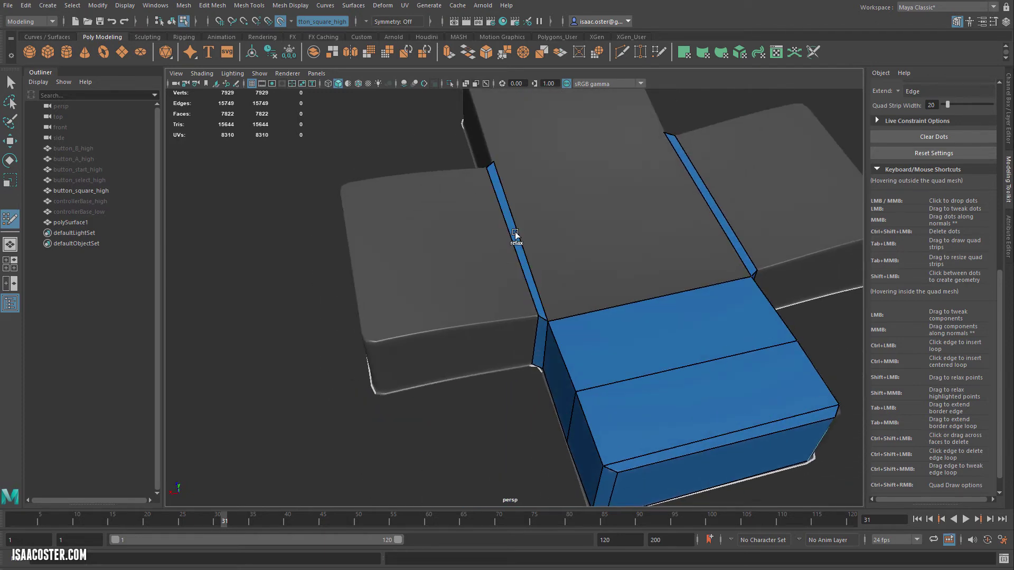
{"action": "left_click", "coordinate": [601, 204], "text": "shift"}
- Place points and fill the vertical strips at the next inner corner and at the adjacent arm's outer corner
{"action": "left_click_drag", "start_coordinate": [546, 227], "coordinate": [428, 257], "text": "alt"}
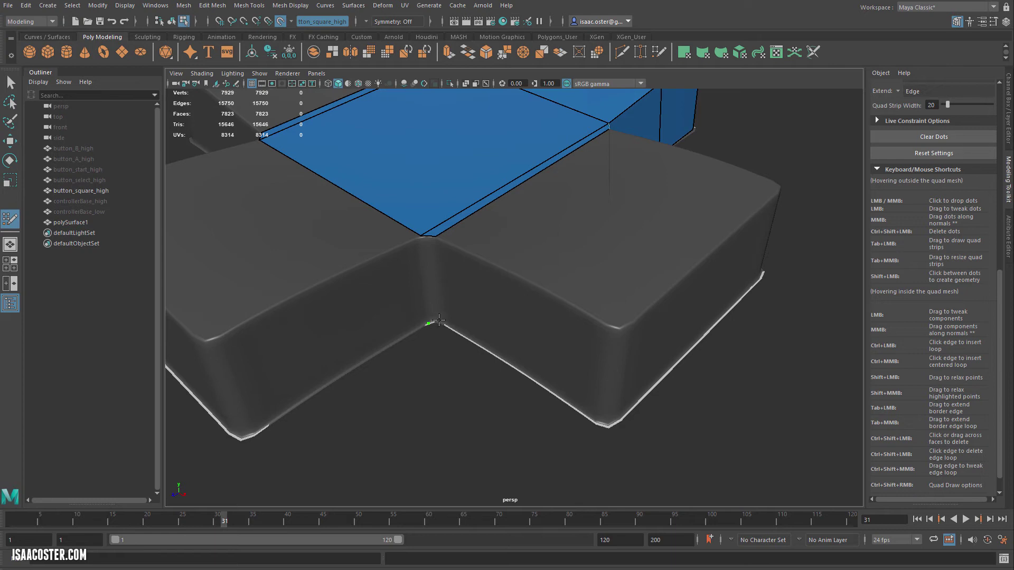
{"action": "left_click", "coordinate": [432, 301], "text": "shift"}
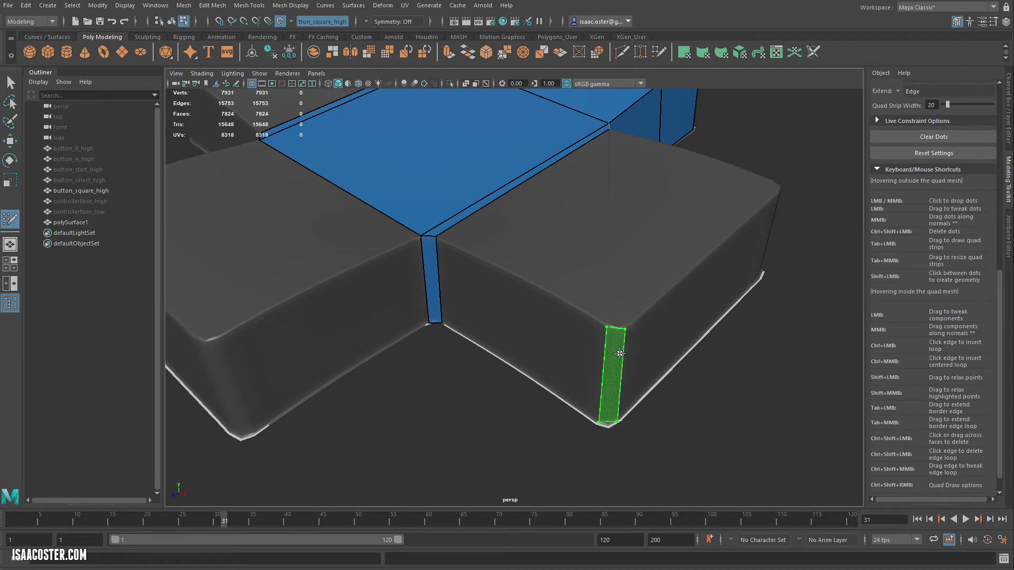
{"action": "left_click", "coordinate": [615, 335], "text": "shift"}
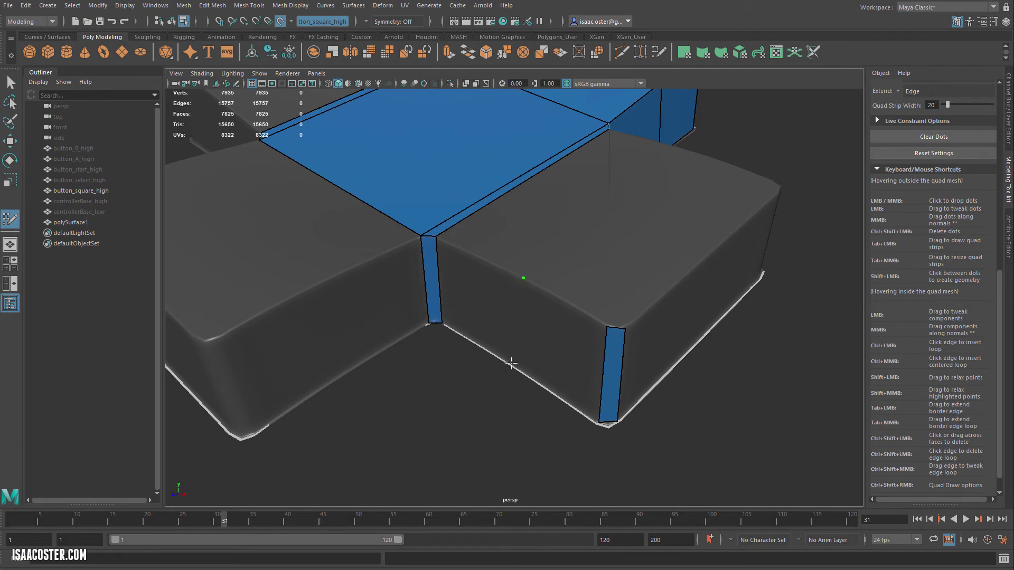
- Fill both side walls of the second arm with two quads each and add a vertical strip at its remaining outer corner
{"action": "left_click", "coordinate": [543, 355], "text": "shift"}
{"action": "left_click", "coordinate": [475, 306], "text": "shift"}
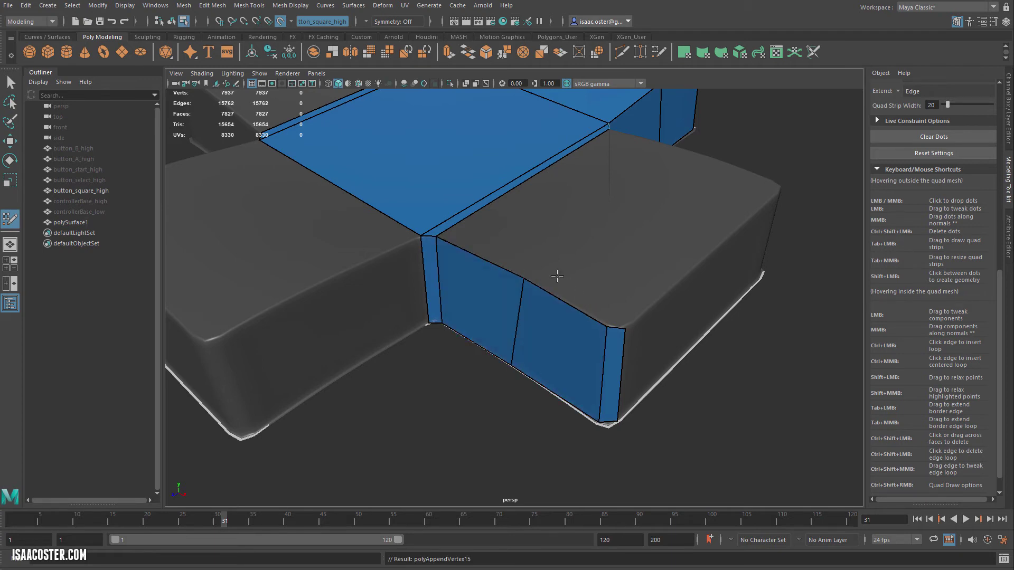
{"action": "left_click_drag", "start_coordinate": [649, 203], "coordinate": [501, 203], "text": "alt"}
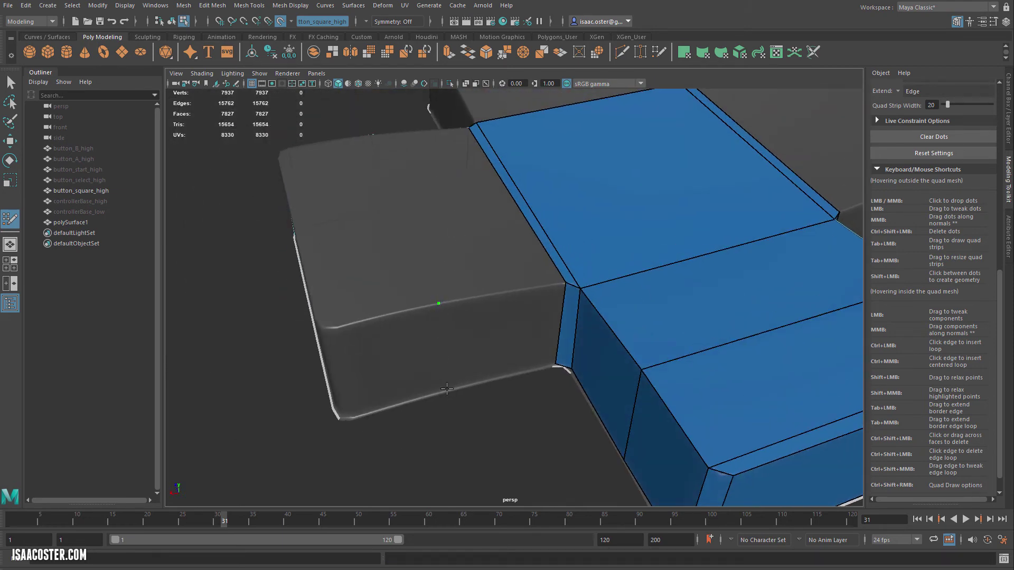
{"action": "left_click", "coordinate": [519, 355], "text": "shift"}
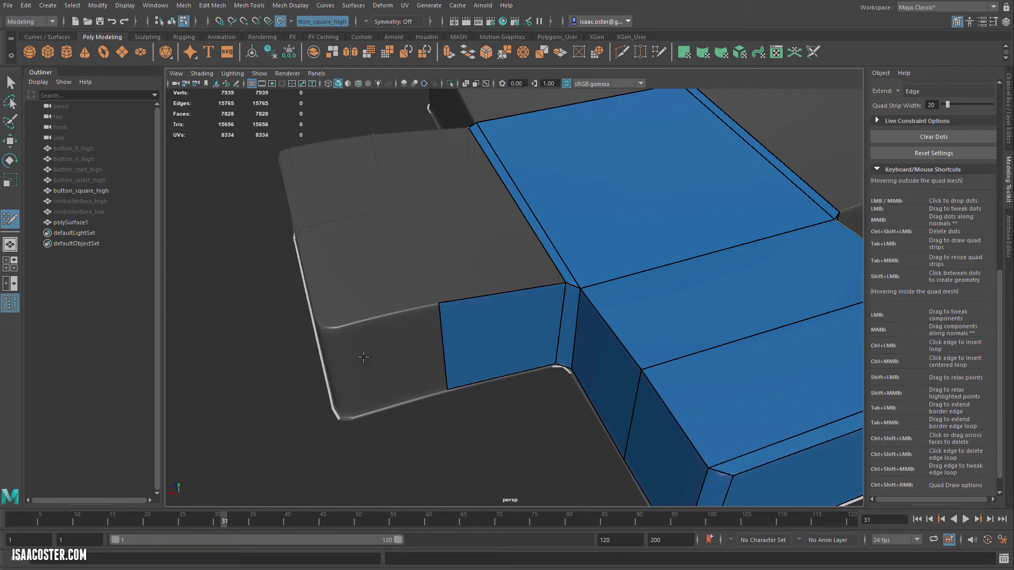
{"action": "left_click_drag", "start_coordinate": [363, 357], "coordinate": [495, 291], "text": "alt"}
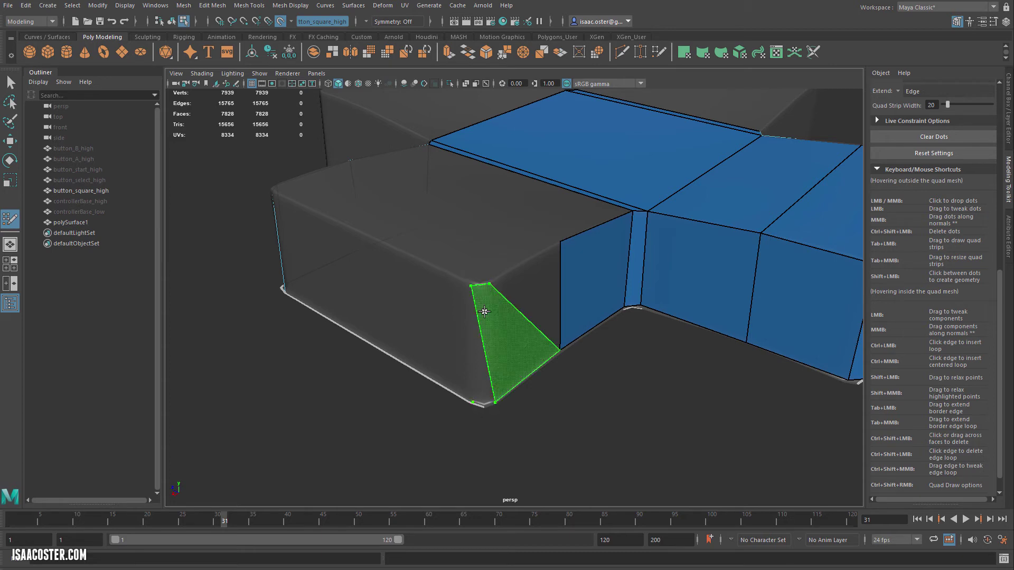
{"action": "left_click", "coordinate": [483, 312], "text": "shift"}
{"action": "left_click", "coordinate": [530, 312], "text": "shift"}
- Fill the second arm's end wall and the narrow strip along the top of its outer edge
{"action": "left_click_drag", "start_coordinate": [530, 312], "coordinate": [575, 366], "text": "alt"}
{"action": "left_click", "coordinate": [578, 376], "text": "shift"}
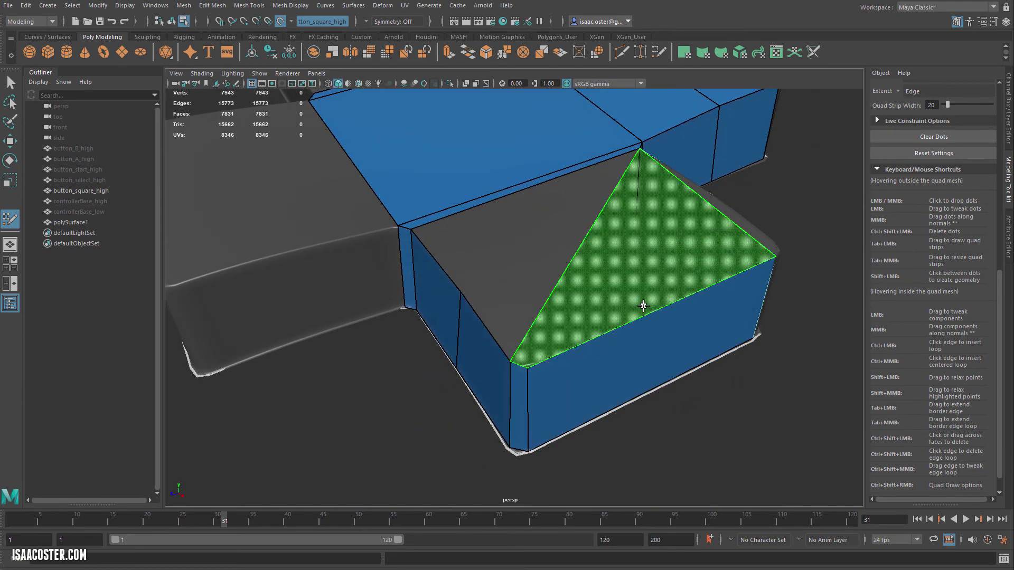
{"action": "left_click_drag", "start_coordinate": [697, 290], "coordinate": [549, 342], "text": "alt"}
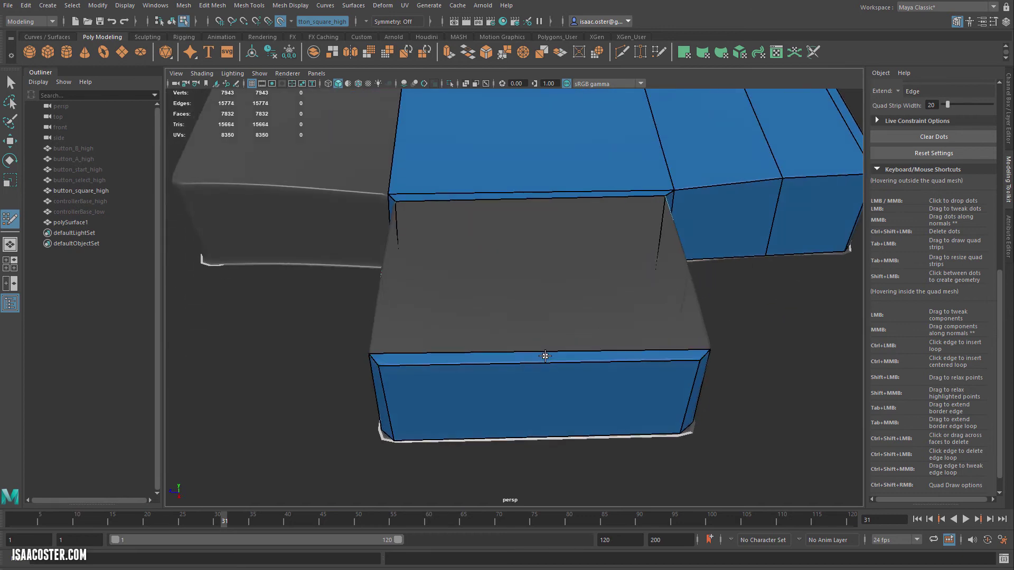
{"action": "left_click", "coordinate": [607, 355], "text": "shift"}
- Fill the second arm's top face with two quads, merging the inner quad's loose point onto the side wall's middle point
{"action": "left_click_drag", "start_coordinate": [607, 356], "coordinate": [494, 270], "text": "alt"}
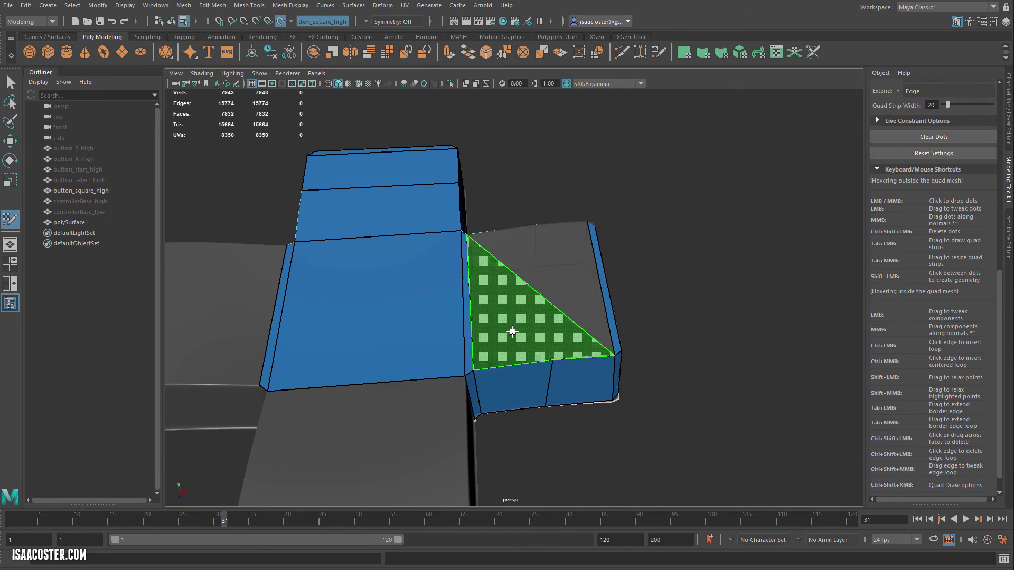
{"action": "left_click_drag", "start_coordinate": [575, 301], "coordinate": [563, 352], "text": "alt"}
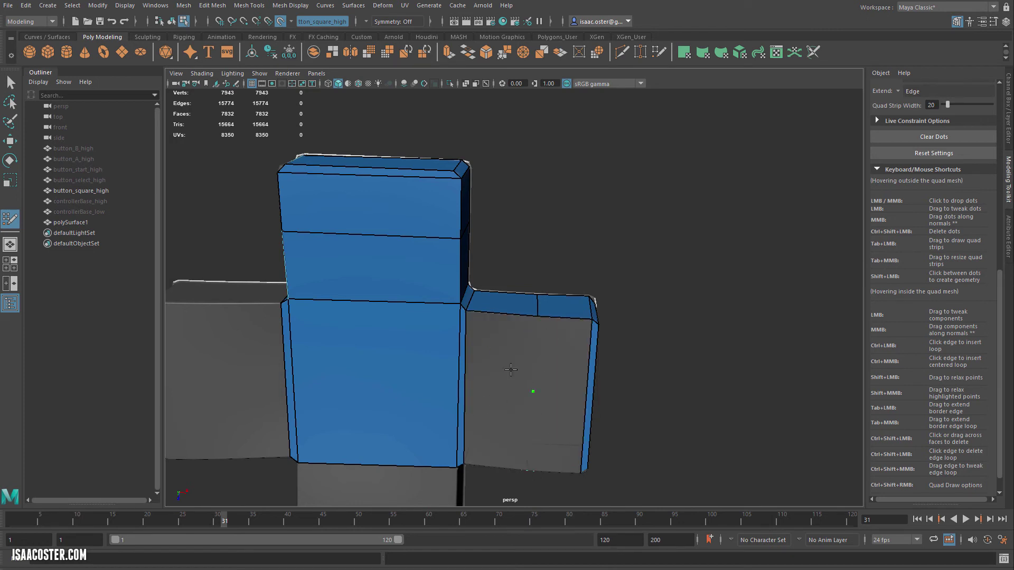
{"action": "left_click", "coordinate": [502, 410], "text": "shift"}
{"action": "left_click_drag", "start_coordinate": [502, 409], "coordinate": [561, 380], "text": "alt"}
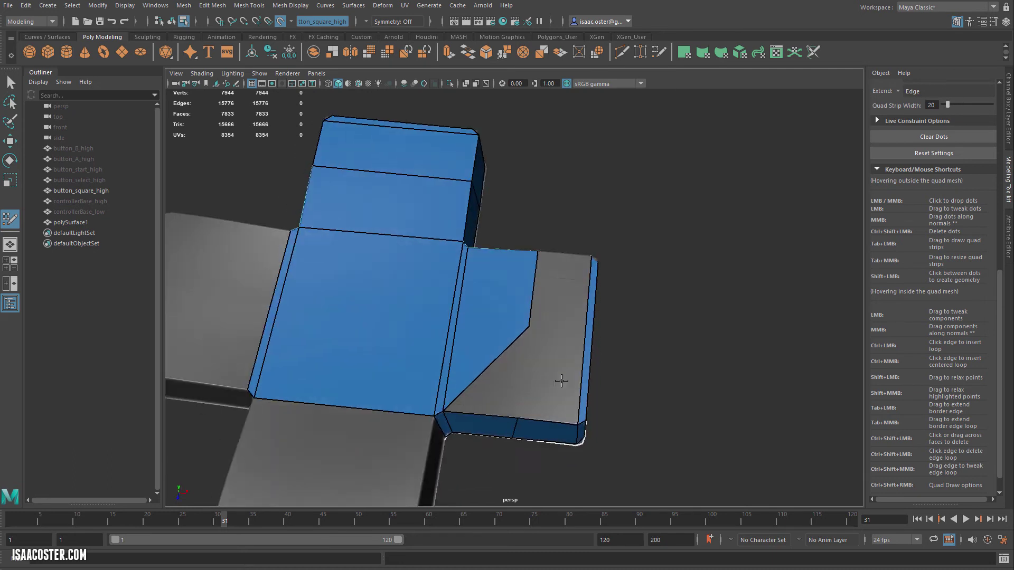
{"action": "left_click_drag", "start_coordinate": [529, 327], "coordinate": [517, 400]}
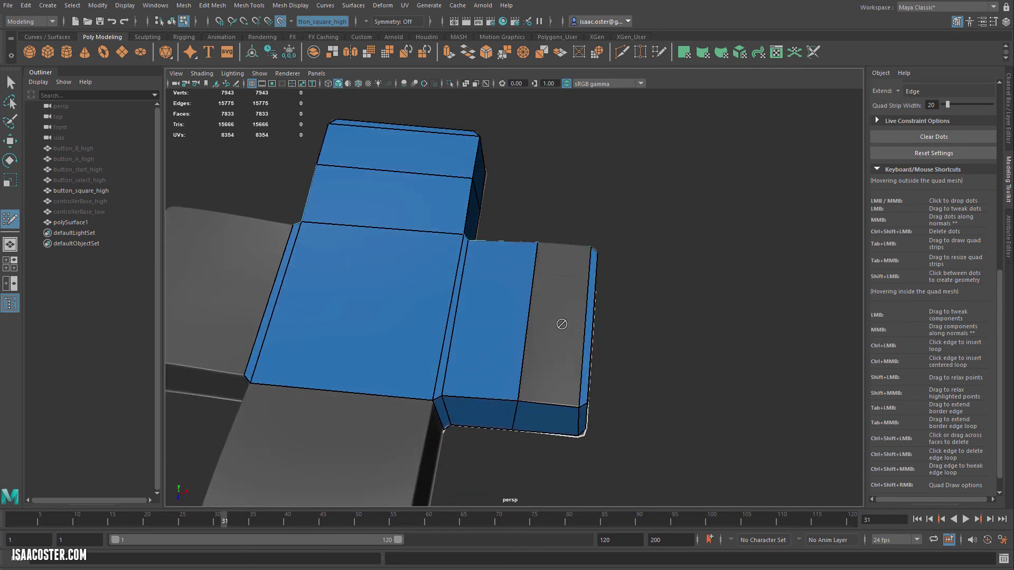
{"action": "left_click", "coordinate": [561, 327], "text": "shift"}
- Cover the next arm's near side wall with two quads and fill the vertical strip at its outer corner
{"action": "mouse_move", "coordinate": [613, 345]}
{"action": "left_mouse_down", "text": "alt"}
{"action": "mouse_move", "coordinate": [550, 349]}
{"action": "mouse_move", "coordinate": [502, 336]}
{"action": "mouse_move", "coordinate": [623, 331]}
{"action": "mouse_move", "coordinate": [577, 407]}
{"action": "mouse_move", "coordinate": [486, 380]}
{"action": "mouse_move", "coordinate": [429, 381]}
{"action": "left_mouse_up", "text": "alt"}
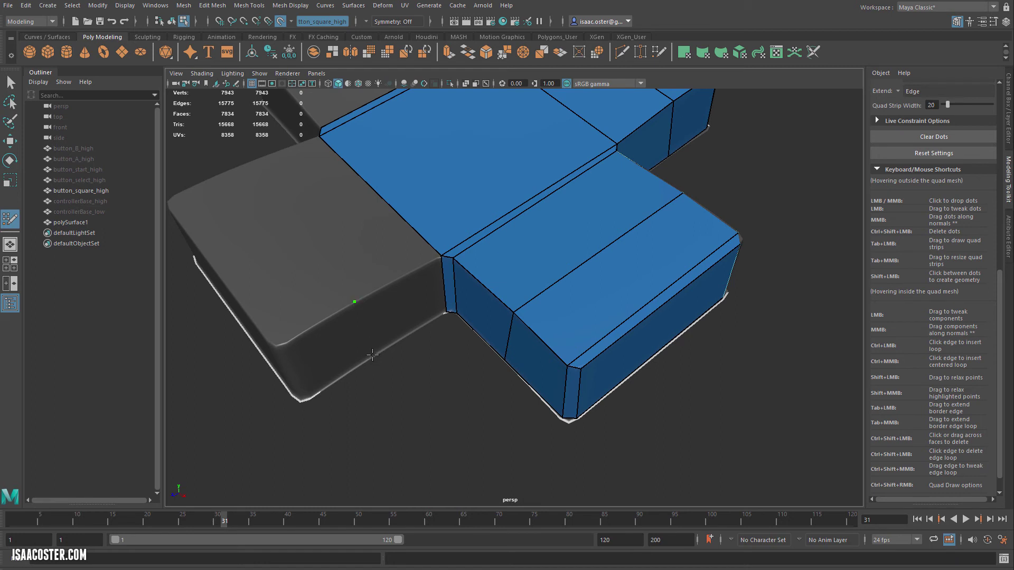
{"action": "left_click", "coordinate": [404, 298], "text": "shift"}
{"action": "mouse_move", "coordinate": [412, 346]}
{"action": "left_mouse_down", "text": "alt"}
{"action": "mouse_move", "coordinate": [425, 352]}
{"action": "mouse_move", "coordinate": [363, 296]}
{"action": "left_mouse_up", "text": "alt"}
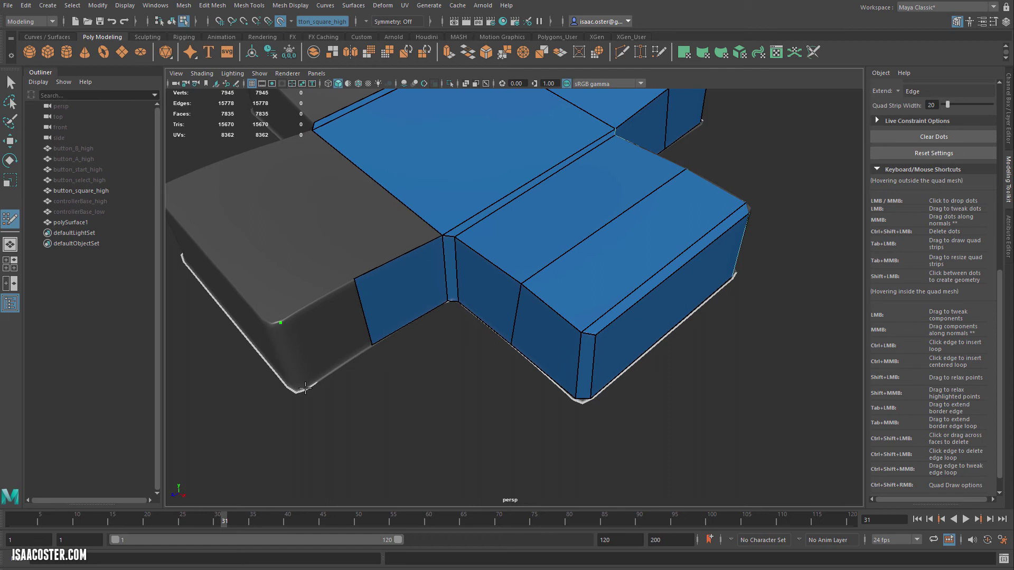
{"action": "left_click", "coordinate": [317, 367], "text": "shift"}
{"action": "left_click_drag", "start_coordinate": [324, 348], "coordinate": [359, 354], "text": "alt"}
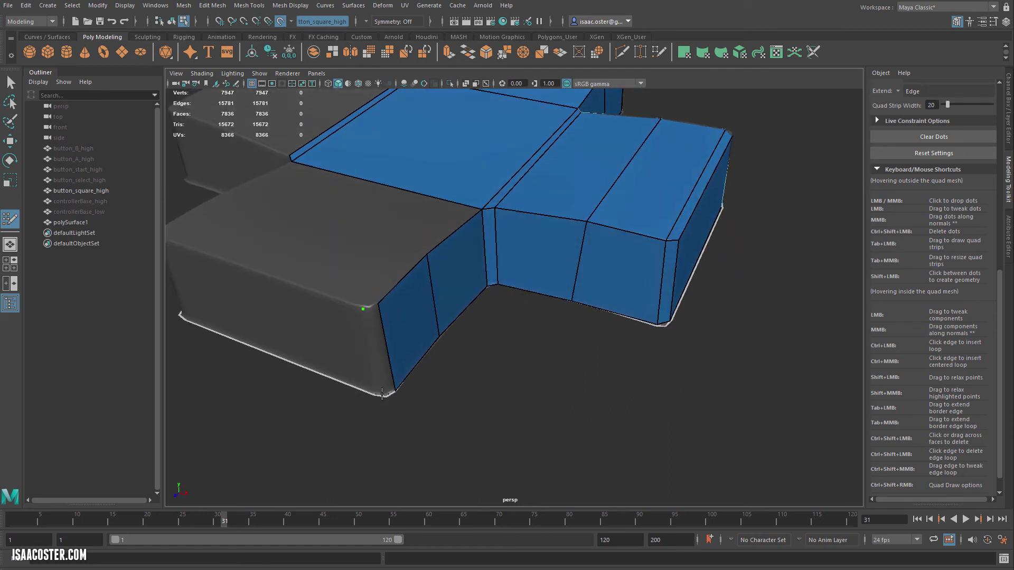
{"action": "left_click", "coordinate": [379, 388], "text": "shift"}
- Fill the vertical strip at the same arm's other outer corner and the end wall between both corner strips
{"action": "left_click_drag", "start_coordinate": [331, 428], "coordinate": [478, 375], "text": "alt"}
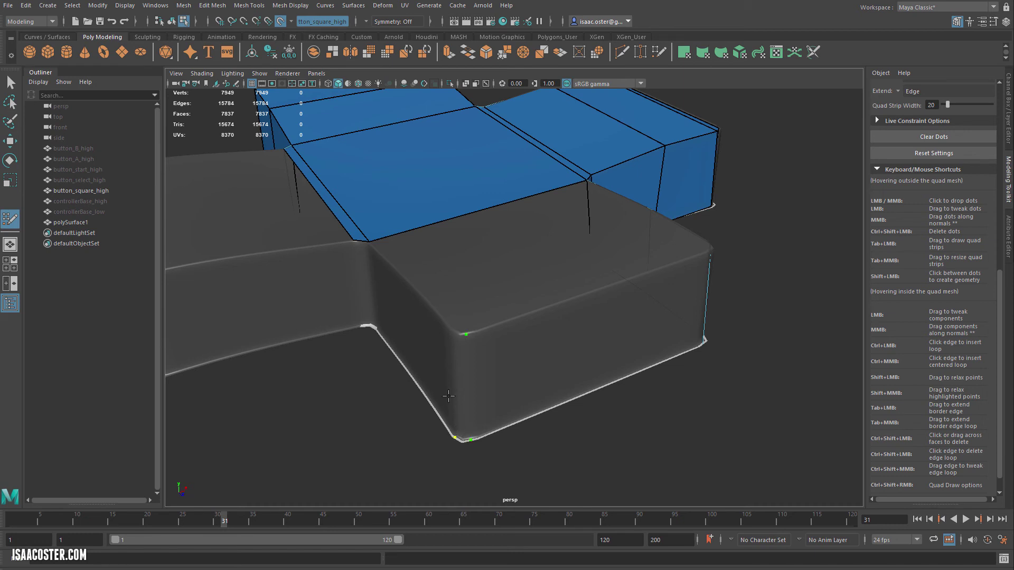
{"action": "left_click", "coordinate": [452, 340], "text": "shift"}
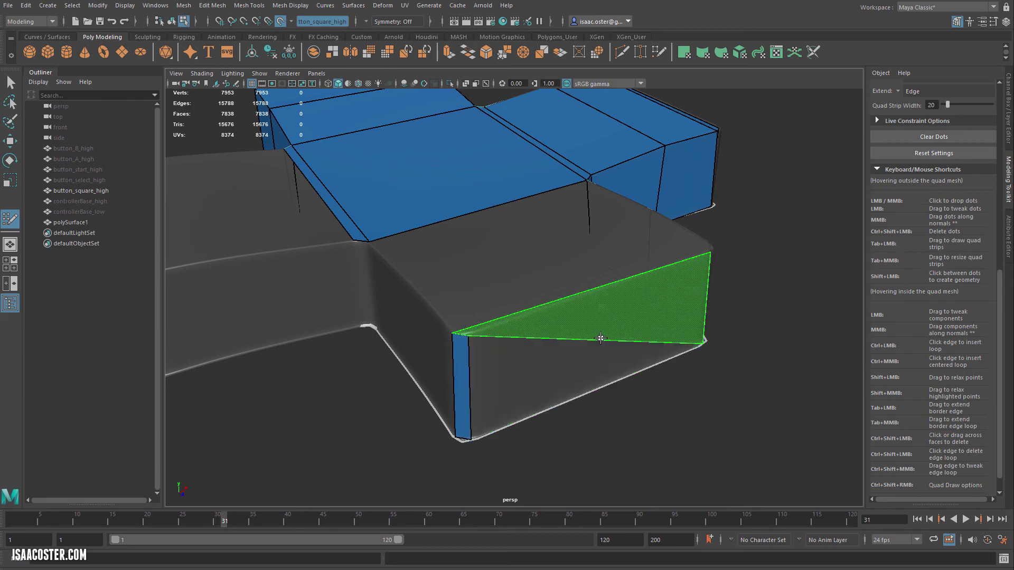
{"action": "left_click", "coordinate": [584, 350], "text": "shift"}
- Cover the arm's opposite side wall with two quads and fill the vertical strip at the adjoining inner corner
{"action": "left_click_drag", "start_coordinate": [658, 452], "coordinate": [654, 410], "text": "alt"}
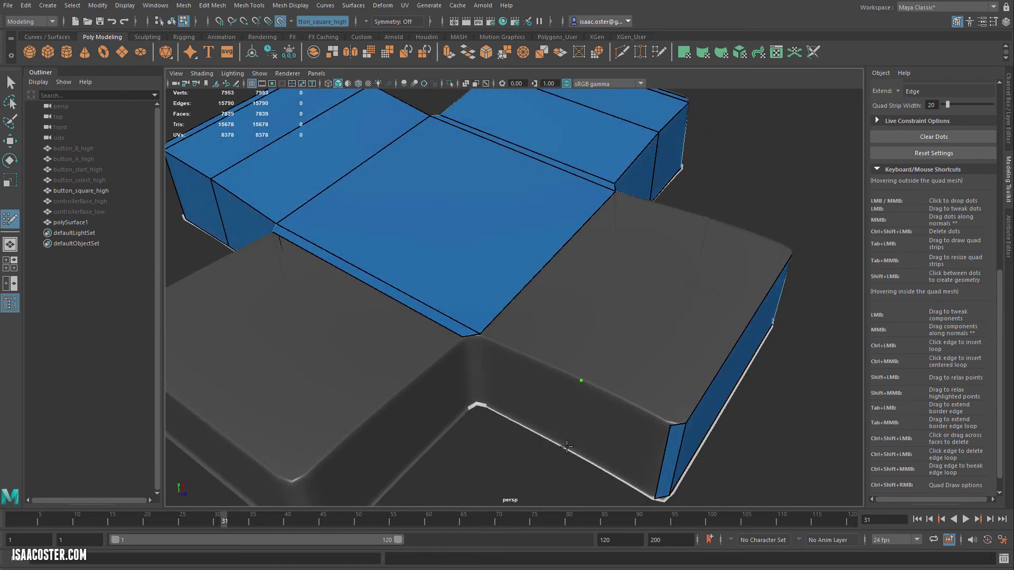
{"action": "left_click", "coordinate": [611, 442], "text": "shift"}
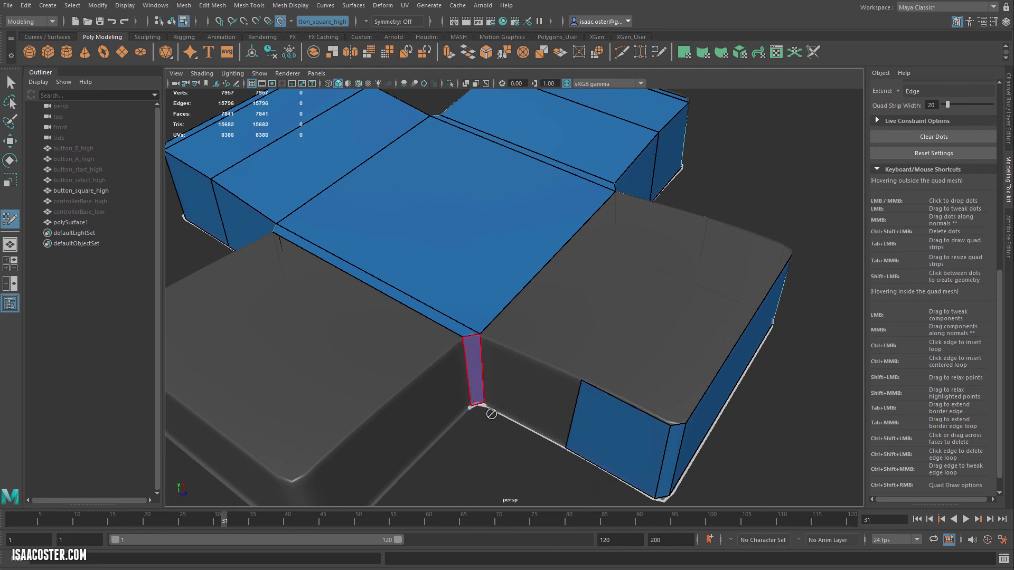
{"action": "left_click", "coordinate": [473, 386], "text": "shift"}
{"action": "left_click", "coordinate": [525, 386], "text": "shift"}
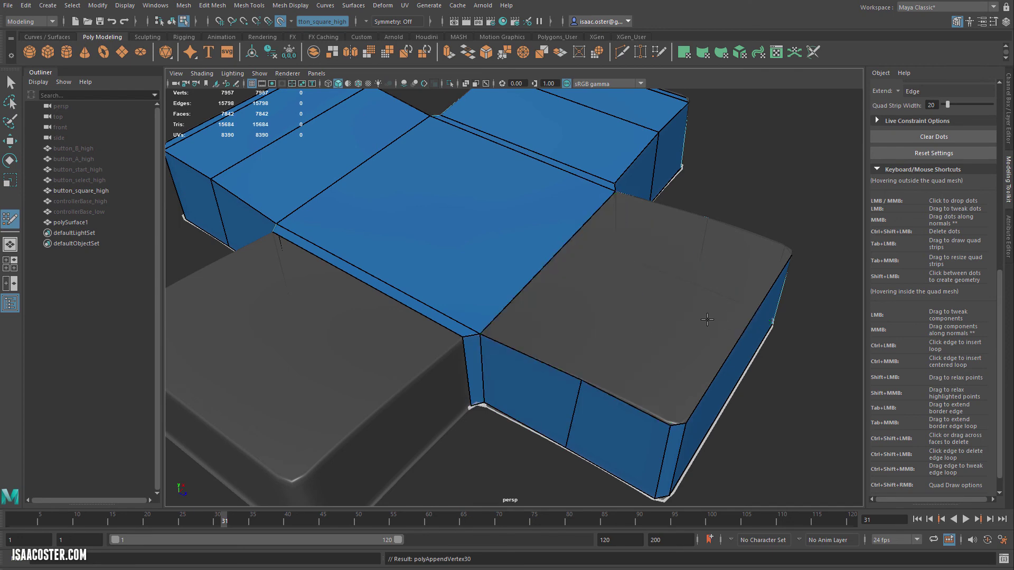
- Fill the narrow strip along the top outer edge of the third arm
{"action": "left_click_drag", "start_coordinate": [707, 320], "coordinate": [580, 387], "text": "alt"}
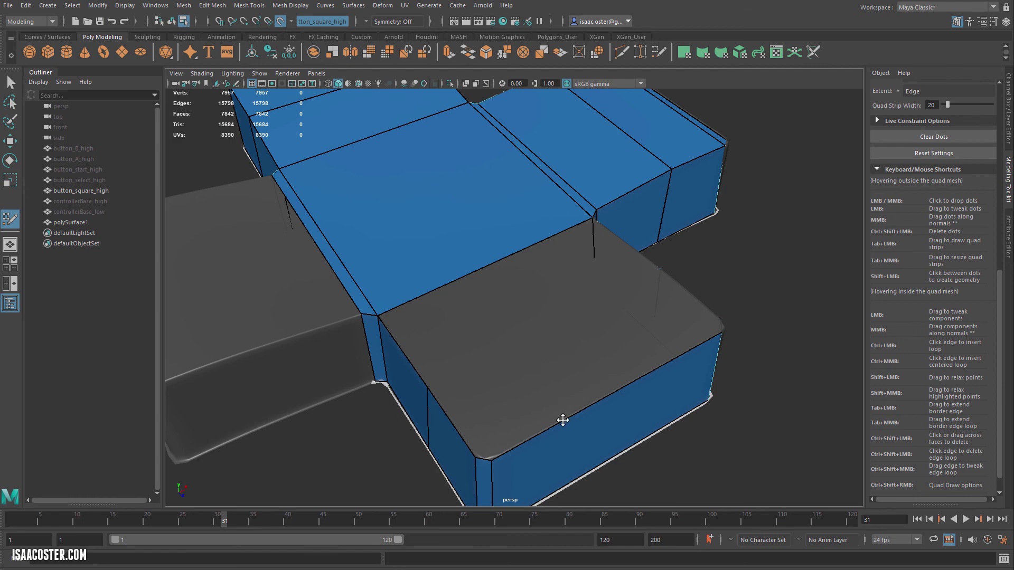
{"action": "mouse_move", "coordinate": [601, 402]}
{"action": "left_mouse_down", "text": "alt"}
{"action": "mouse_move", "coordinate": [577, 393]}
{"action": "mouse_move", "coordinate": [472, 402]}
{"action": "left_mouse_up", "text": "alt"}
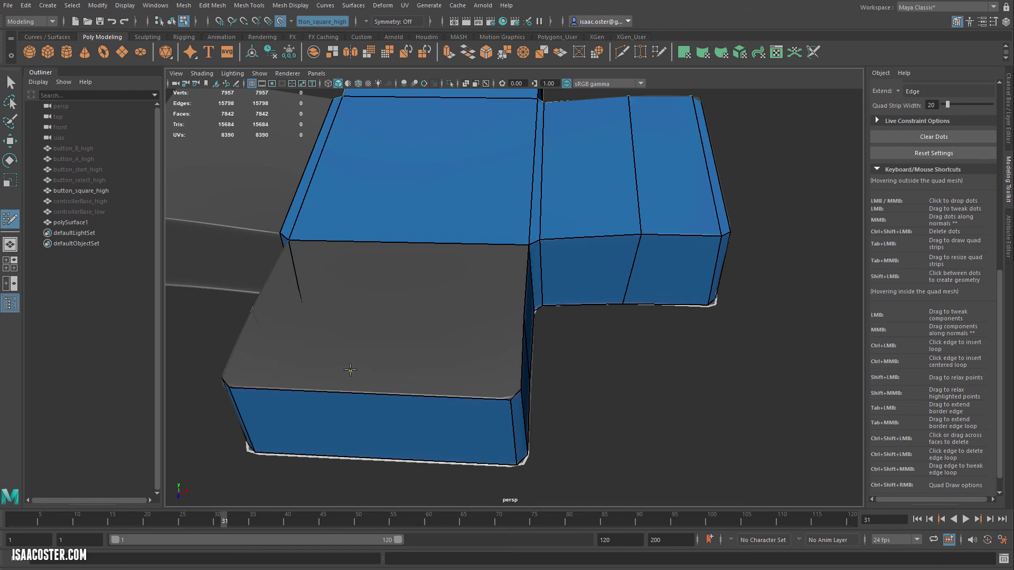
{"action": "left_click", "coordinate": [295, 380], "text": "shift"}
{"action": "left_click_drag", "start_coordinate": [350, 371], "coordinate": [547, 378]}
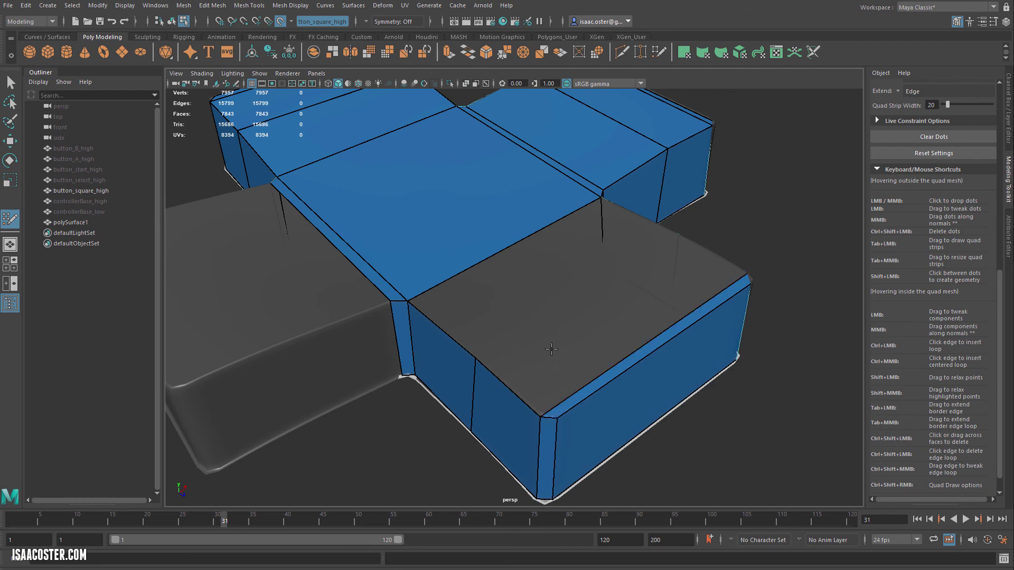
- Fill the third arm's top face with two quads, merging the outer quad's loose point onto the side wall's middle point
{"action": "left_click", "coordinate": [571, 343], "text": "shift"}
{"action": "left_click_drag", "start_coordinate": [758, 330], "coordinate": [401, 340], "text": "alt"}
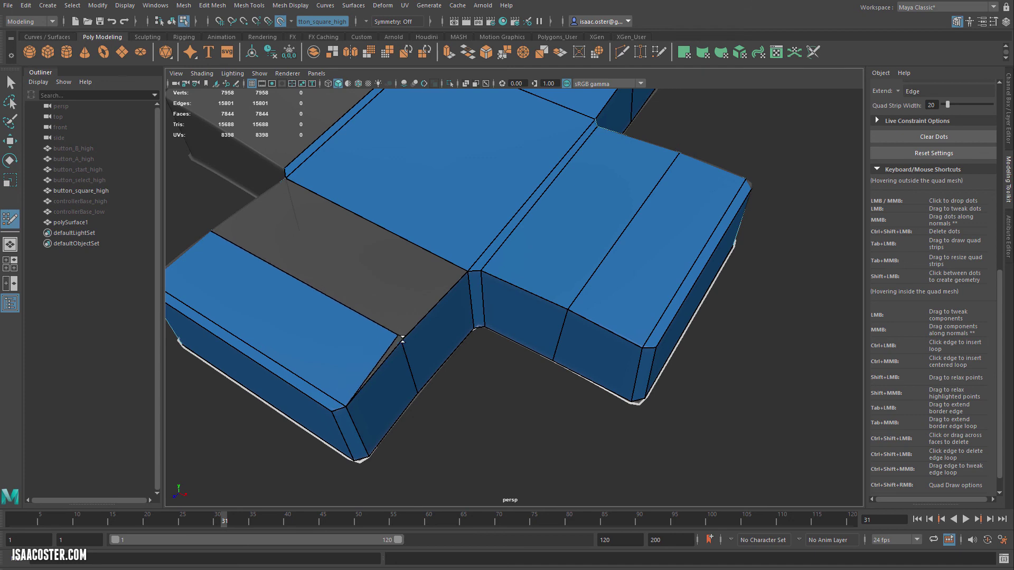
{"action": "left_click_drag", "start_coordinate": [323, 291], "coordinate": [587, 295], "text": "alt"}
{"action": "scroll", "coordinate": [609, 292], "scroll_direction": "down", "scroll_amount": 3}
{"action": "left_click", "coordinate": [518, 385], "text": "shift"}
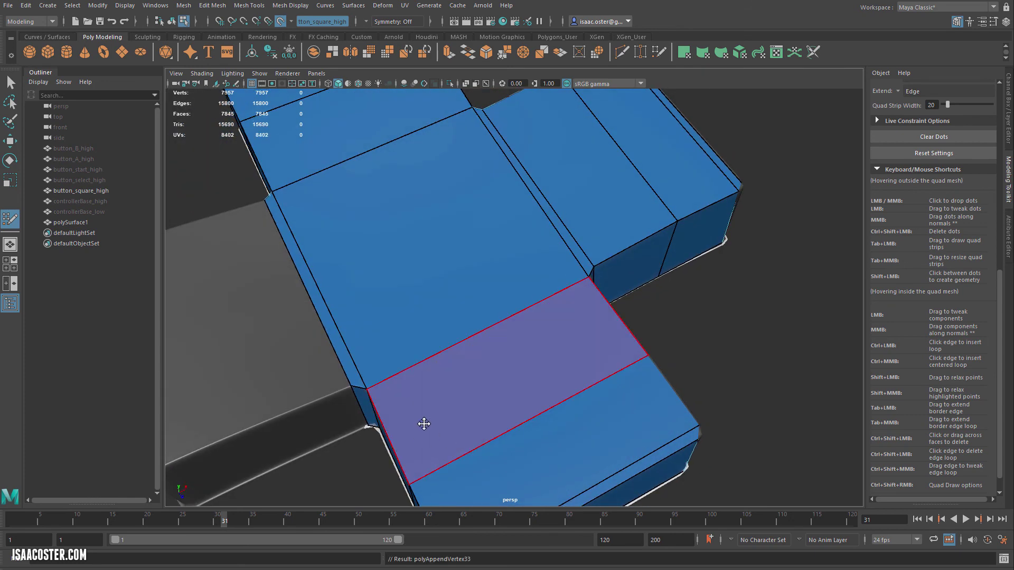
{"action": "scroll", "coordinate": [393, 395], "scroll_direction": "down", "scroll_amount": 5}
{"action": "left_click_drag", "start_coordinate": [386, 352], "coordinate": [344, 318], "text": "alt"}
{"action": "scroll", "coordinate": [450, 335], "scroll_direction": "up", "scroll_amount": 6}
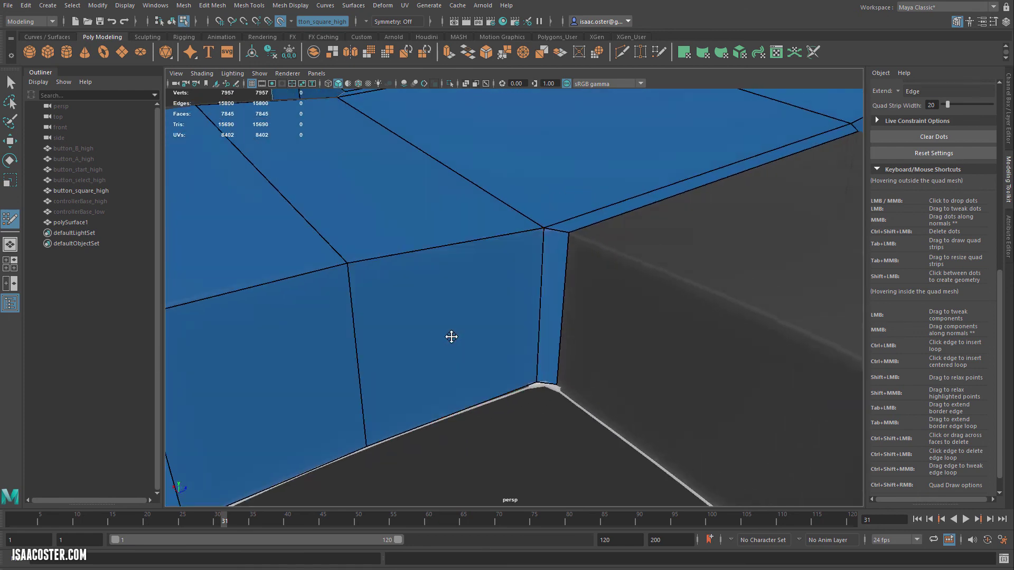